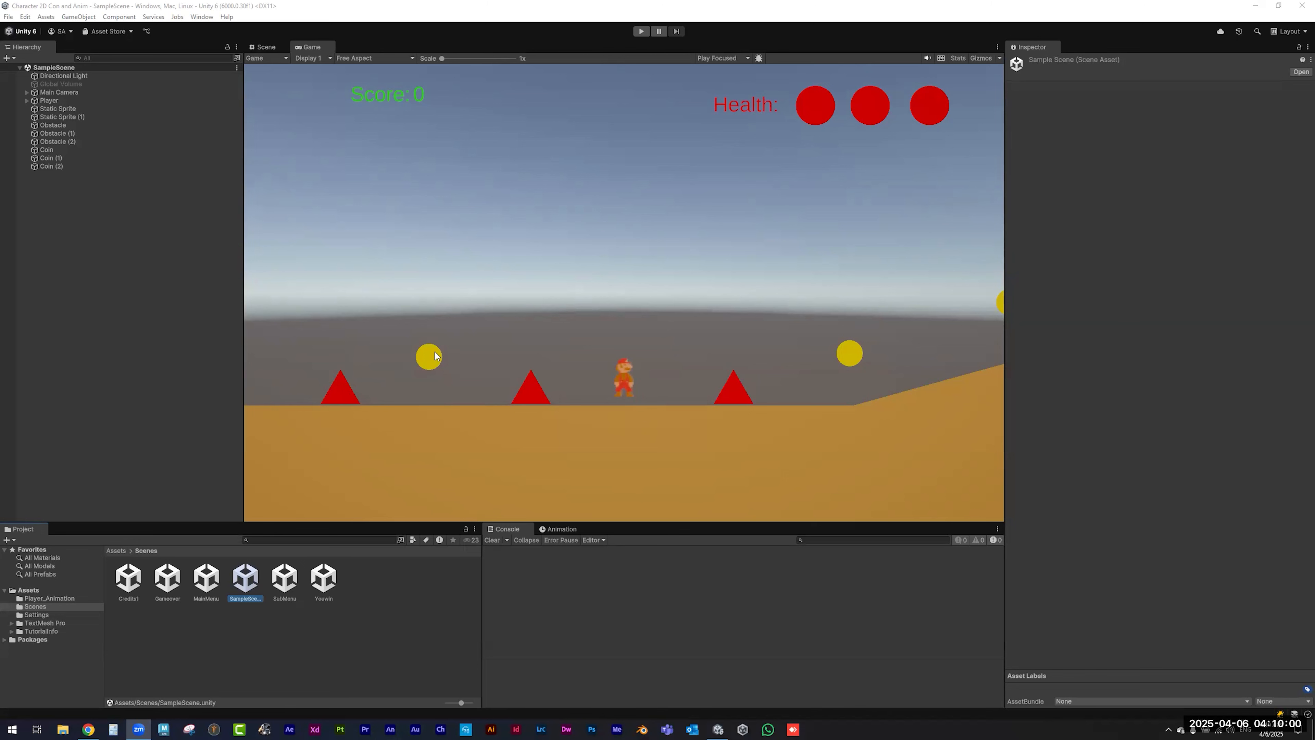
# - Enable Is Trigger on the Circle Collider 2D of Coin (1) and of Coin in the scene
pyautogui.click(267, 50)
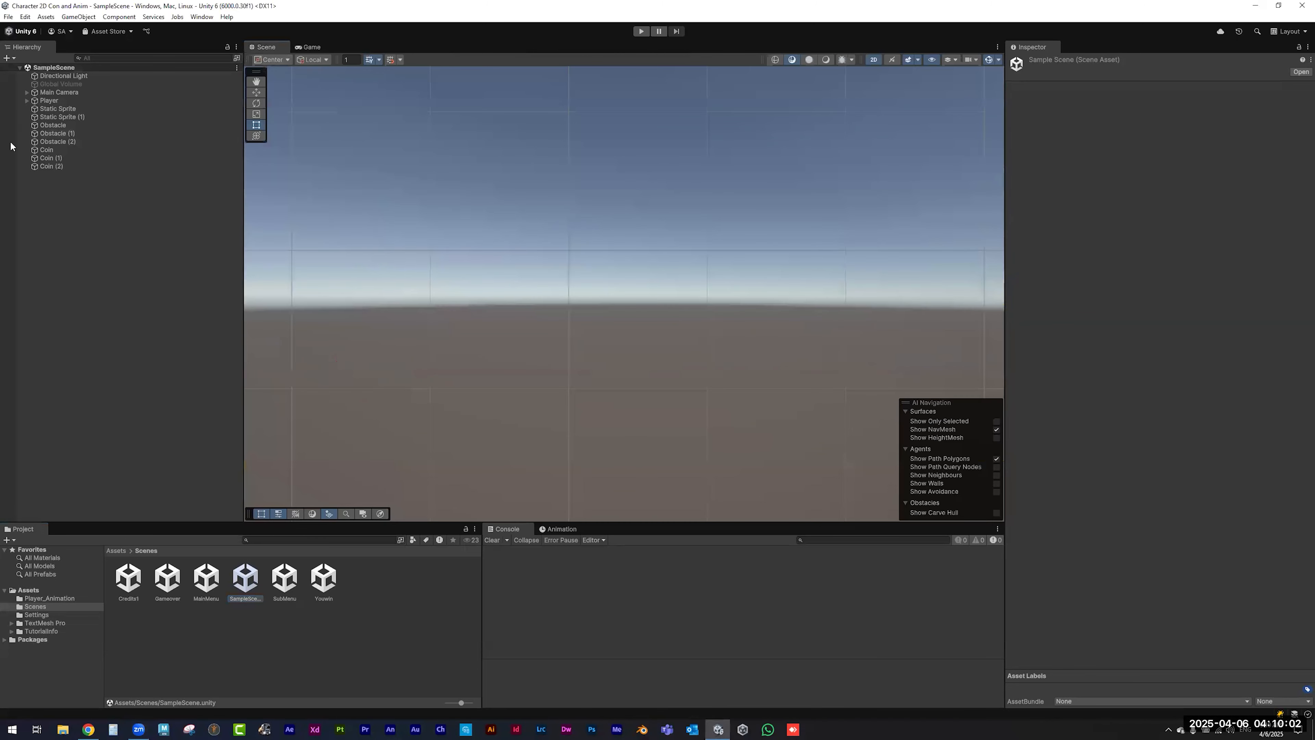
pyautogui.click(57, 100)
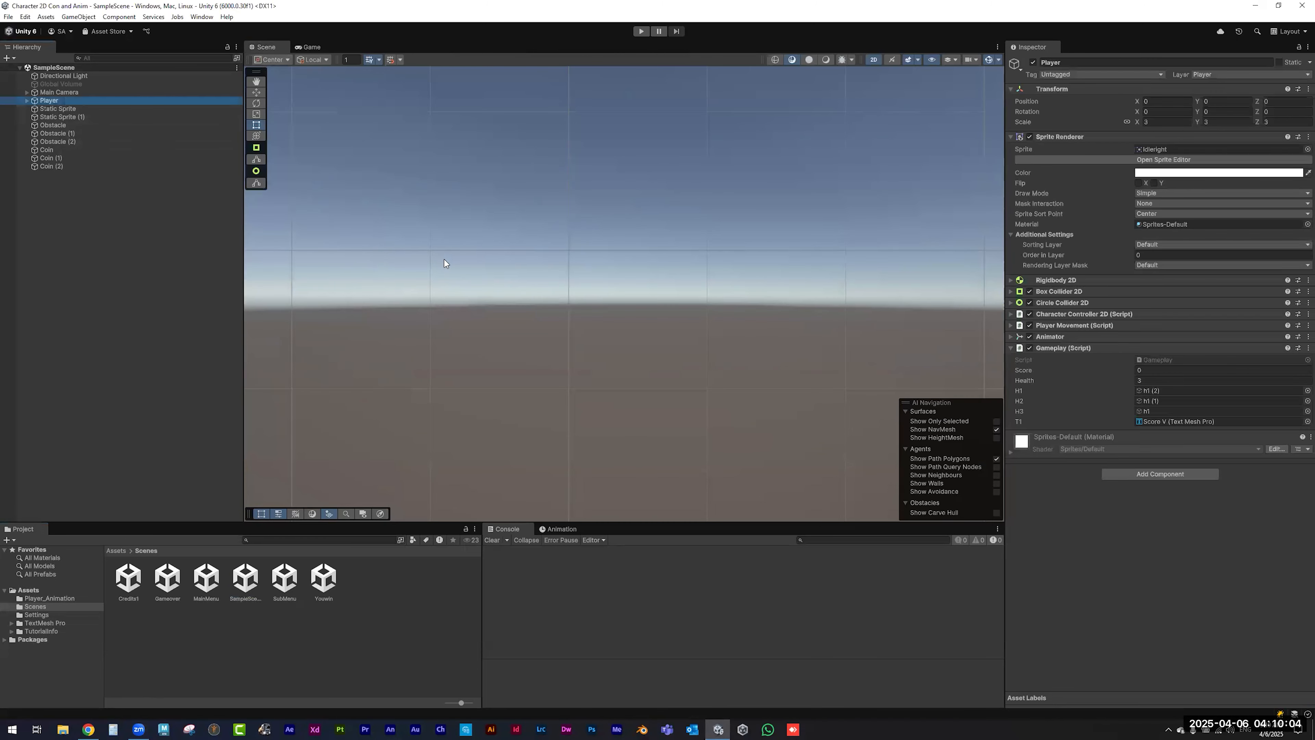
pyautogui.press('f')
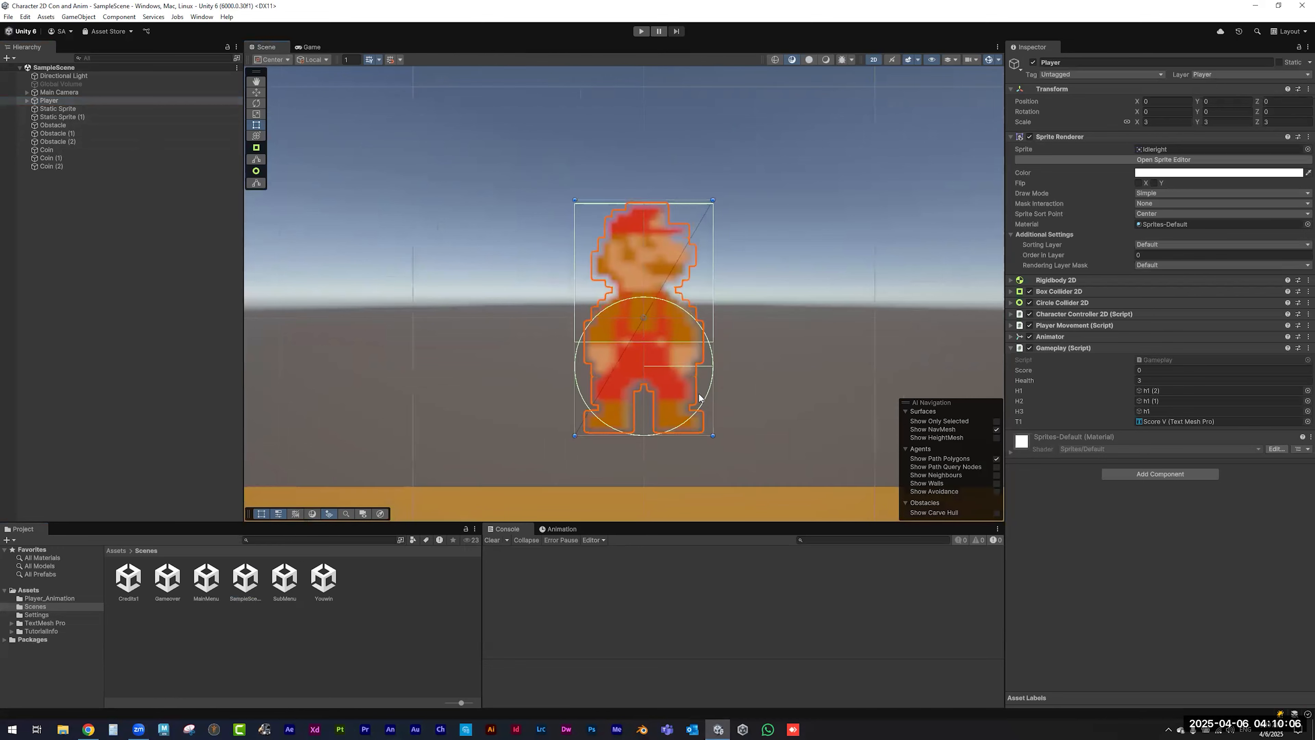
pyautogui.scroll(-10, 698, 398)
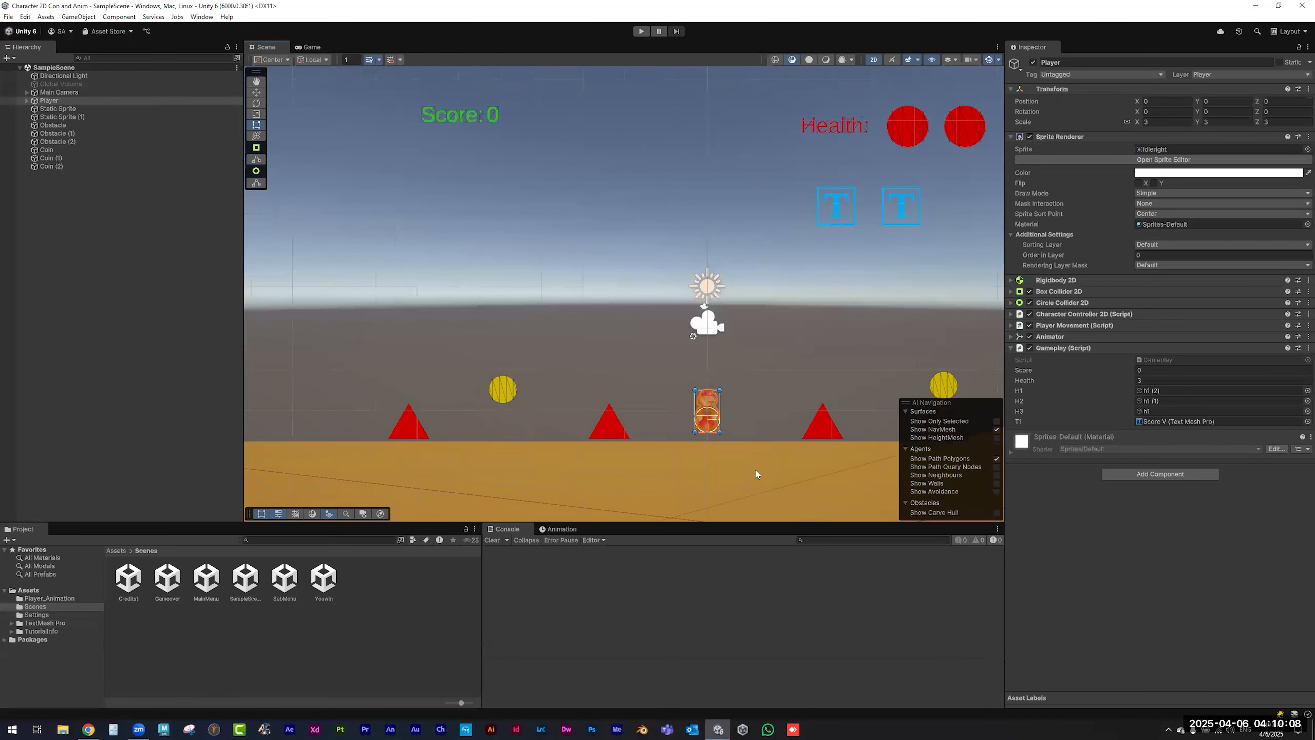
pyautogui.moveTo(651, 426)
pyautogui.mouseDown(button='middle')
pyautogui.moveTo(616, 411)
pyautogui.moveTo(627, 419)
pyautogui.mouseUp(button='middle')
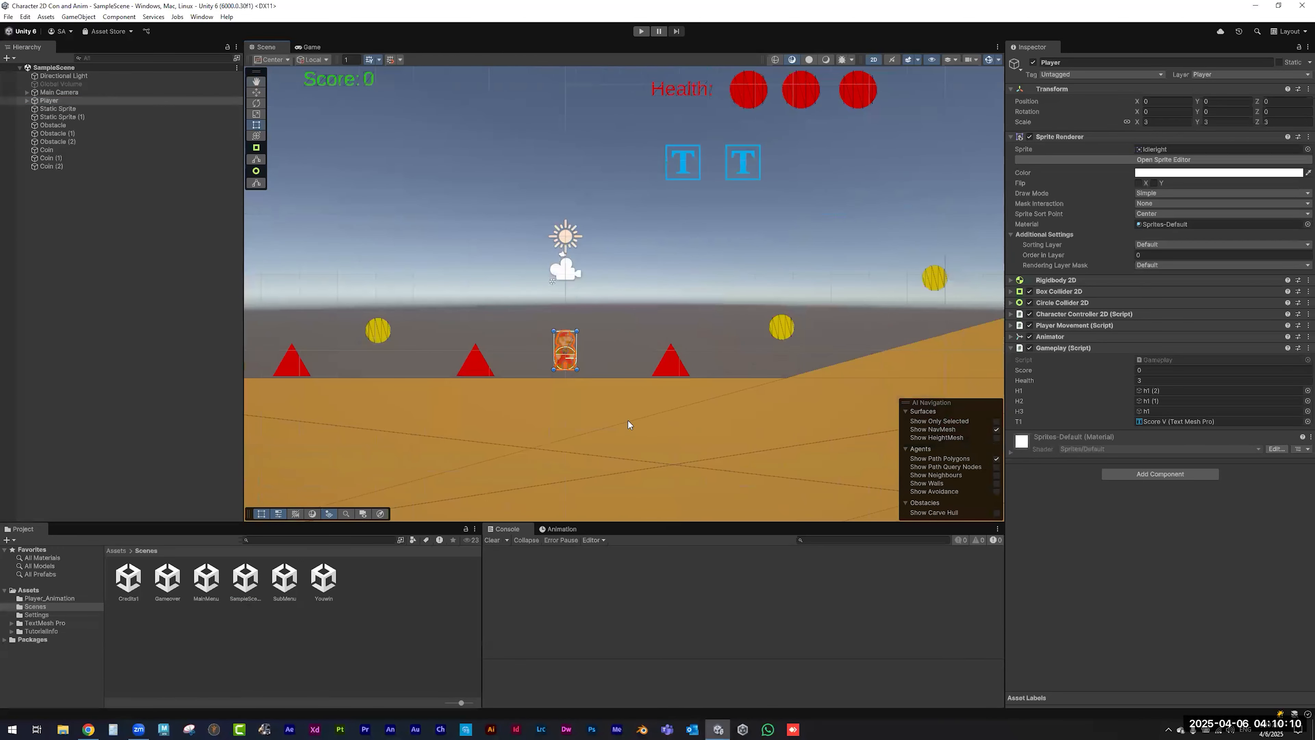
pyautogui.click(941, 281)
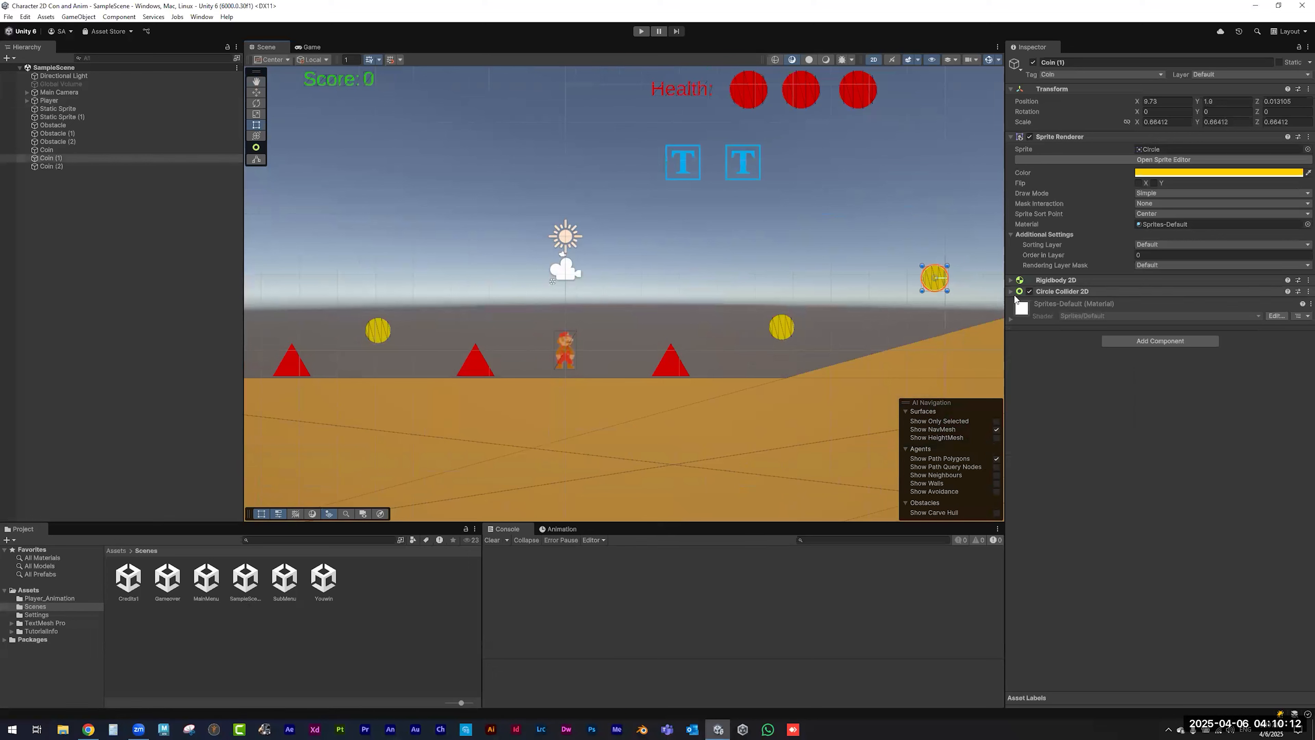
pyautogui.click(1087, 291)
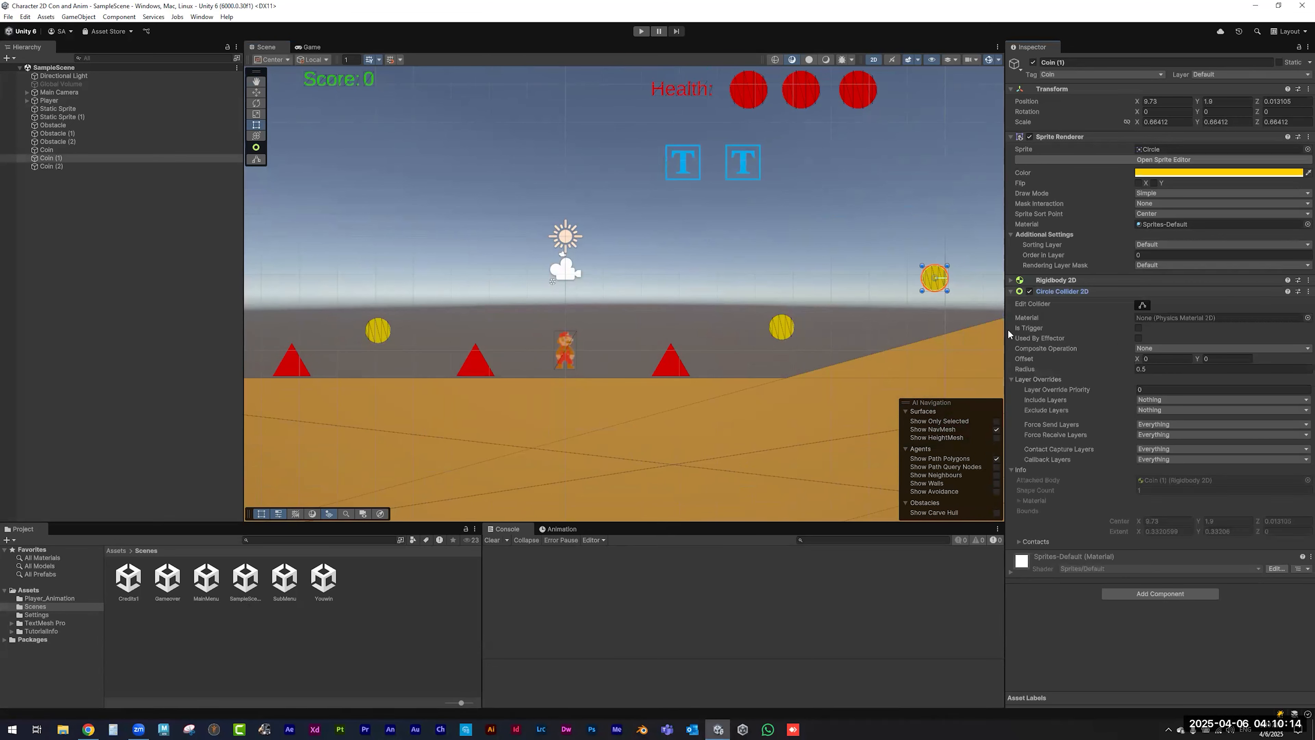
pyautogui.click(1138, 328)
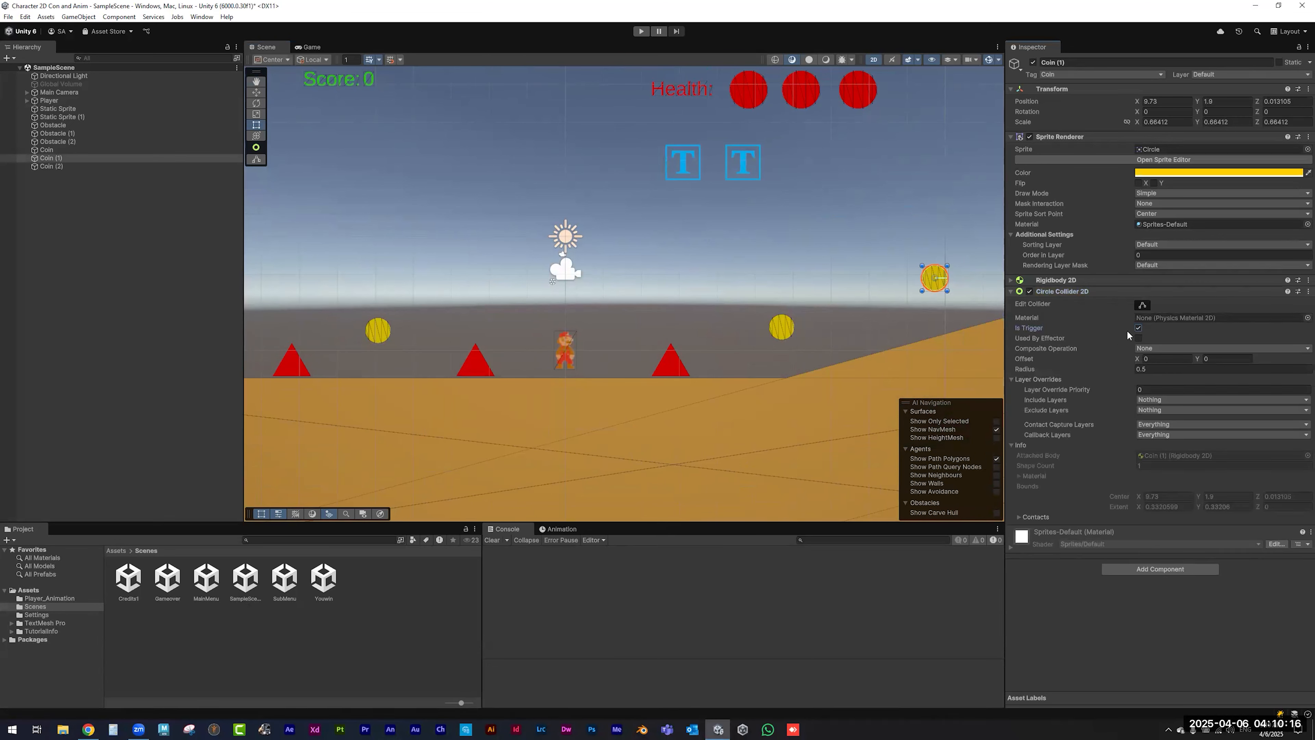
pyautogui.click(781, 326)
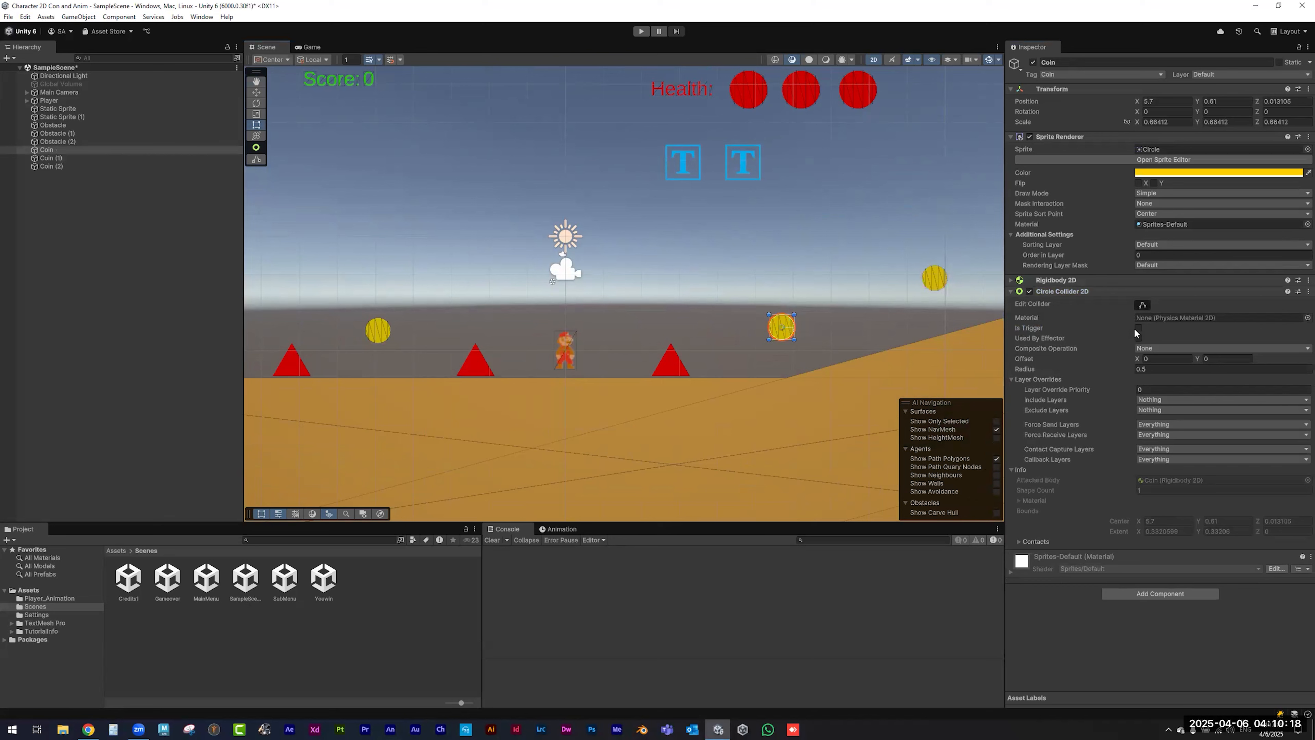
pyautogui.click(1138, 328)
# - Enable Is Trigger on the Polygon Collider 2D of the three red obstacles and the Circle Collider 2D of Coin (2)
pyautogui.click(671, 361)
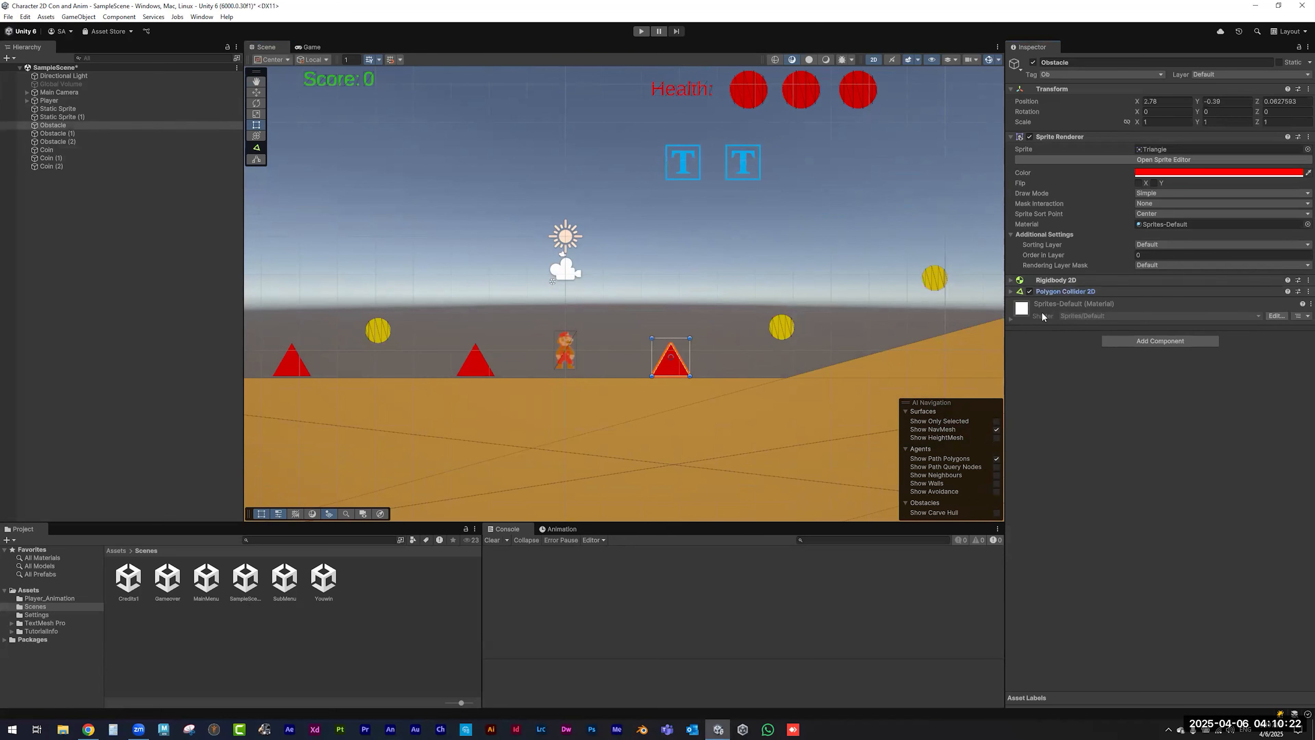
pyautogui.click(1138, 327)
pyautogui.click(468, 368)
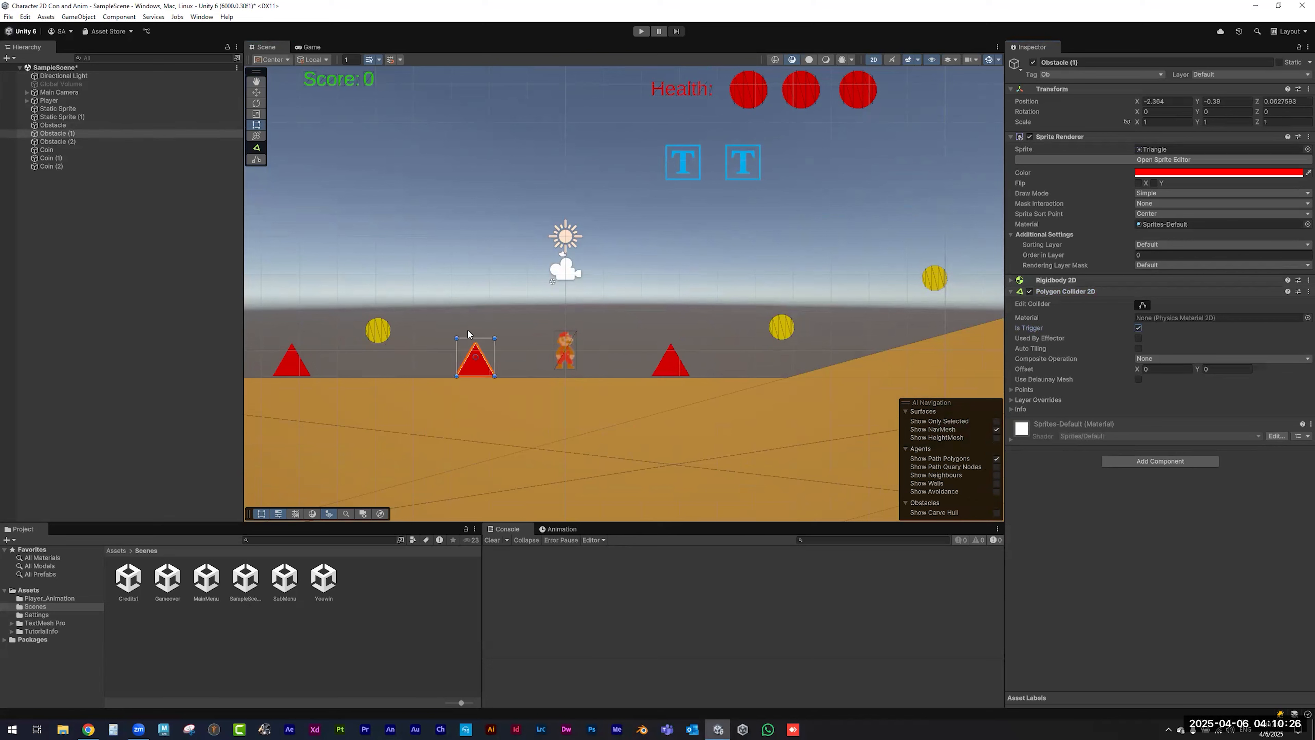
pyautogui.click(378, 330)
pyautogui.click(1138, 328)
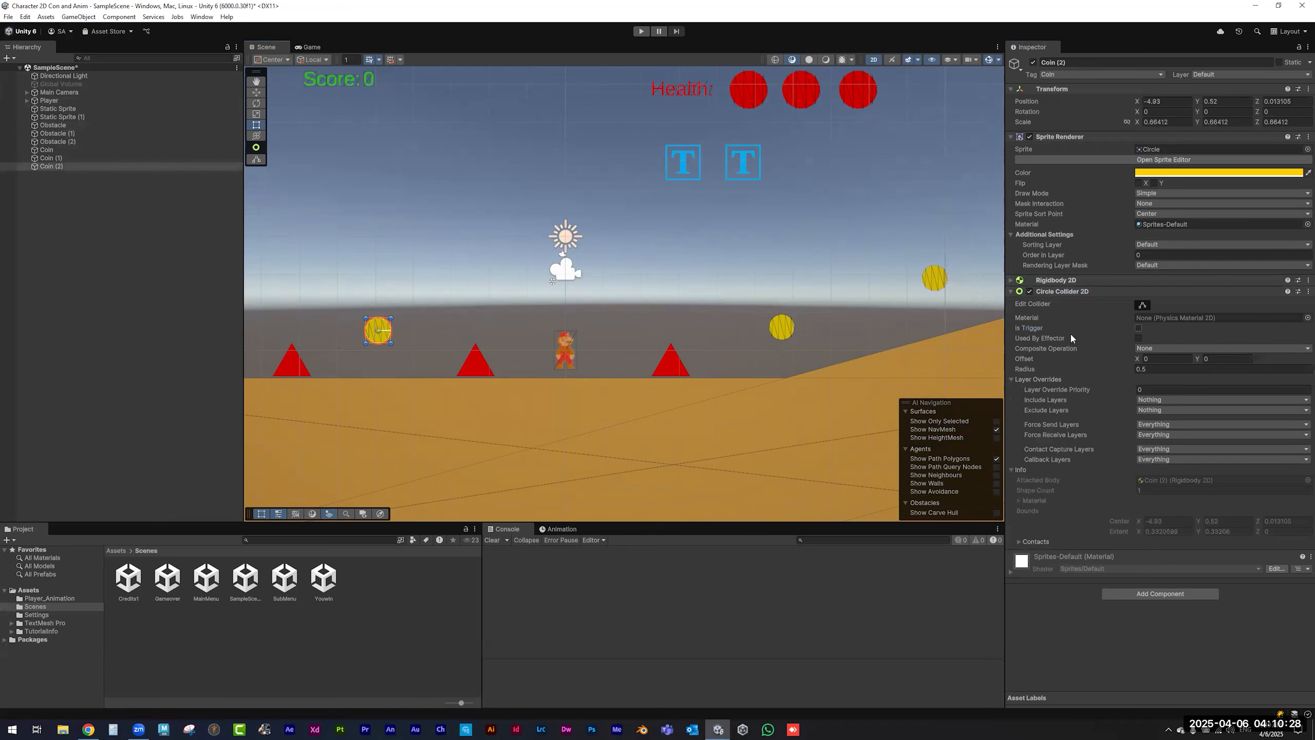
pyautogui.click(299, 356)
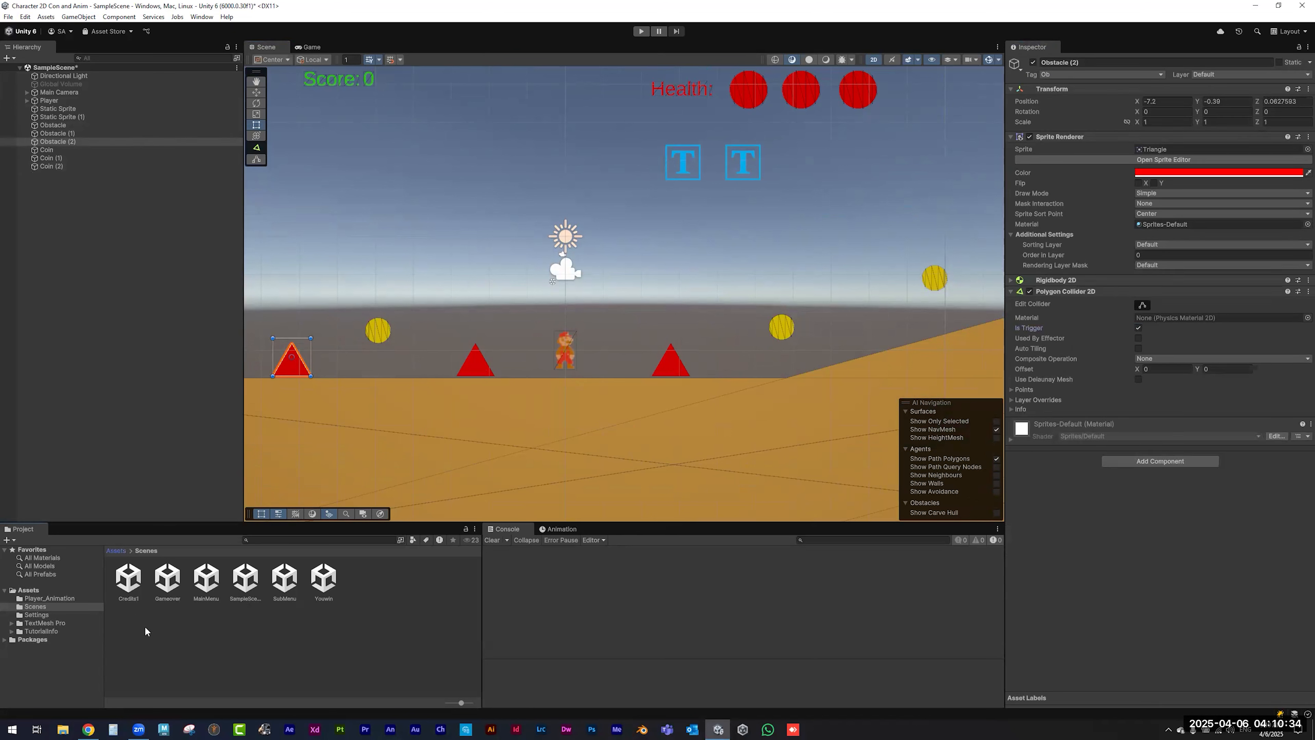
# - Open the Gameplay script from the project's Assets folder in the code editor
pyautogui.click(116, 550)
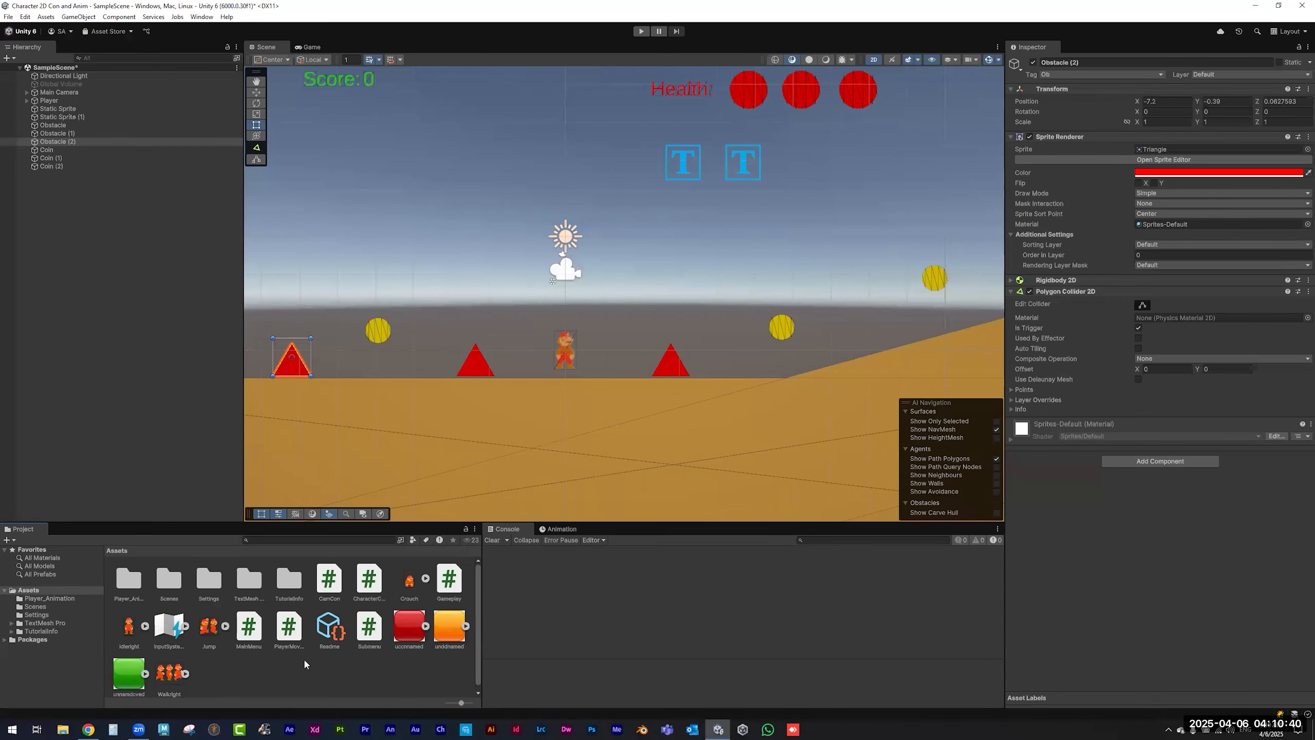
pyautogui.doubleClick(447, 584)
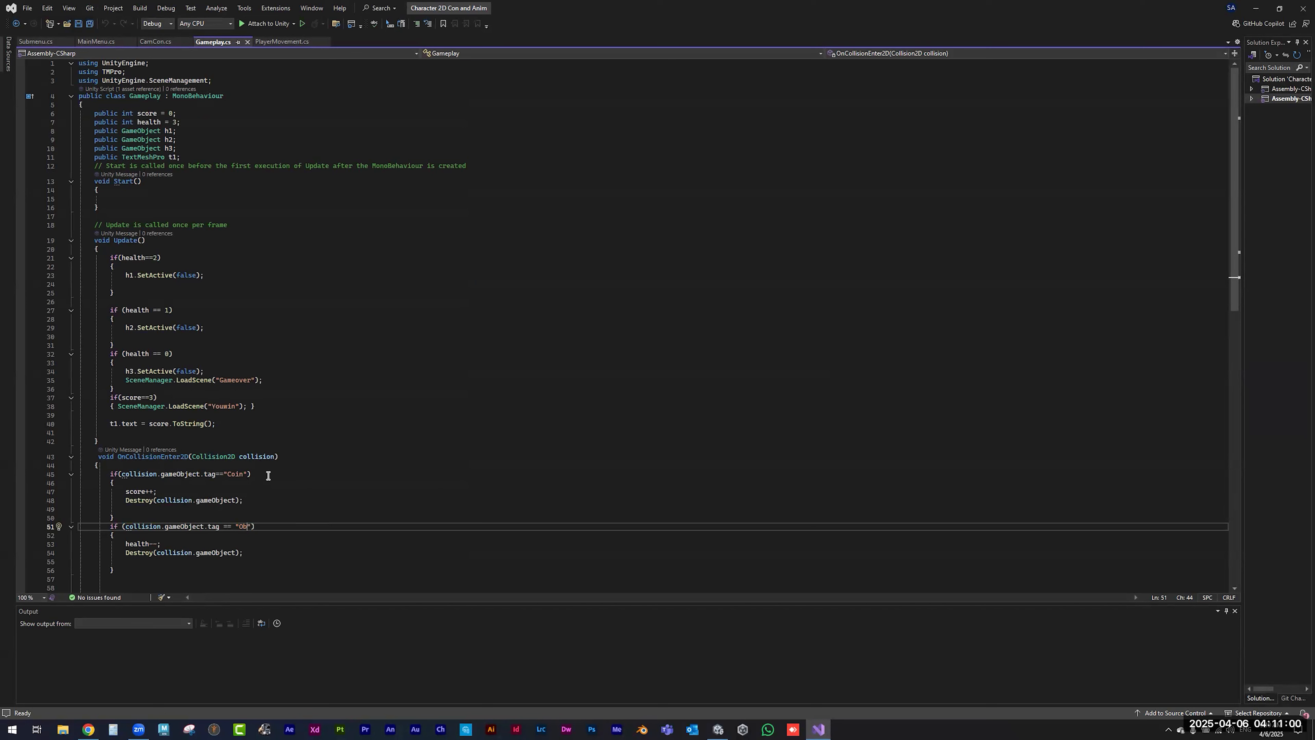
pyautogui.click(158, 571)
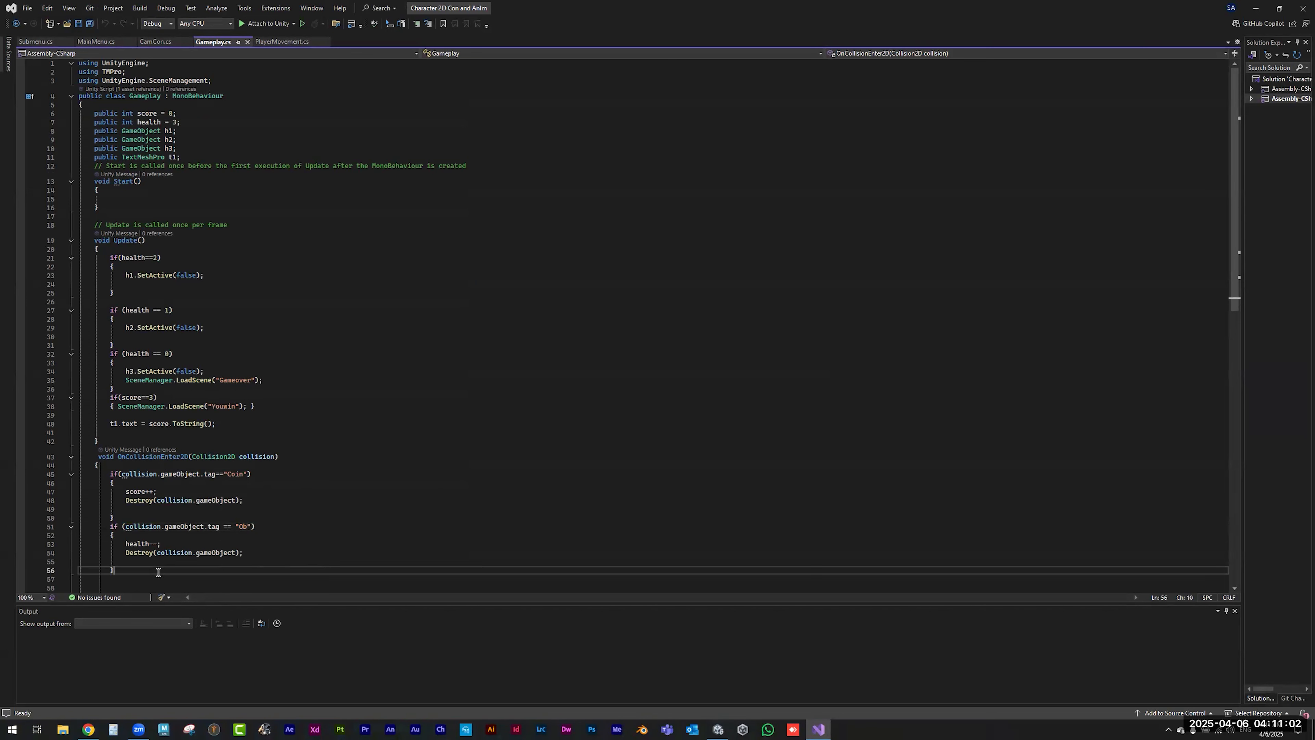
pyautogui.press('Return')
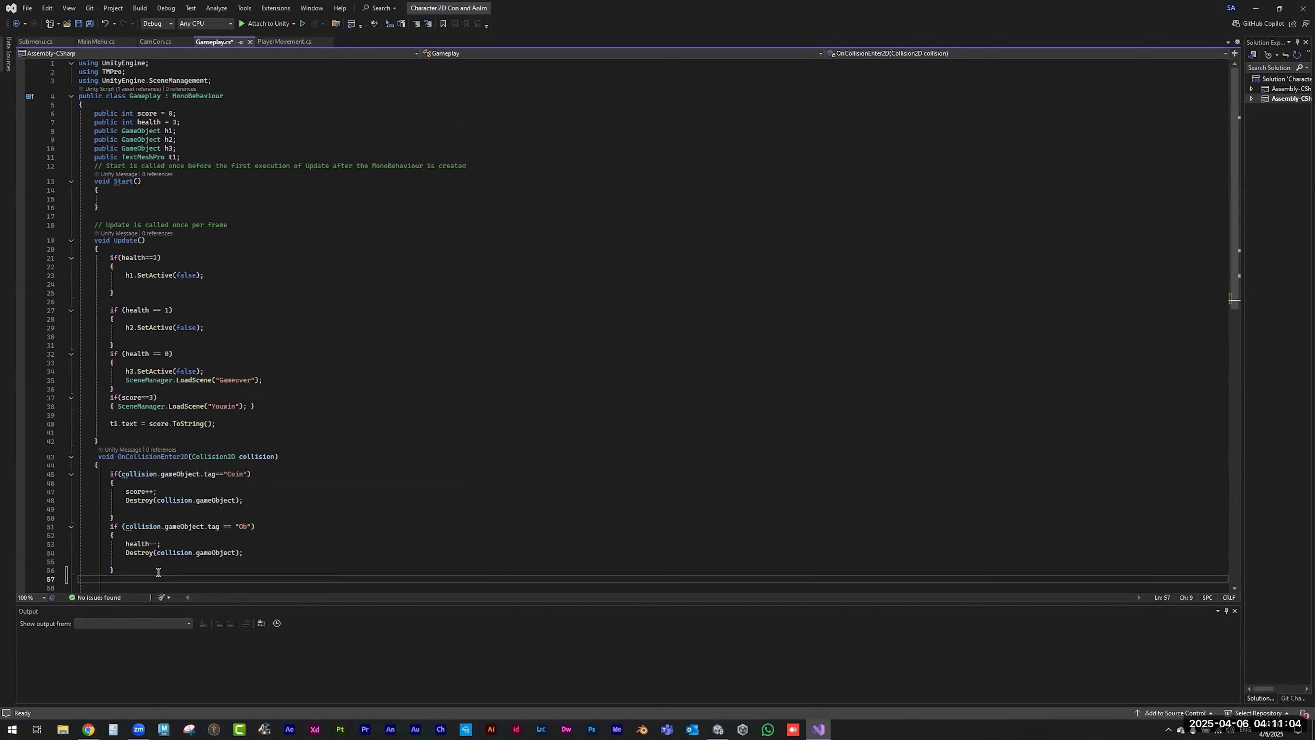
pyautogui.write('voi')
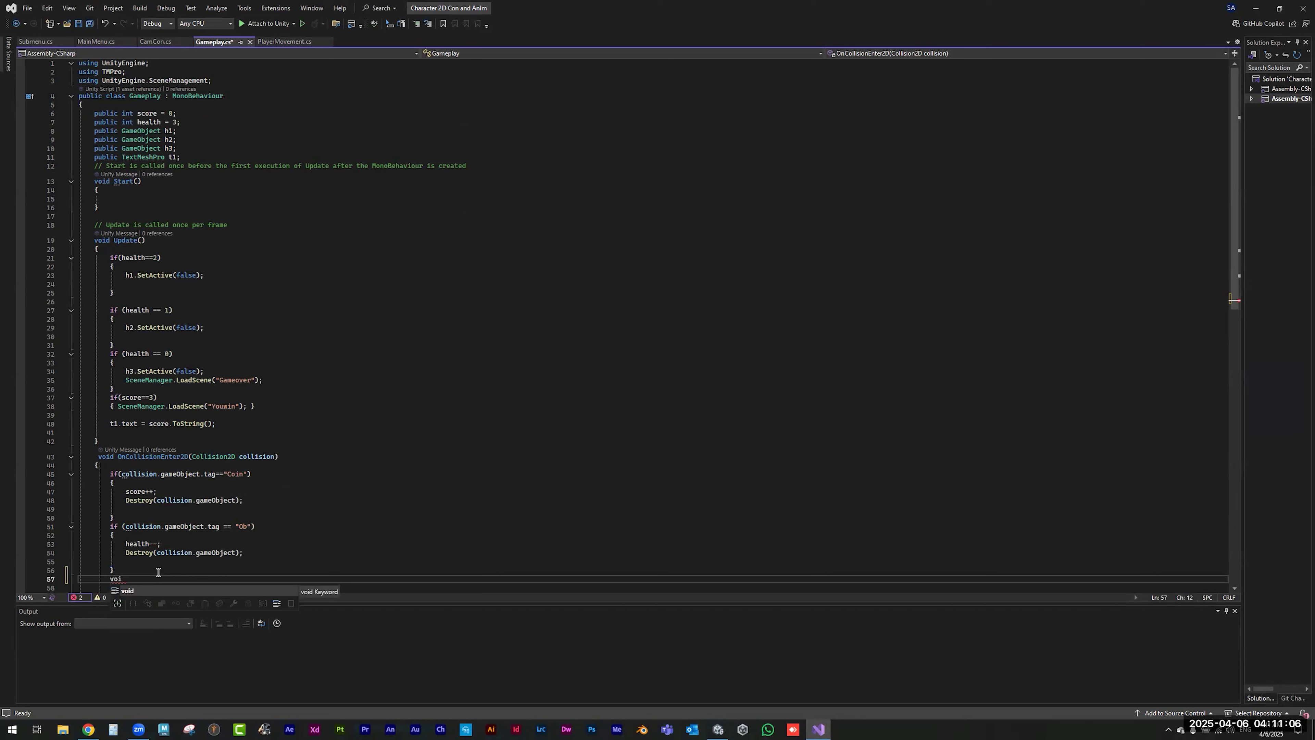
pyautogui.write('d ontr')
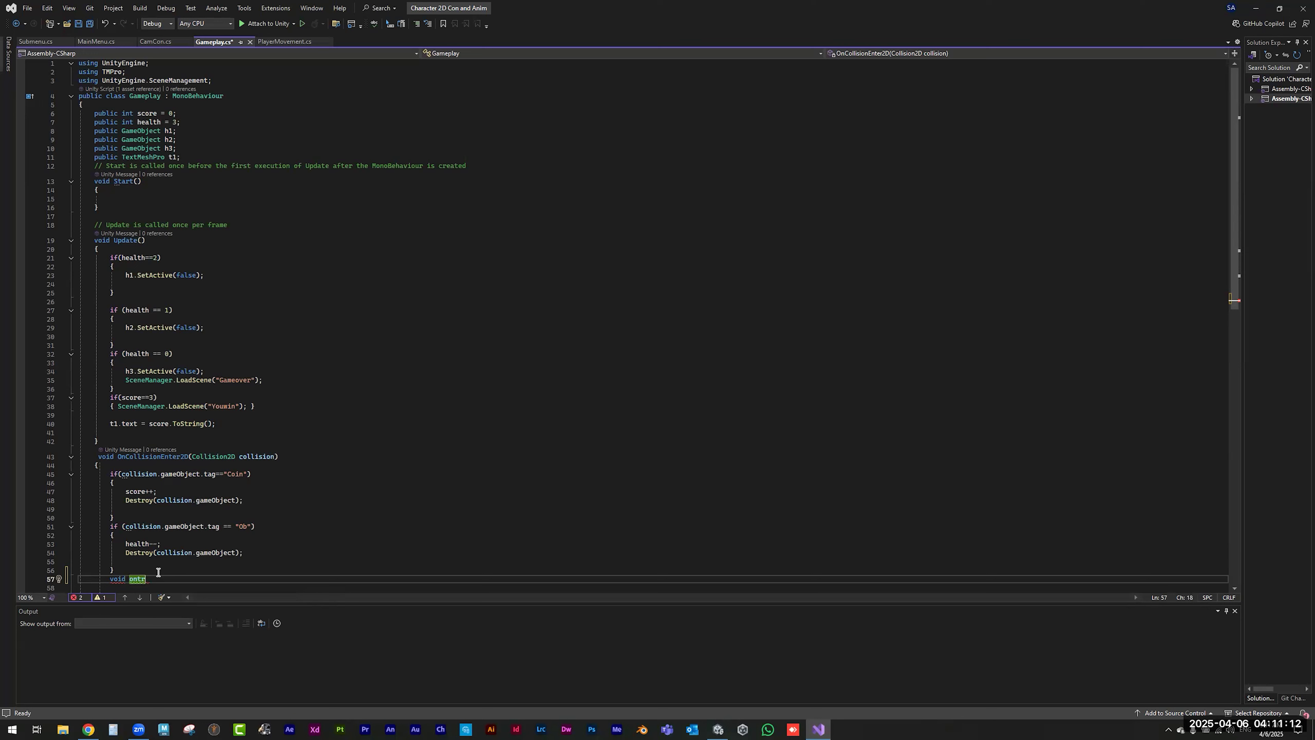
pyautogui.press('BackSpace')
pyautogui.press('BackSpace')
pyautogui.press('BackSpace')
pyautogui.press('BackSpace')
pyautogui.scroll(-2, 158, 570)
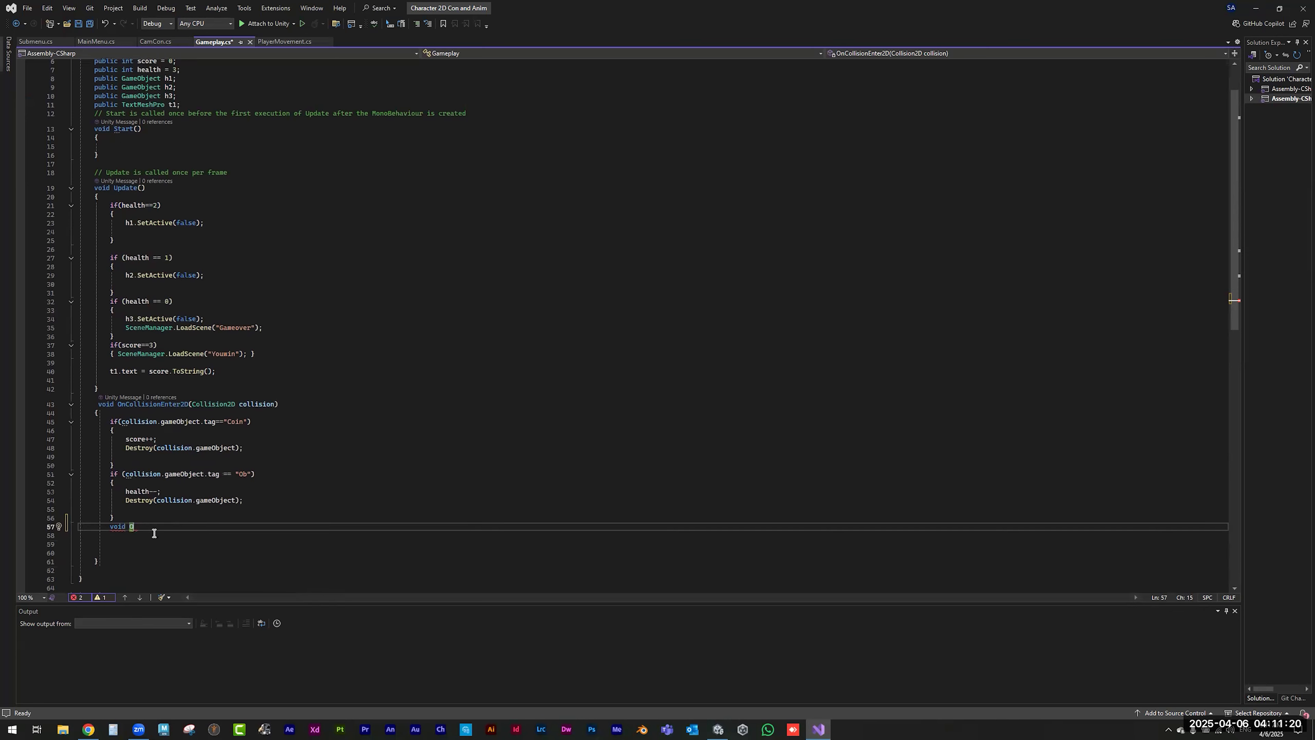
pyautogui.moveTo(136, 526); pyautogui.dragTo(103, 527)
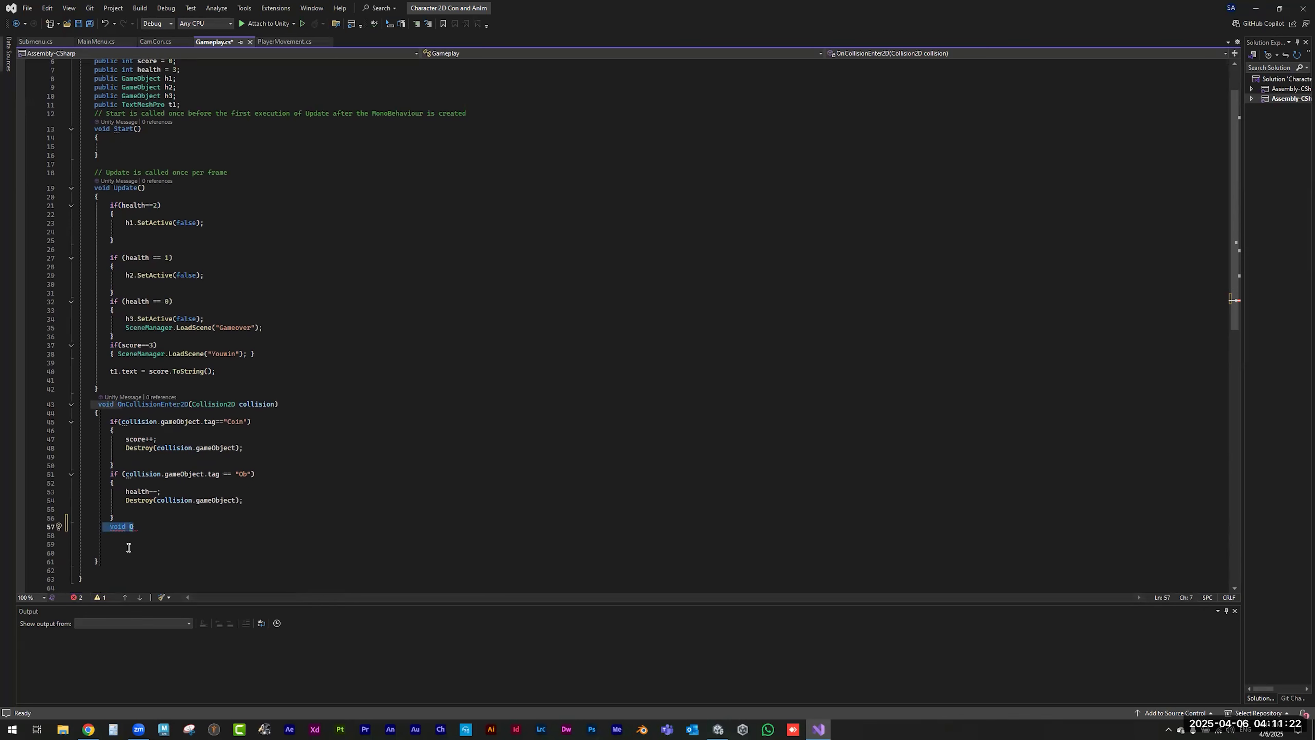
pyautogui.press('BackSpace')
# - Start a new method "void OnTriggerEnter2D" below the closing brace of OnCollisionEnter2D
pyautogui.click(125, 564)
pyautogui.press('Return')
pyautogui.write('void (nc')
pyautogui.press('BackSpace')
pyautogui.write('Trr')
pyautogui.press('BackSpace')
pyautogui.write('igger')
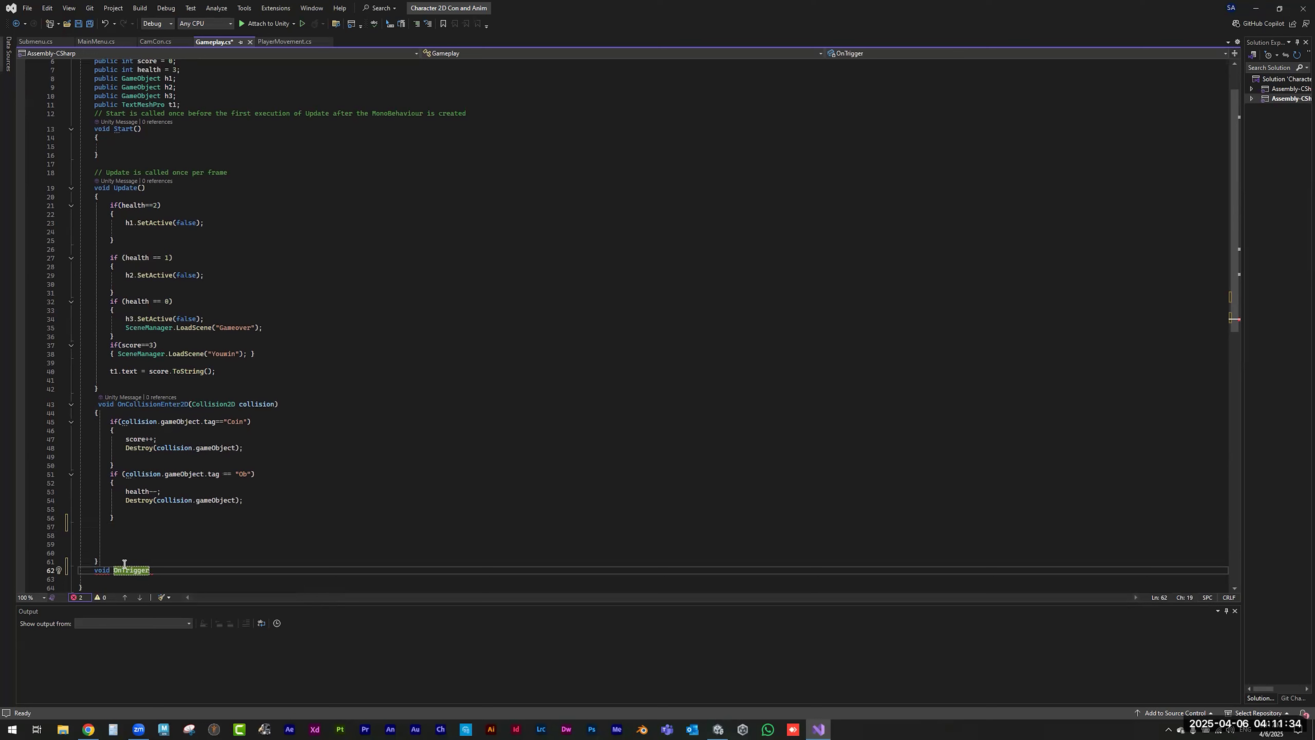
pyautogui.write('Enter2D')
pyautogui.write('(')
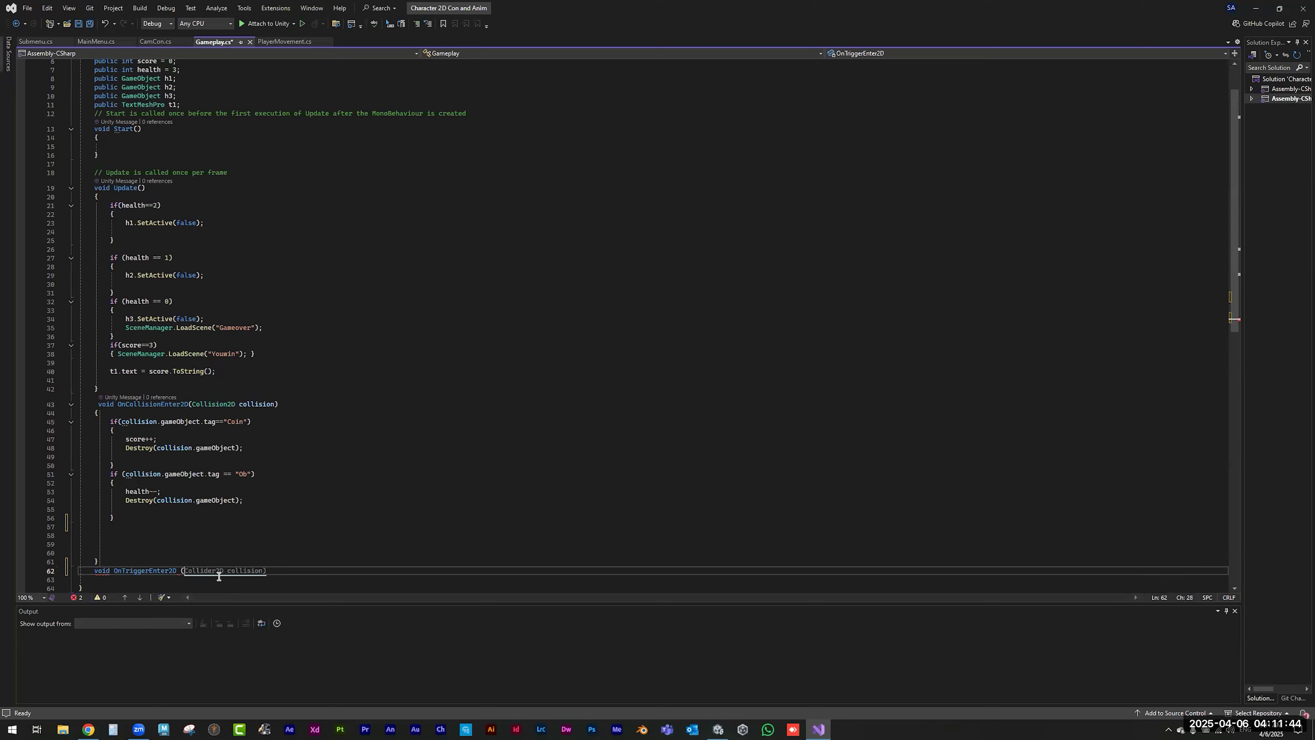
# - Give the new OnTriggerEnter2D method the parameter "Collider2D collision" and an empty body
pyautogui.press('Escape')
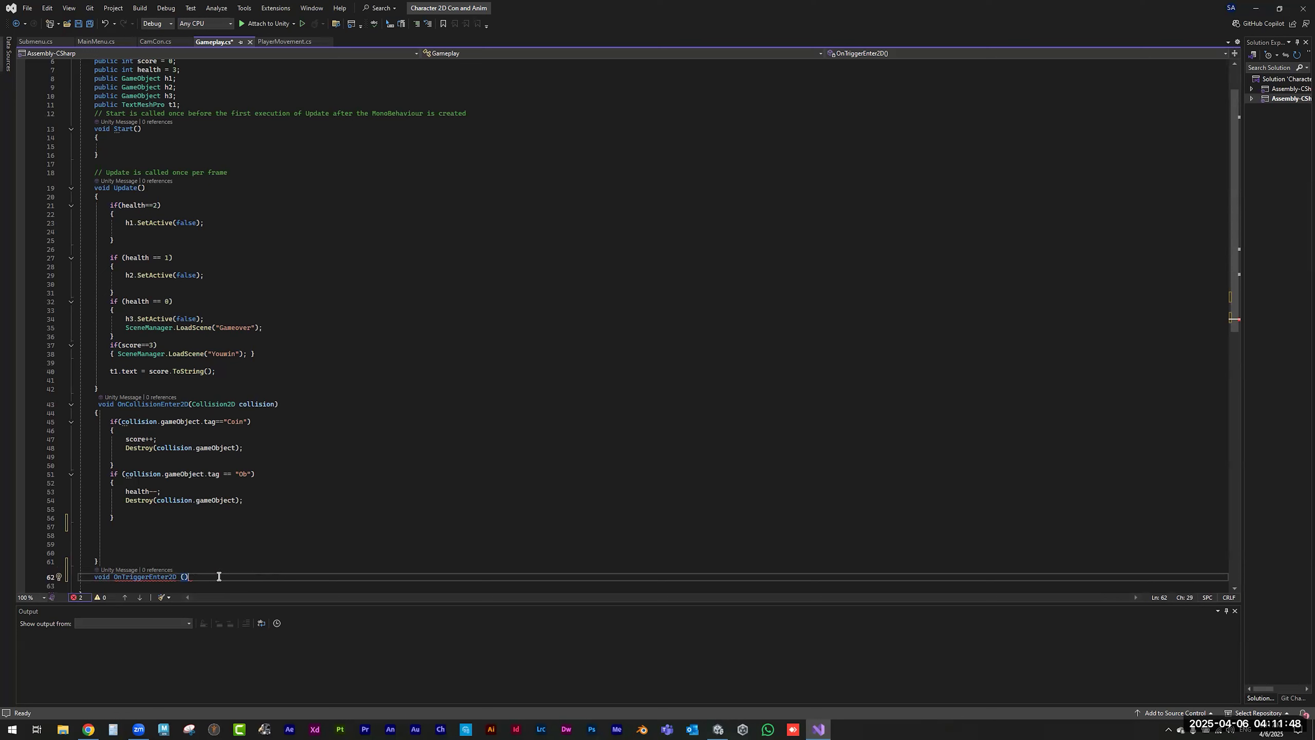
pyautogui.press('BackSpace')
pyautogui.write('(')
pyautogui.press('Tab')
pyautogui.write('{')
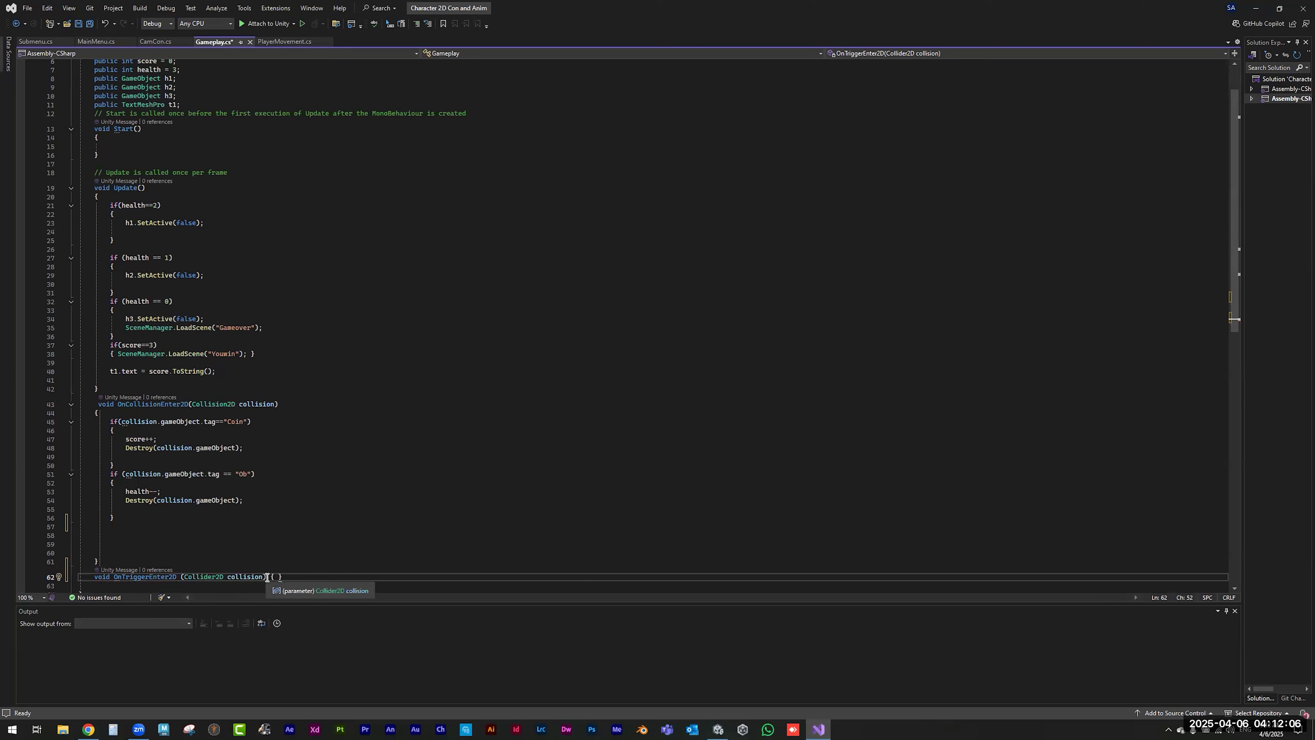
# - Replace the OnCollisionEnter2D signature of the existing coin and obstacle method with "OnTriggerEnter2D(Collider2D collision)"
pyautogui.moveTo(266, 576); pyautogui.dragTo(117, 576)
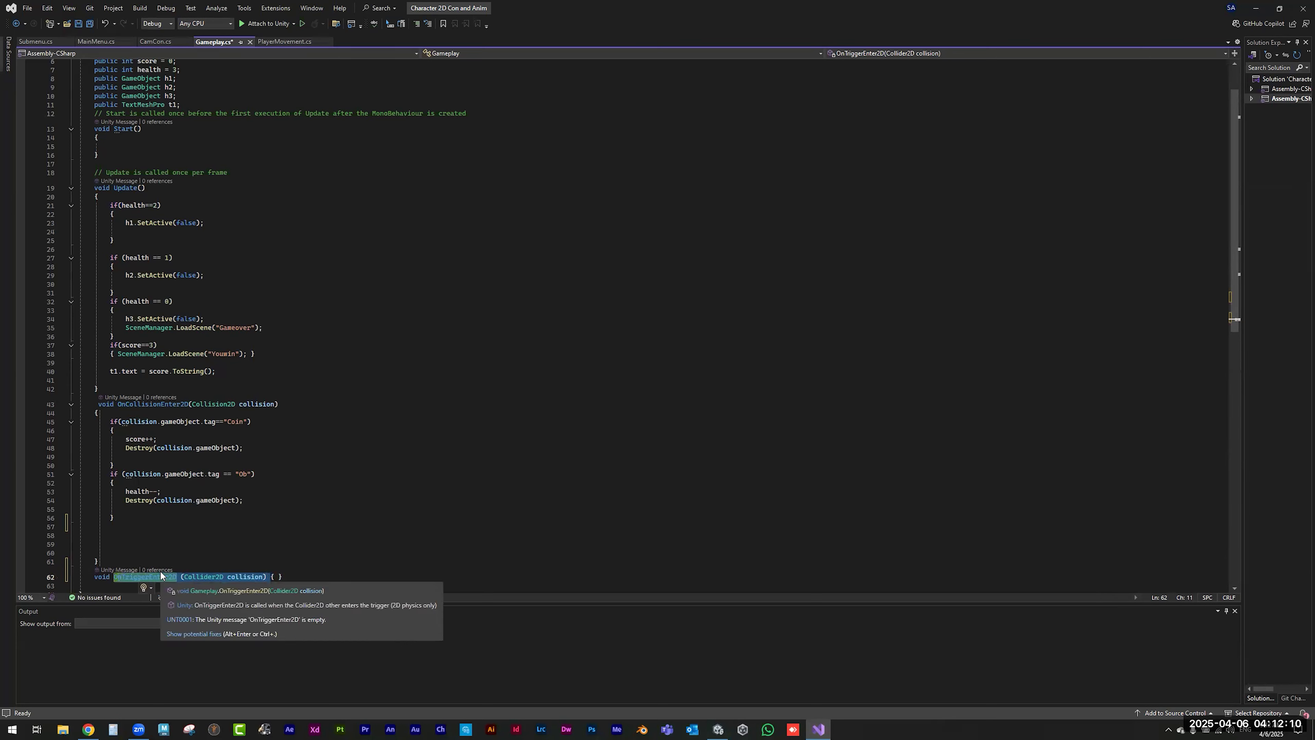
pyautogui.moveTo(290, 403); pyautogui.dragTo(121, 404)
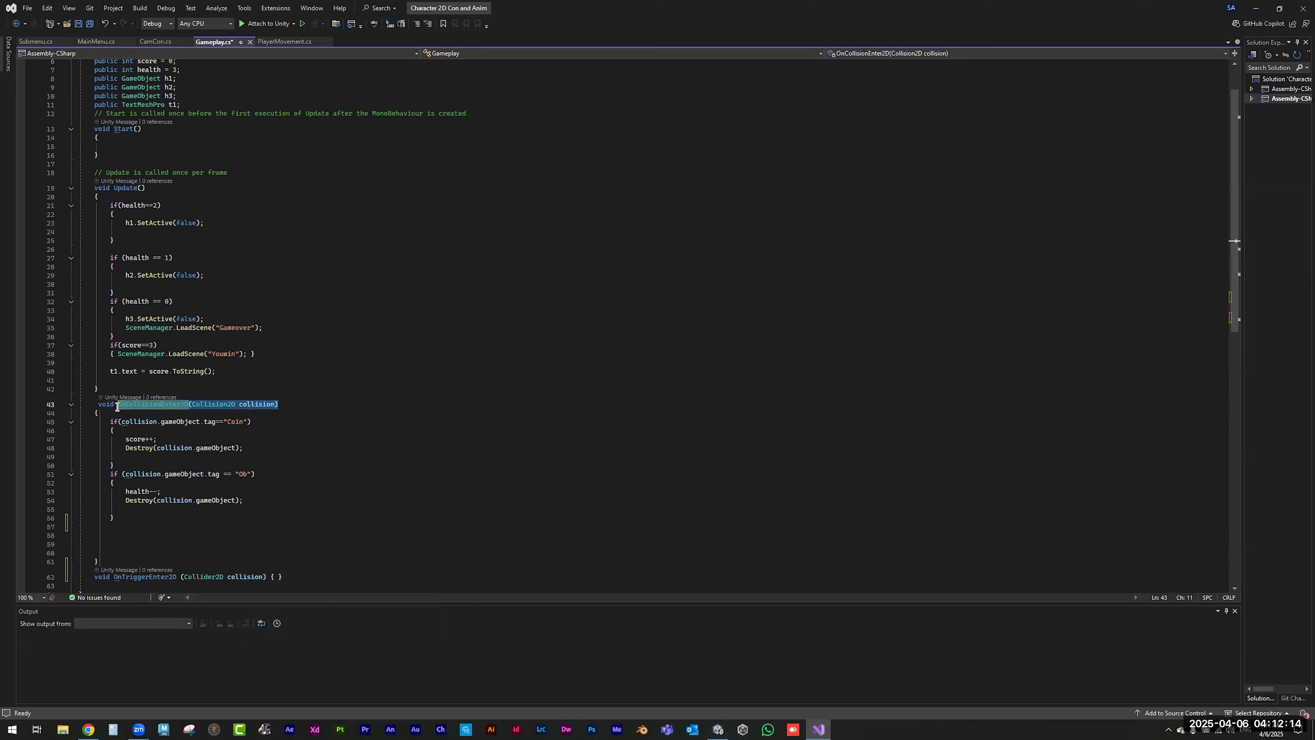
pyautogui.write('nTriggerEnter2D(Collider2D collision)')
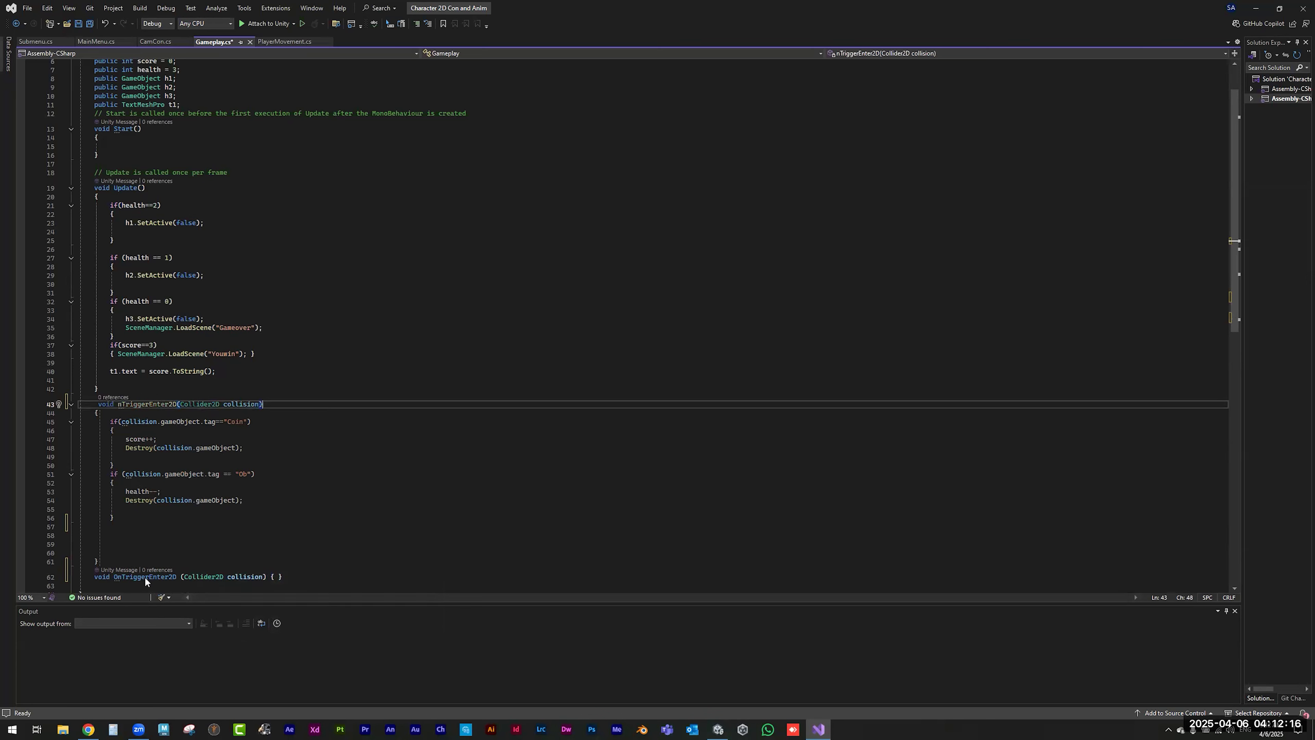
pyautogui.click(119, 405)
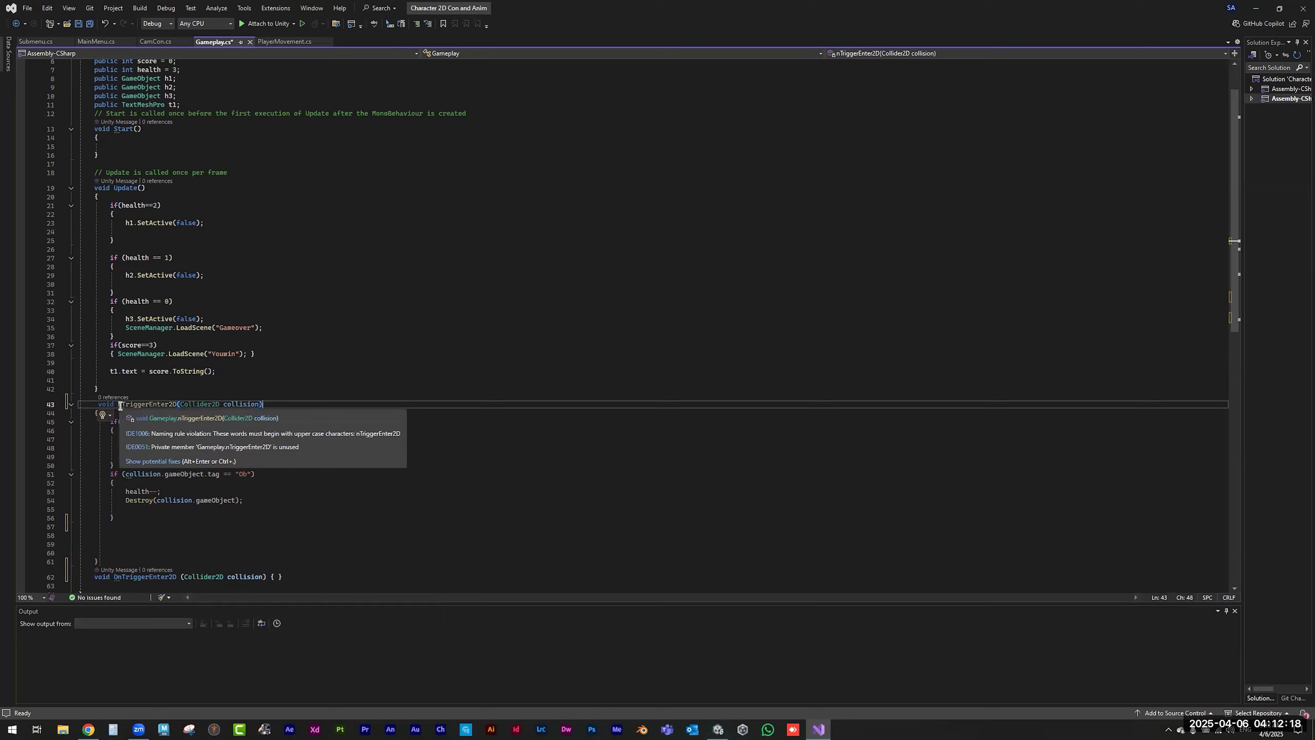
pyautogui.write('O')
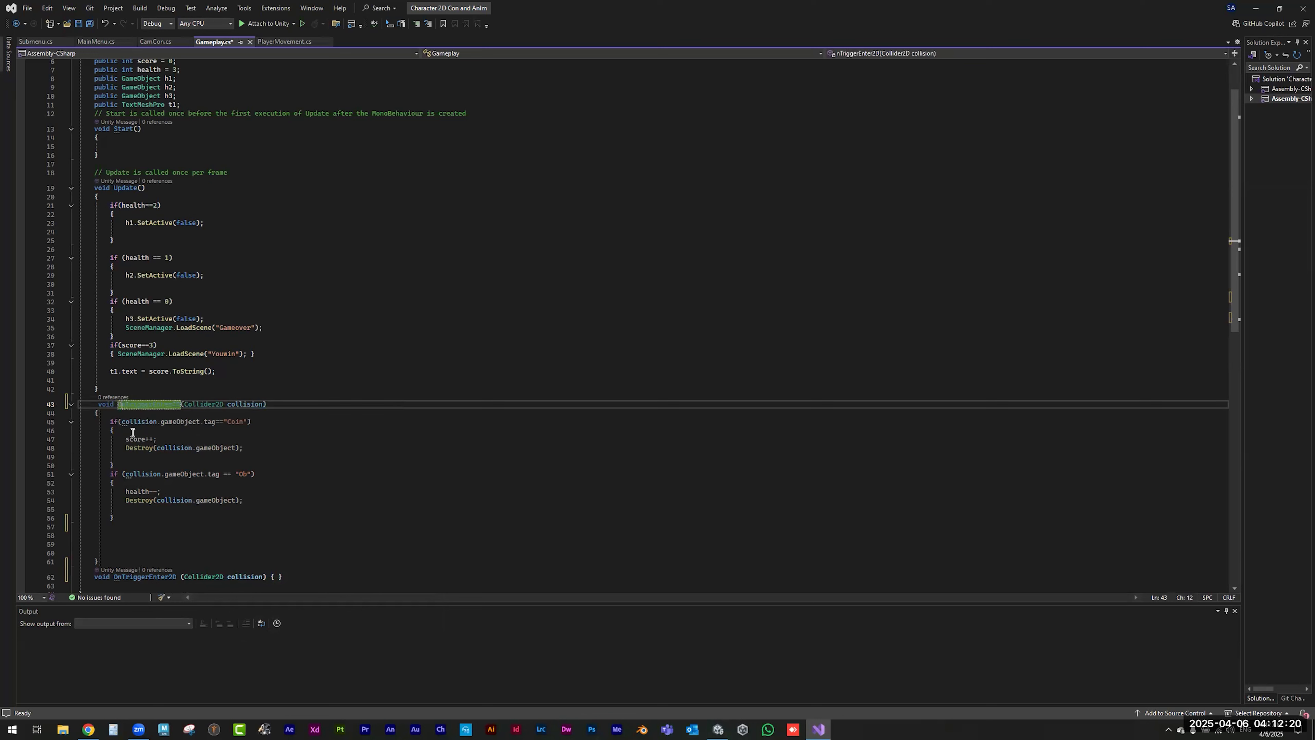
# - Delete the duplicate empty OnTriggerEnter2D method at the end of the class and save the script
pyautogui.click(73, 577)
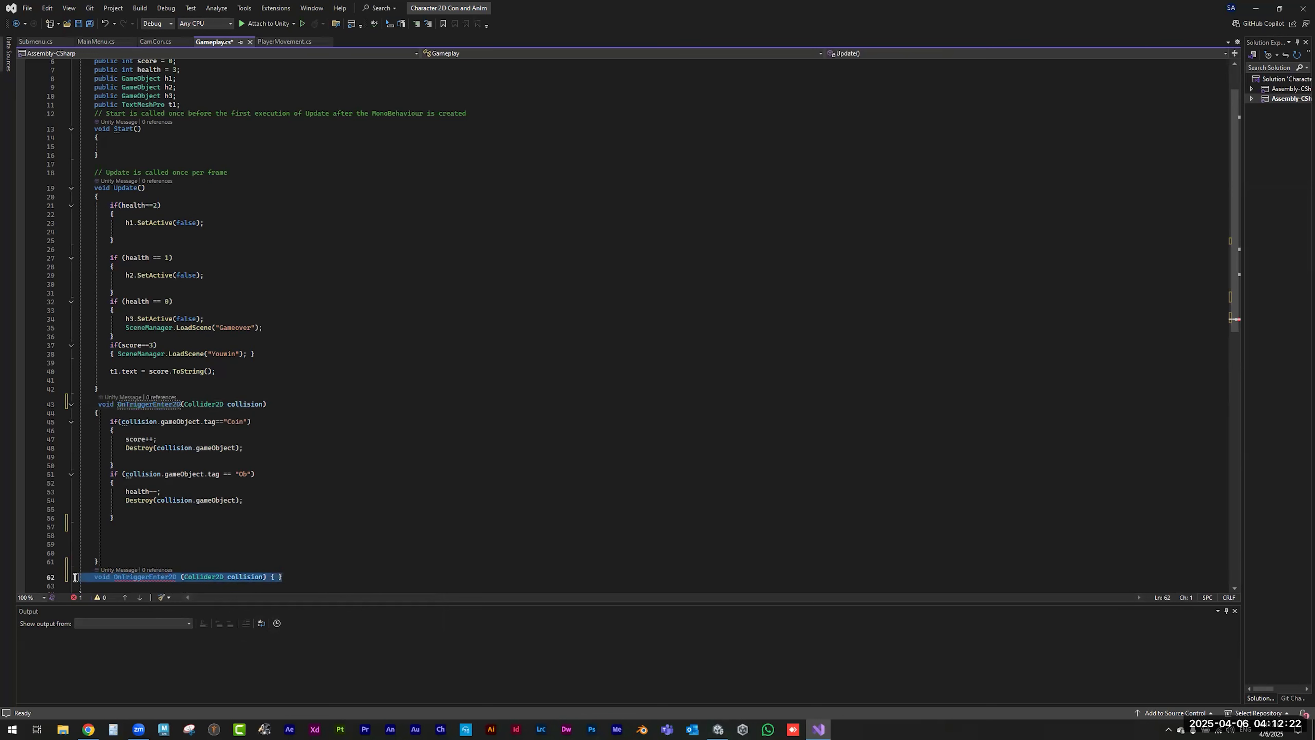
pyautogui.press('Delete')
pyautogui.click(270, 455)
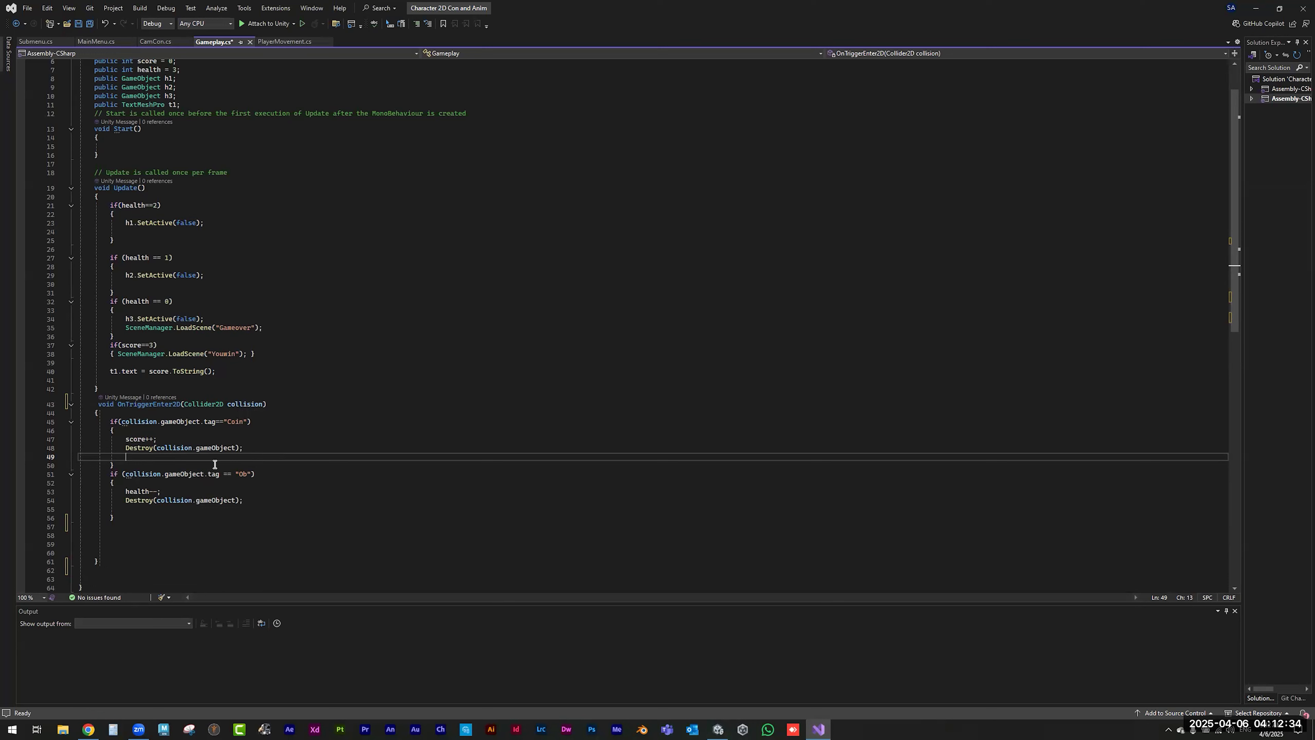
pyautogui.click(83, 24)
# - Comment out both Destroy(collision.gameObject) lines in OnTriggerEnter2D, save the script and switch back to Unity
pyautogui.click(123, 447)
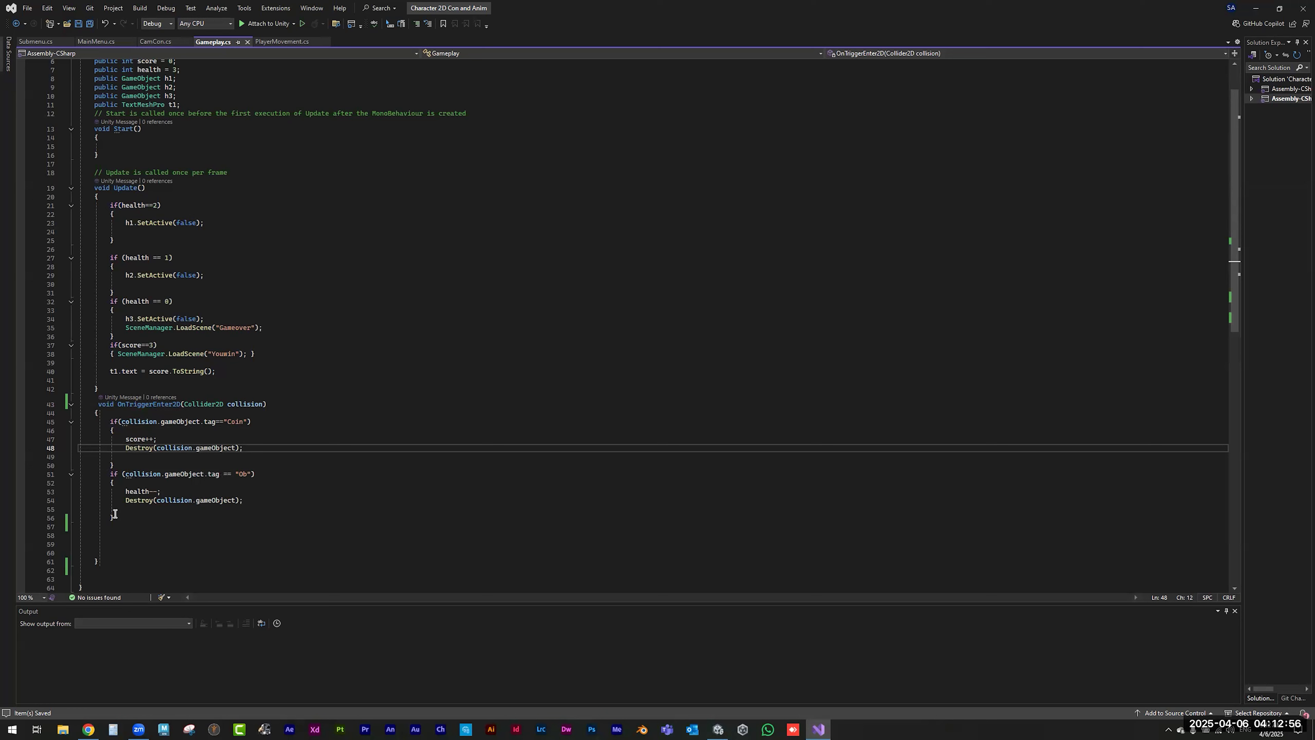
pyautogui.write('//')
pyautogui.click(120, 502)
pyautogui.write('//')
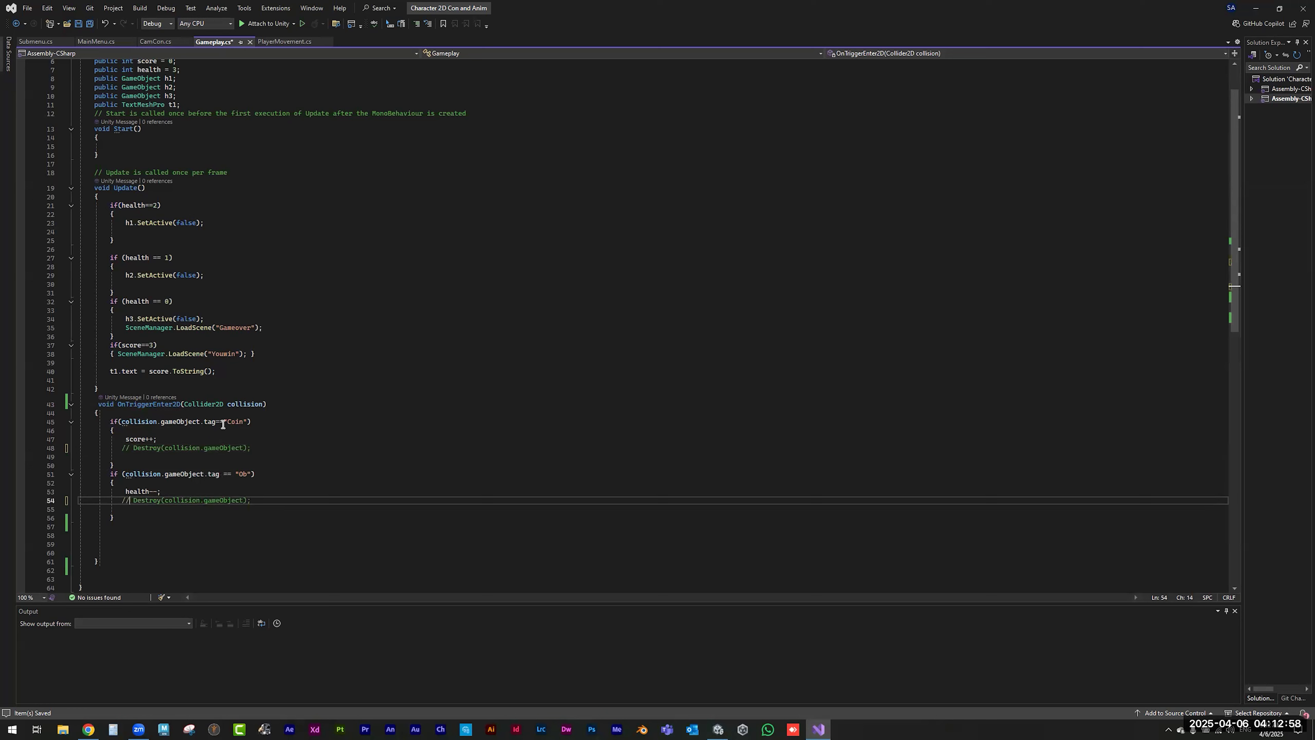
pyautogui.click(78, 23)
pyautogui.hotkey('alt', 'Tab')
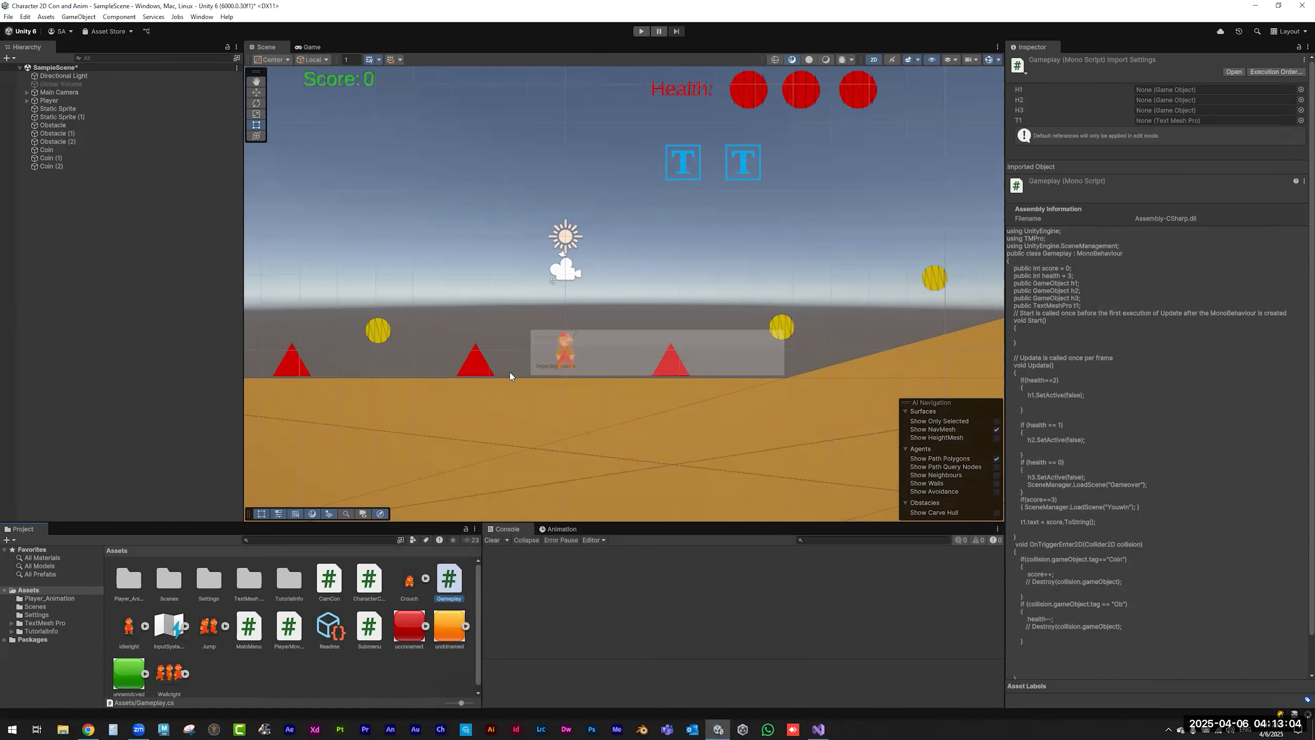
# - Playtest the game in repeated runs, moving the character into the obstacles to check how the triggers affect health
pyautogui.hotkey('ctrl', 'p')
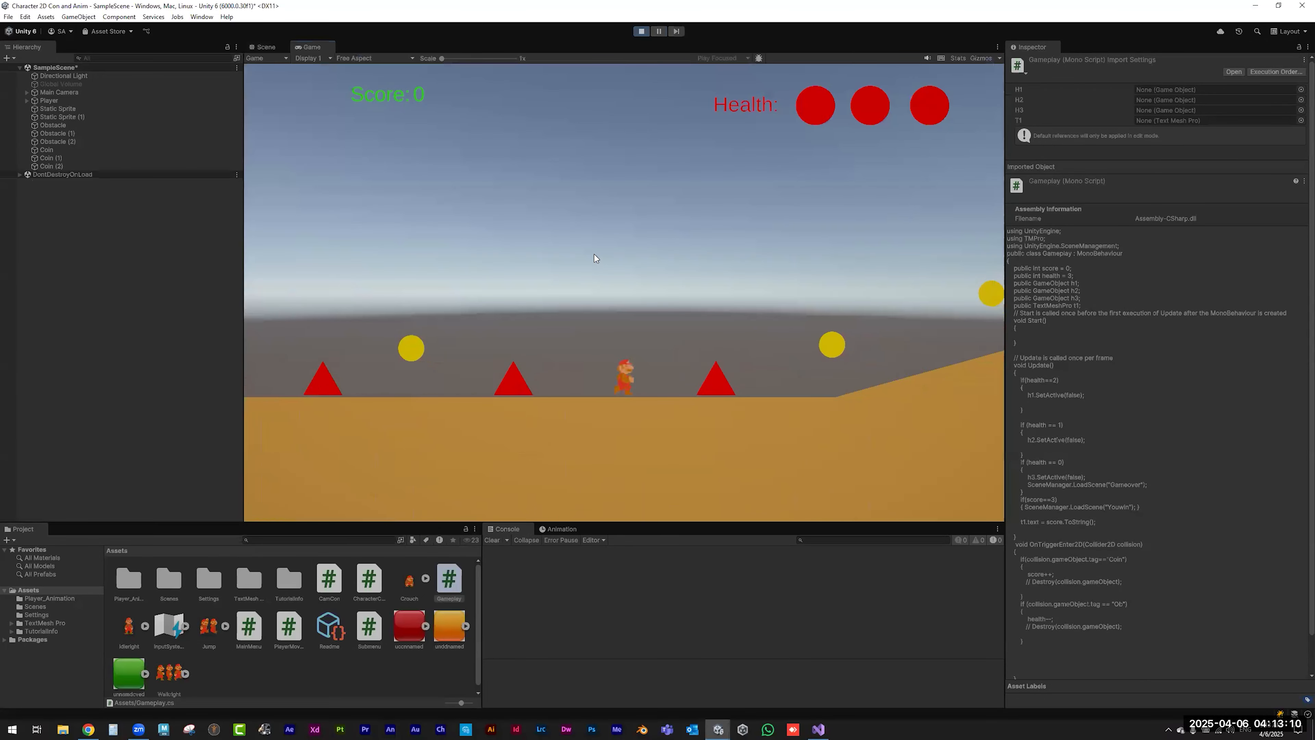
pyautogui.press('Right')
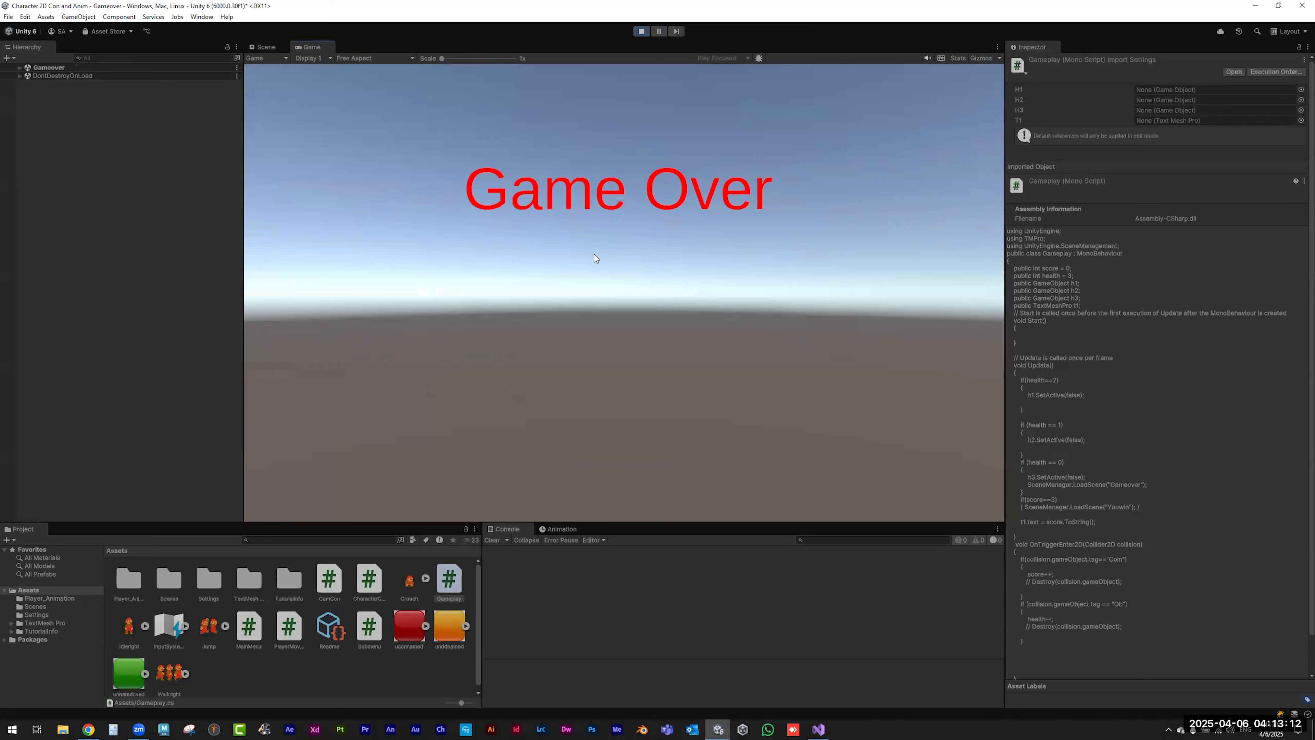
pyautogui.click(642, 31)
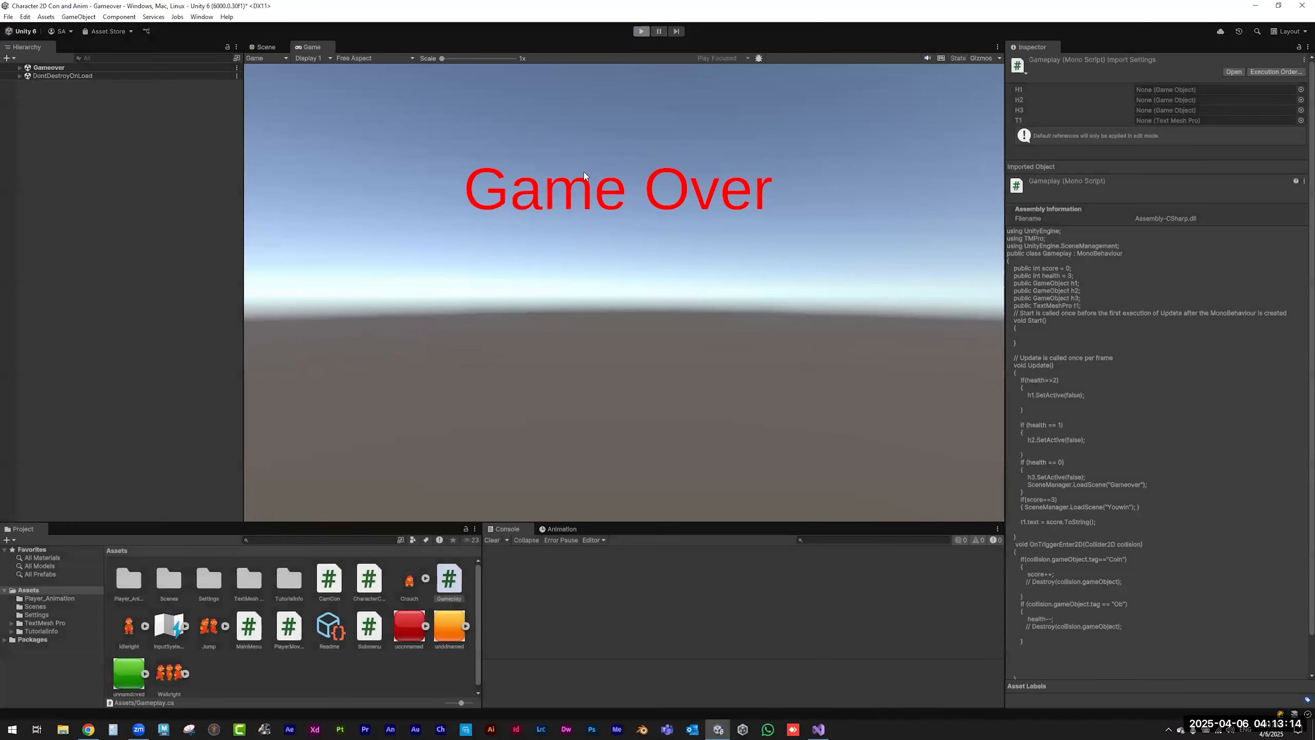
pyautogui.click(641, 31)
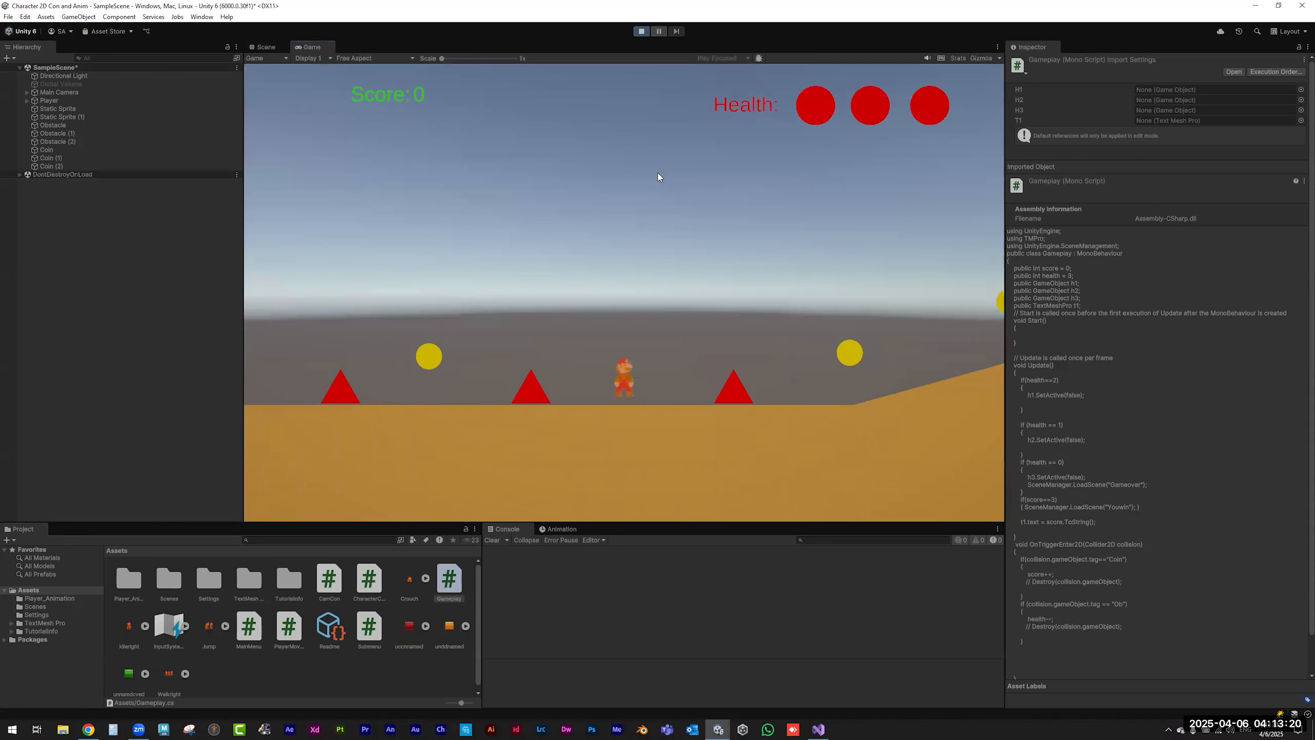
pyautogui.press('Right')
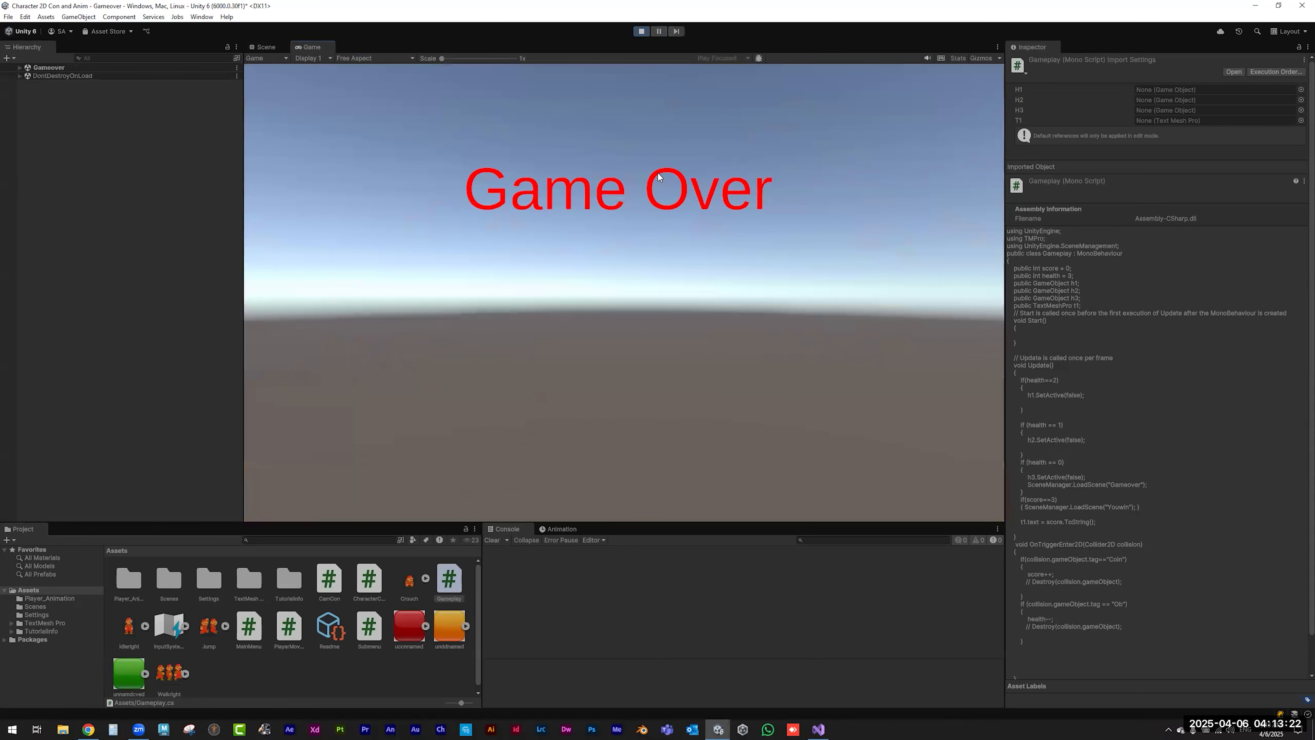
pyautogui.click(640, 32)
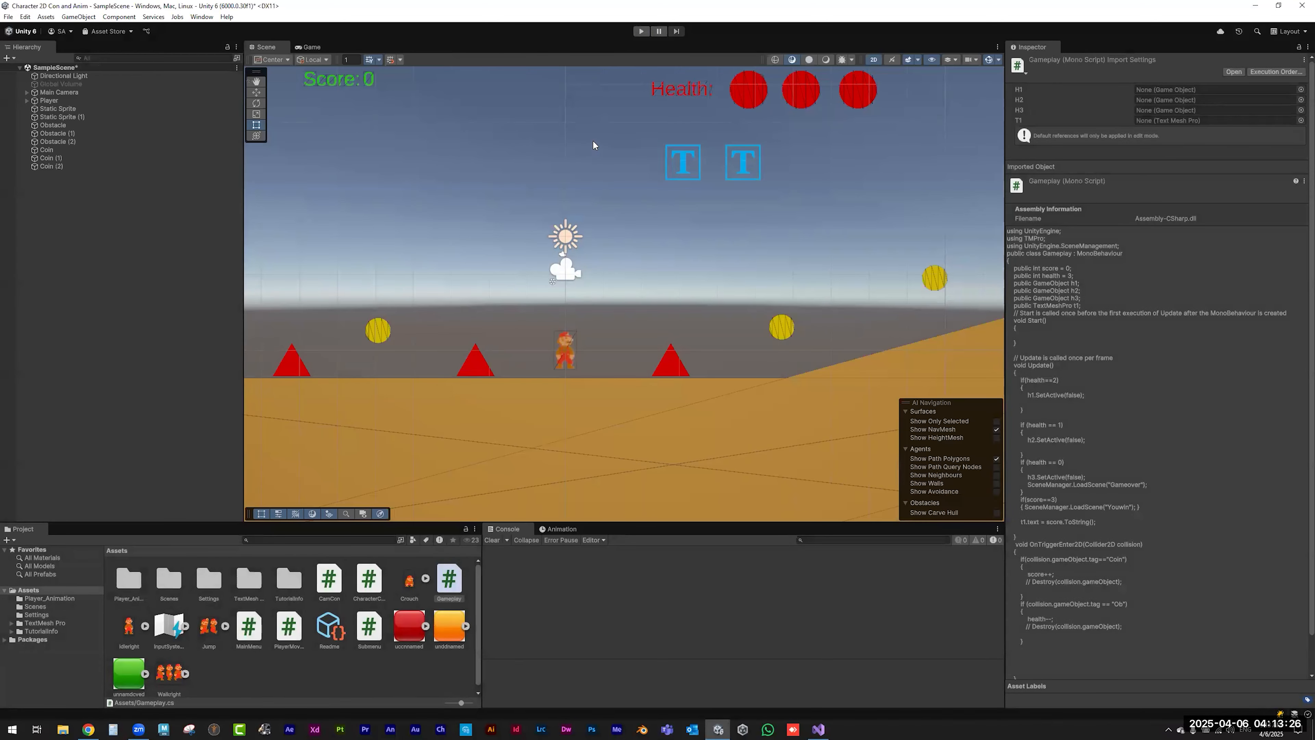
pyautogui.click(640, 31)
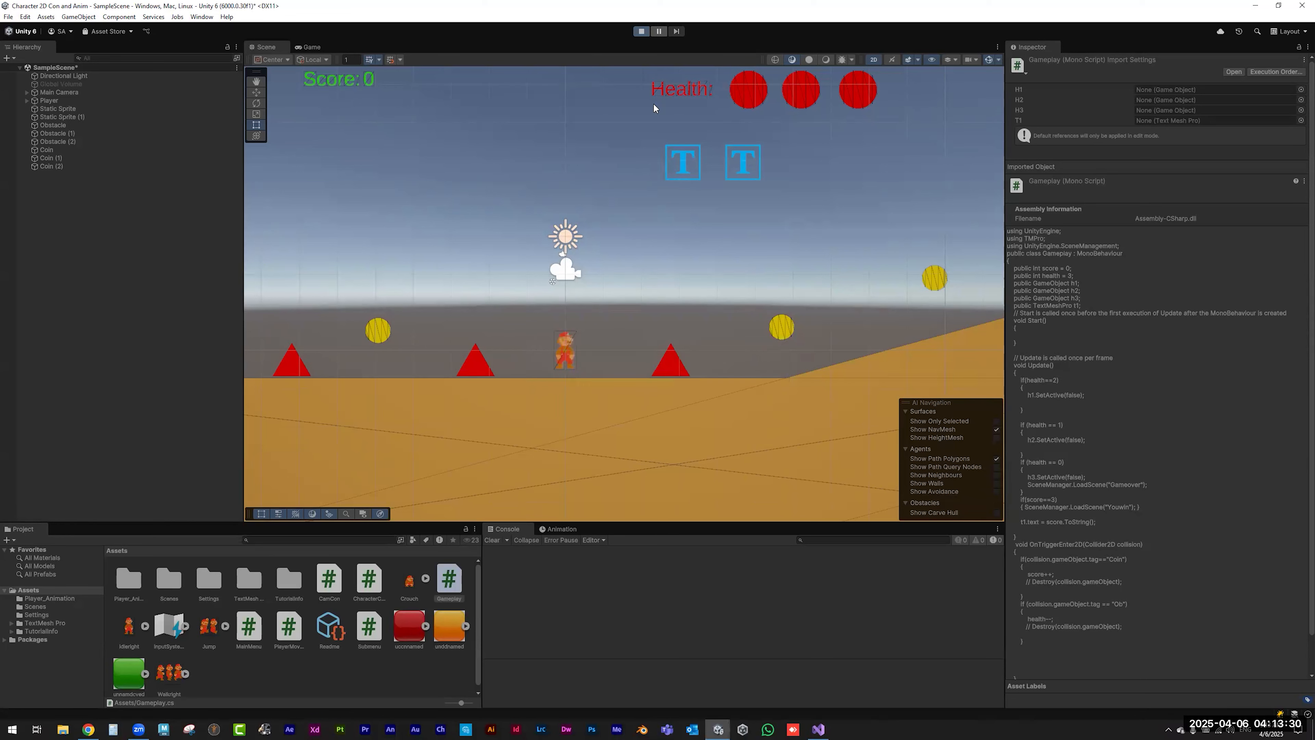
pyautogui.press('d')
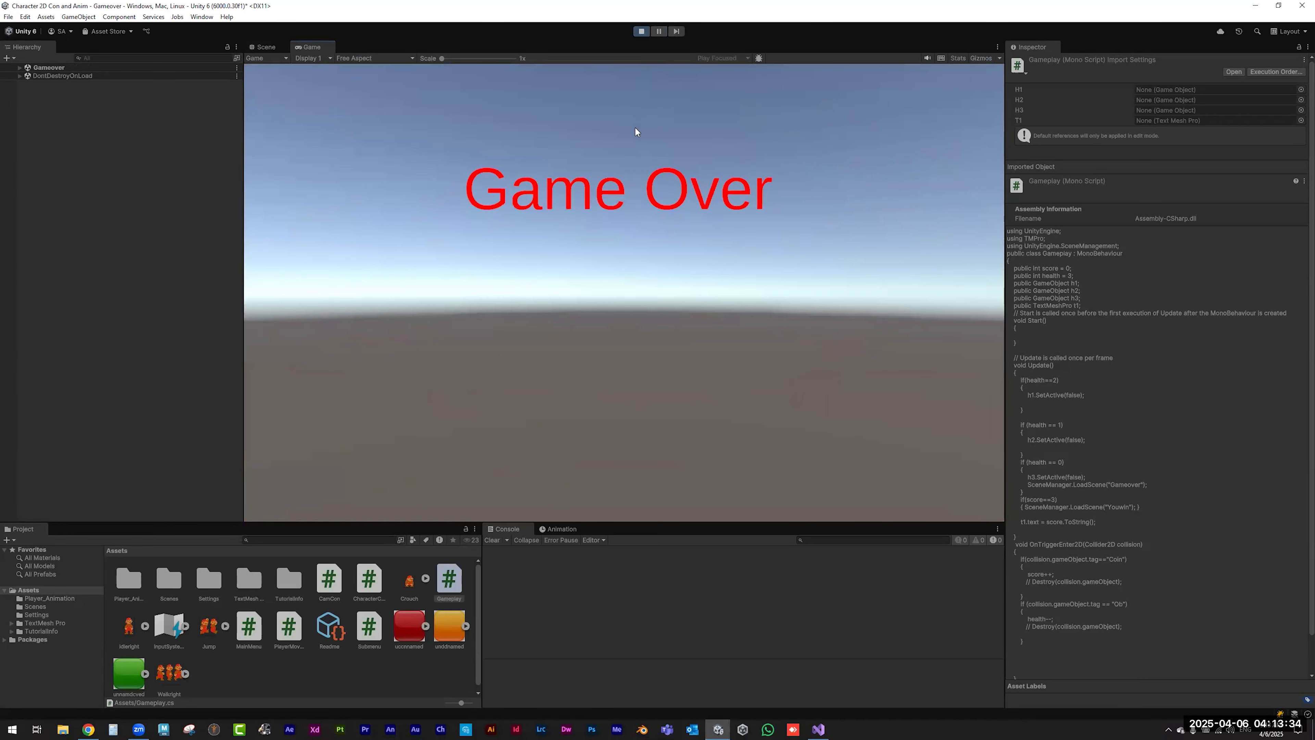
# - Restart the game, move and jump the character through the coins to test the score trigger, and stop play mode
pyautogui.click(636, 33)
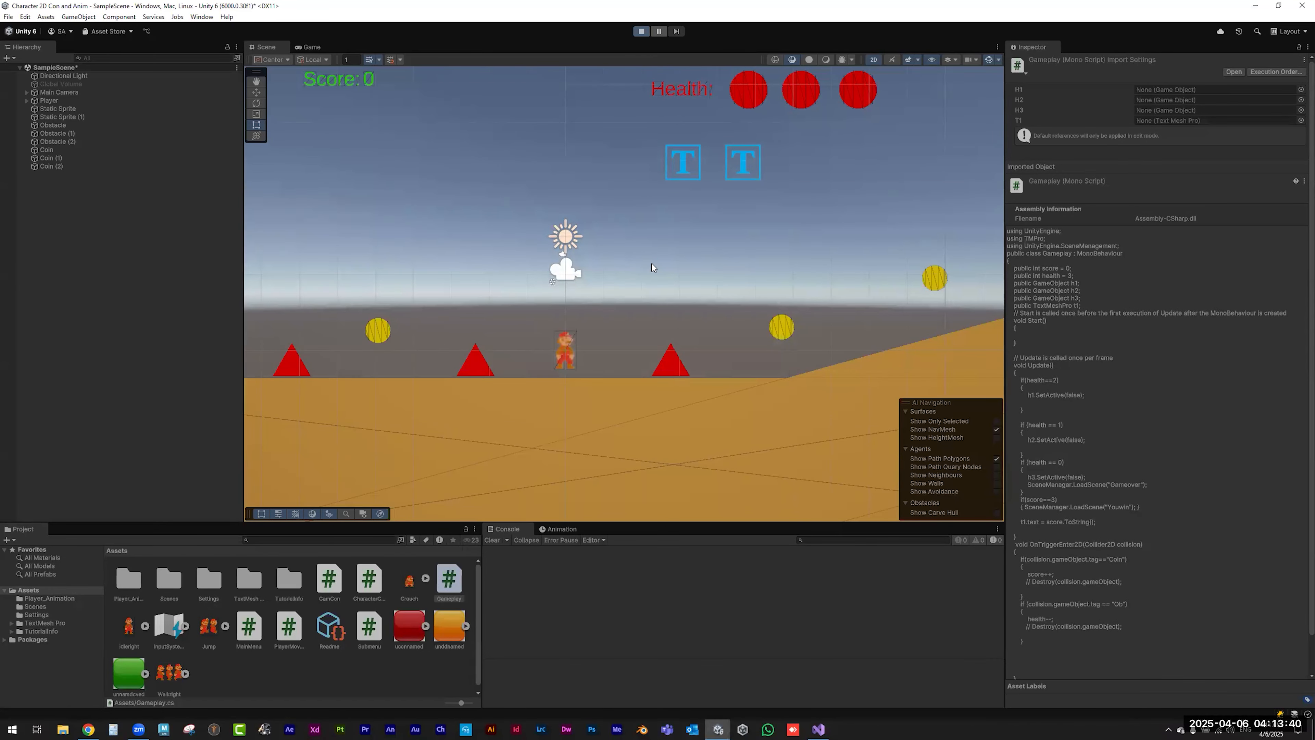
pyautogui.press('Right')
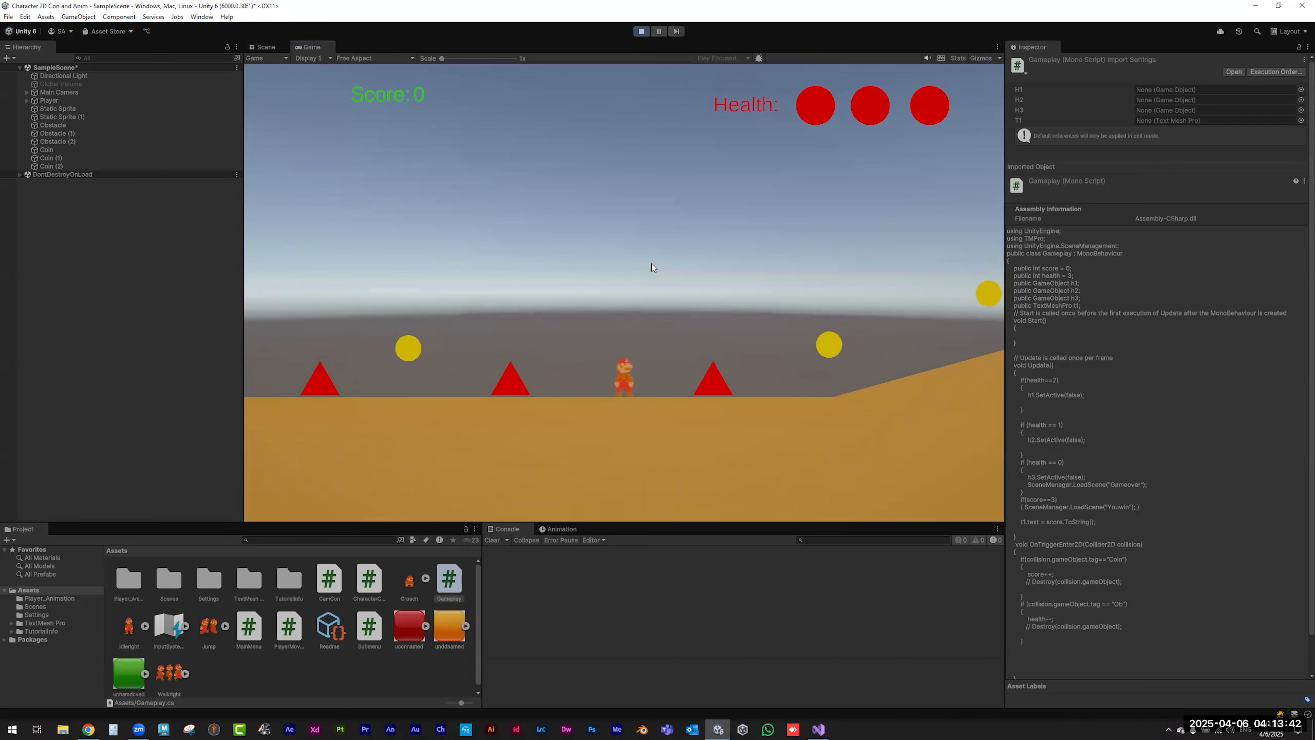
pyautogui.press('Right')
pyautogui.press('Left')
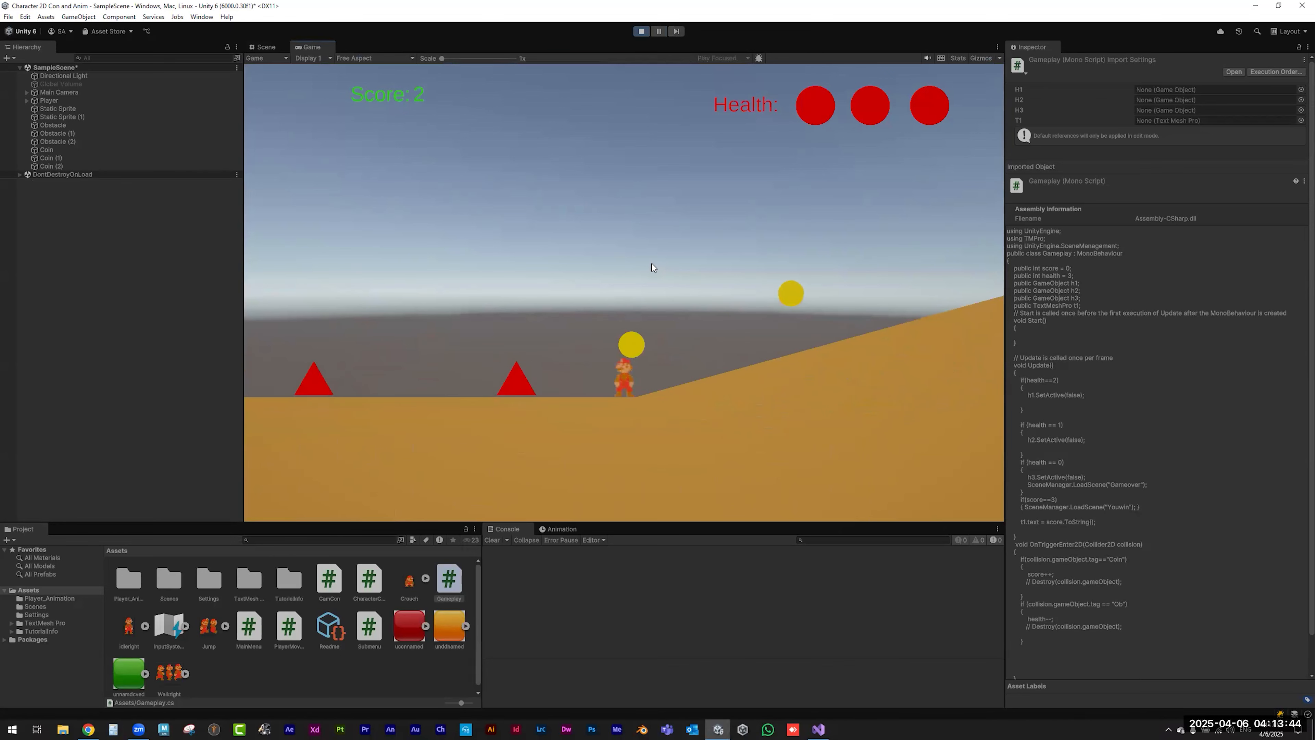
pyautogui.press('space')
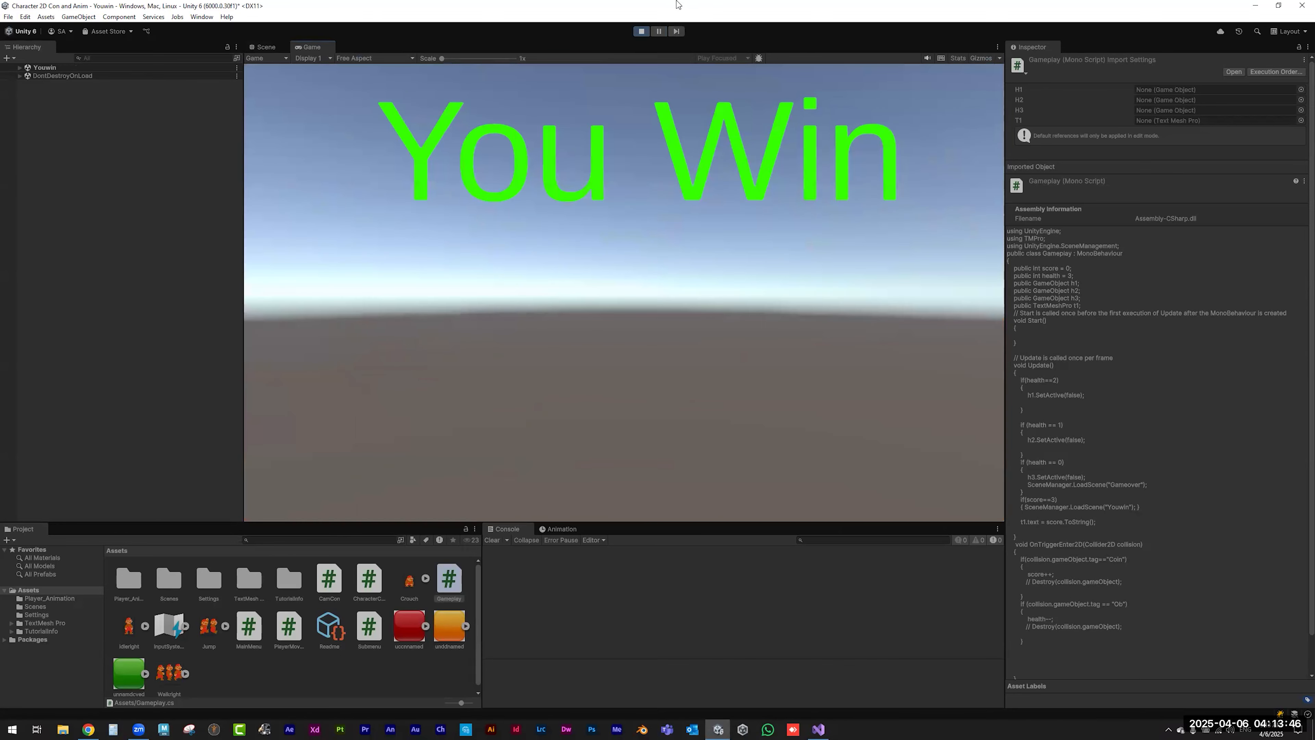
pyautogui.click(642, 30)
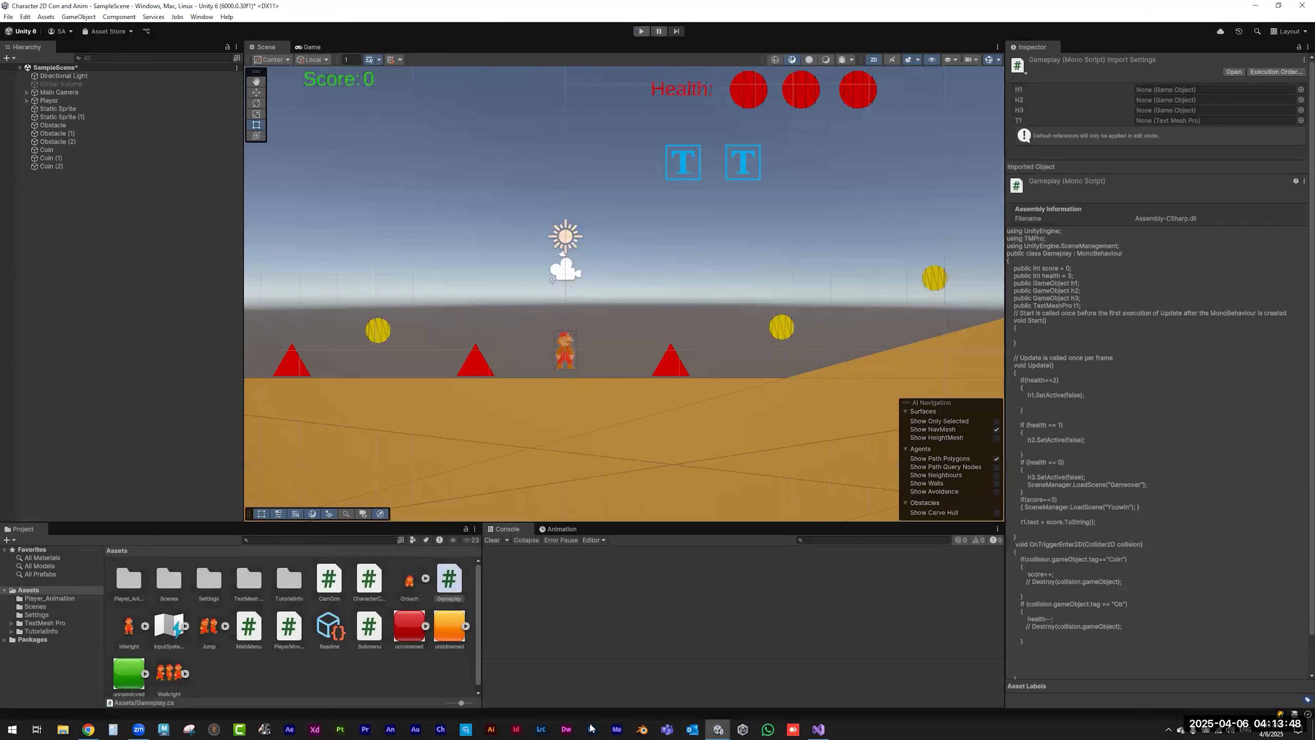
# - Switch to Visual Studio and uncomment Destroy(collision.gameObject) in the "Coin" block of OnTriggerEnter2D
pyautogui.click(818, 729)
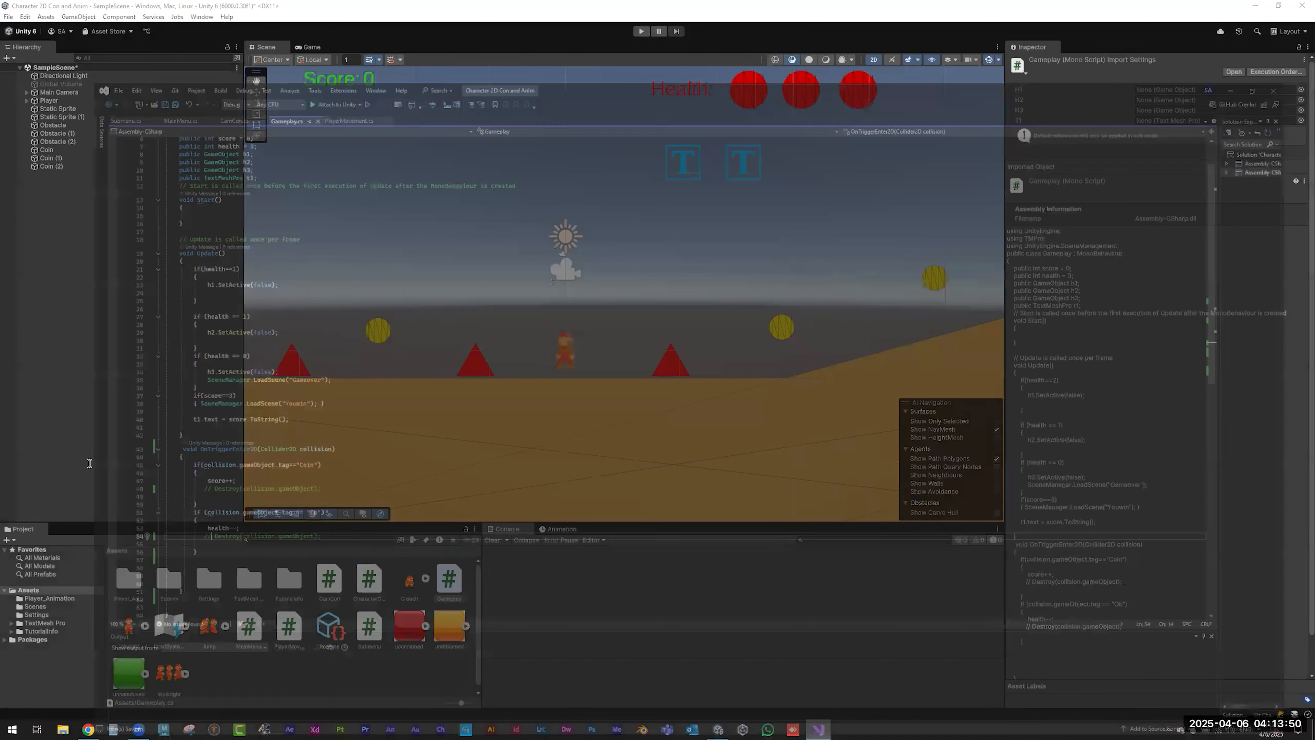
pyautogui.click(133, 451)
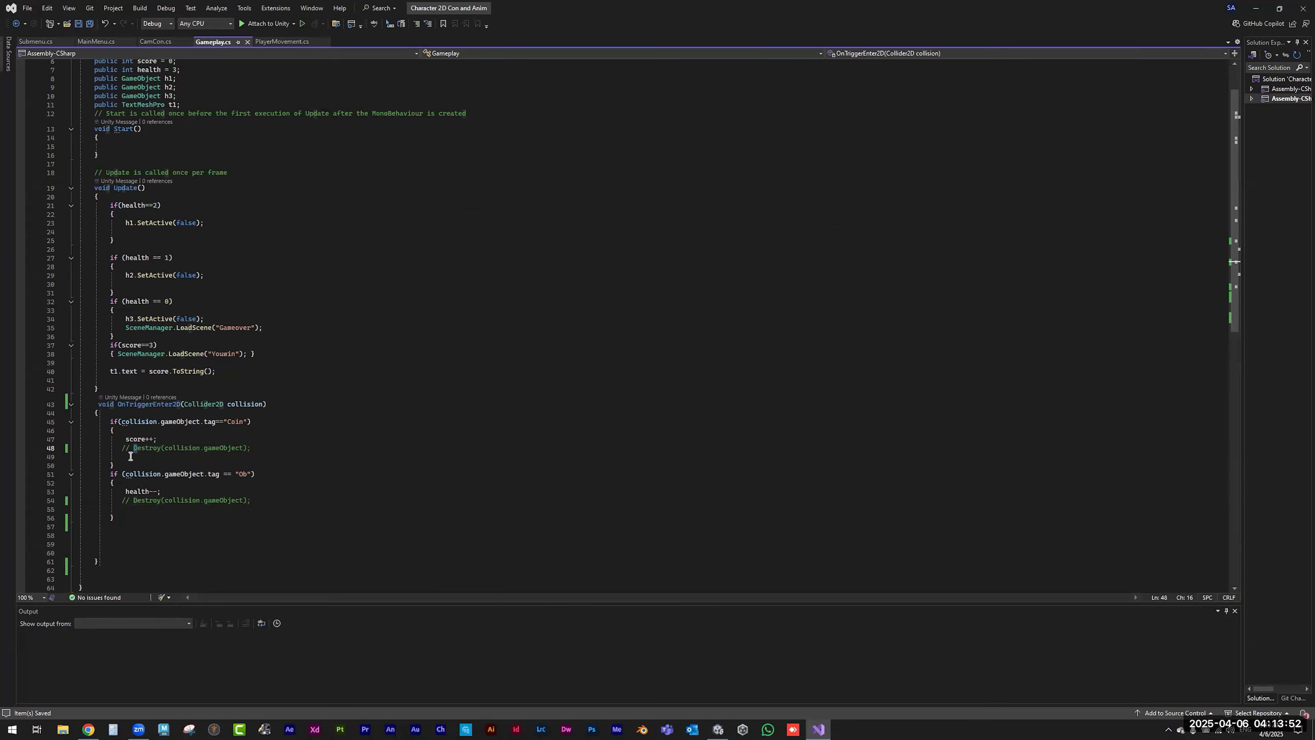
pyautogui.press('BackSpace')
pyautogui.press('BackSpace')
pyautogui.press('BackSpace')
pyautogui.click(127, 492)
pyautogui.press('Delete')
pyautogui.press('Delete')
pyautogui.write('he')
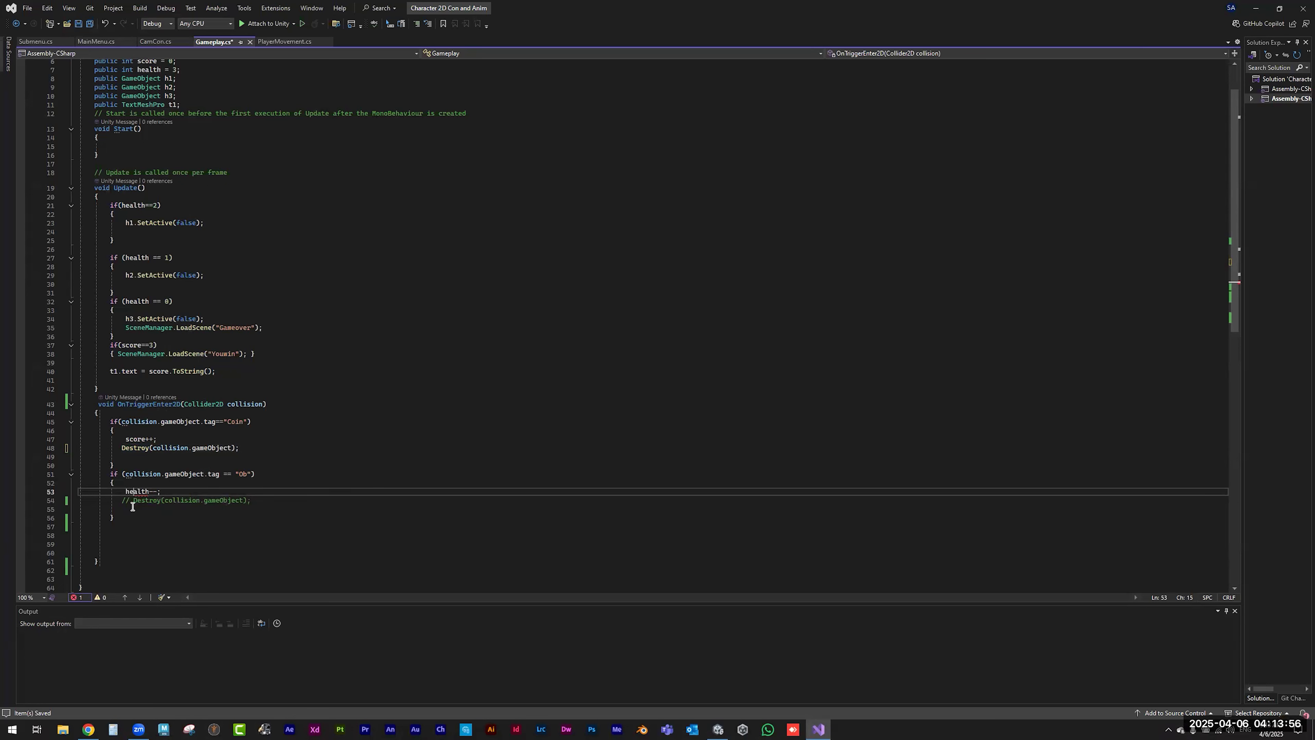
# - Uncomment Destroy(collision.gameObject) in the "Ob" block, save the Gameplay script and return to Unity
pyautogui.click(134, 501)
pyautogui.press('BackSpace')
pyautogui.press('BackSpace')
pyautogui.press('BackSpace')
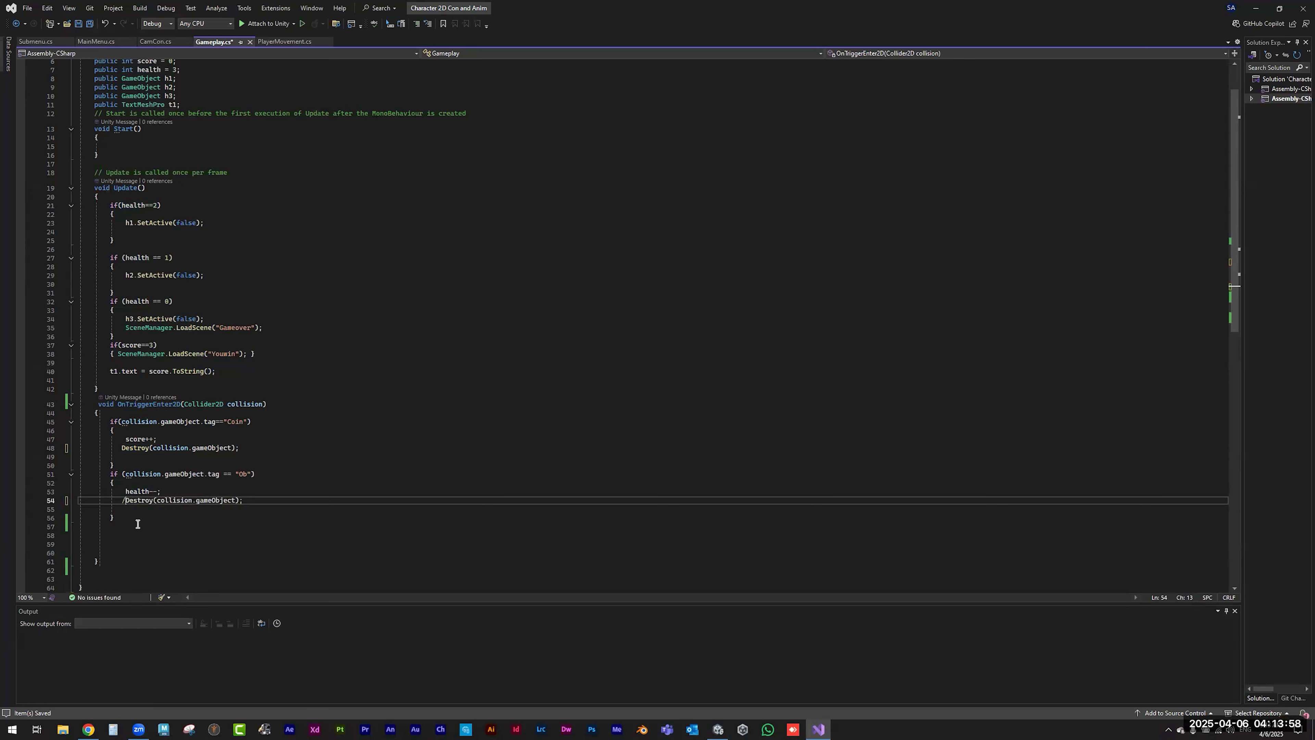
pyautogui.hotkey('ctrl', 's')
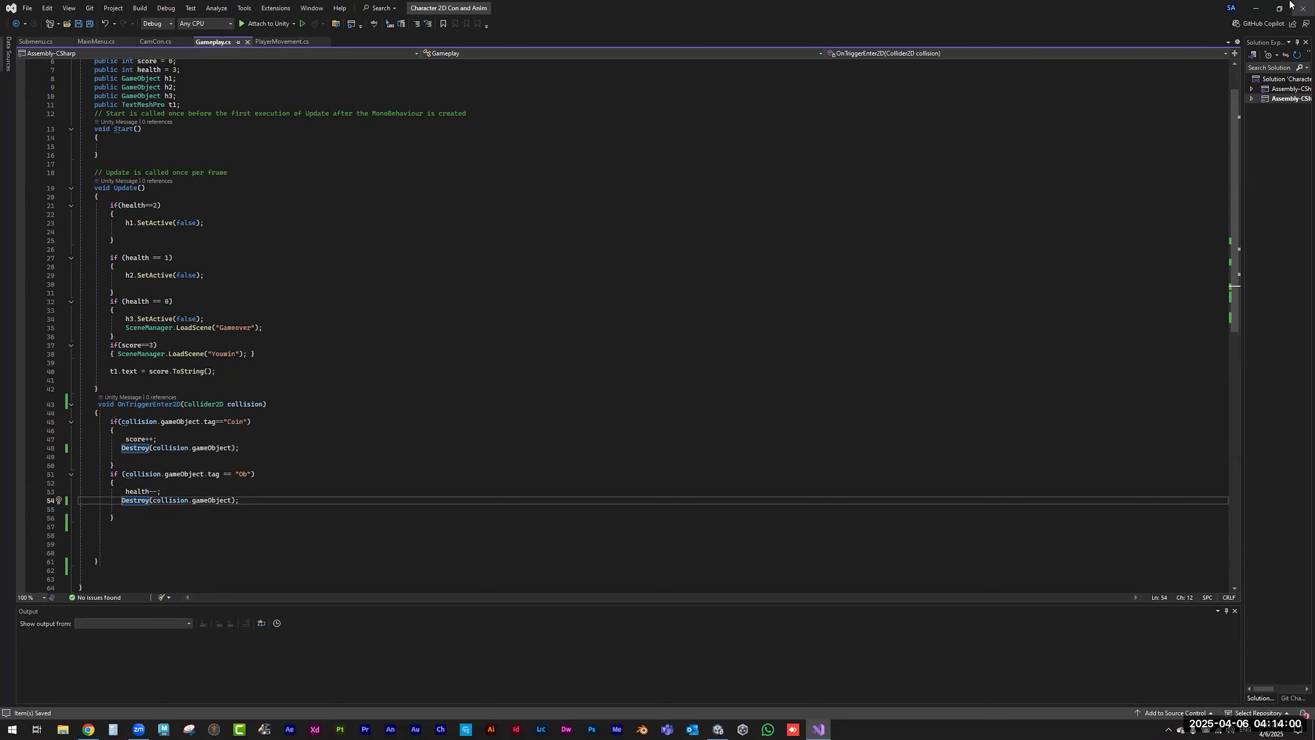
pyautogui.click(1256, 8)
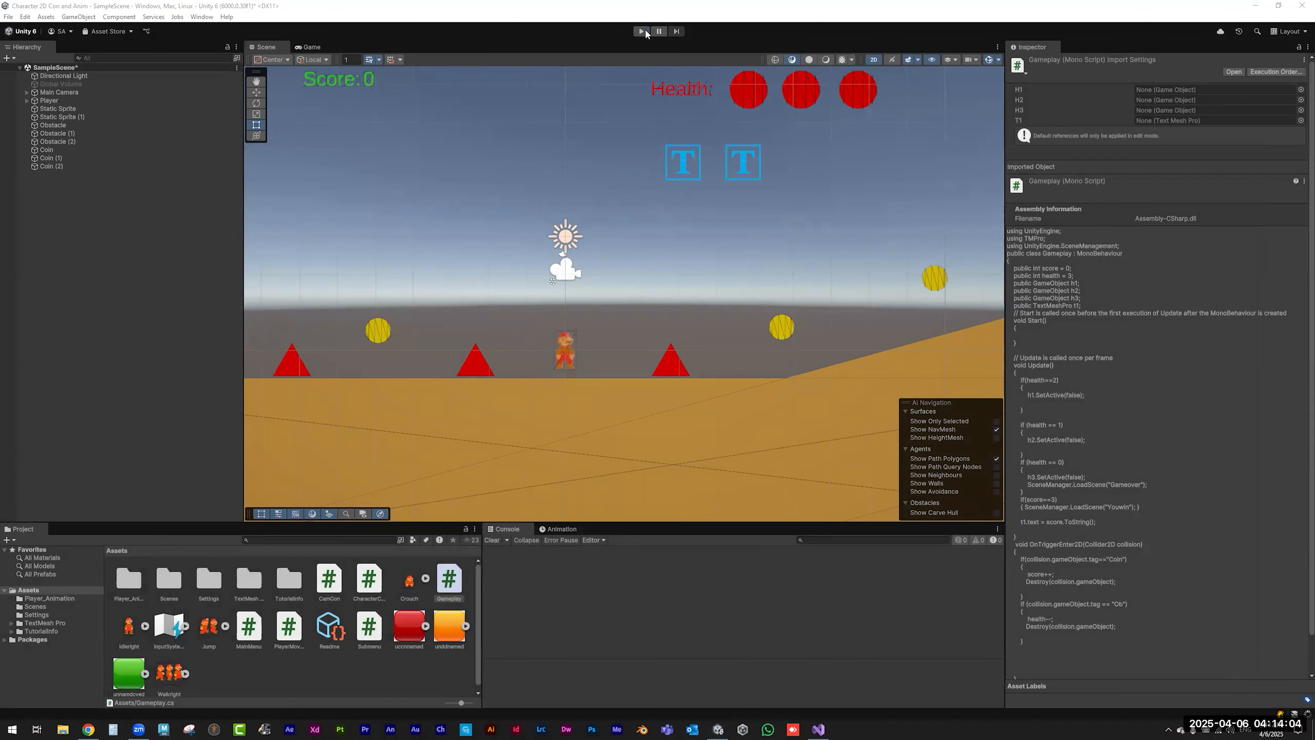
# - Playtest the game, moving the character through coins and obstacles to check that they are destroyed, and stop play mode
pyautogui.click(642, 32)
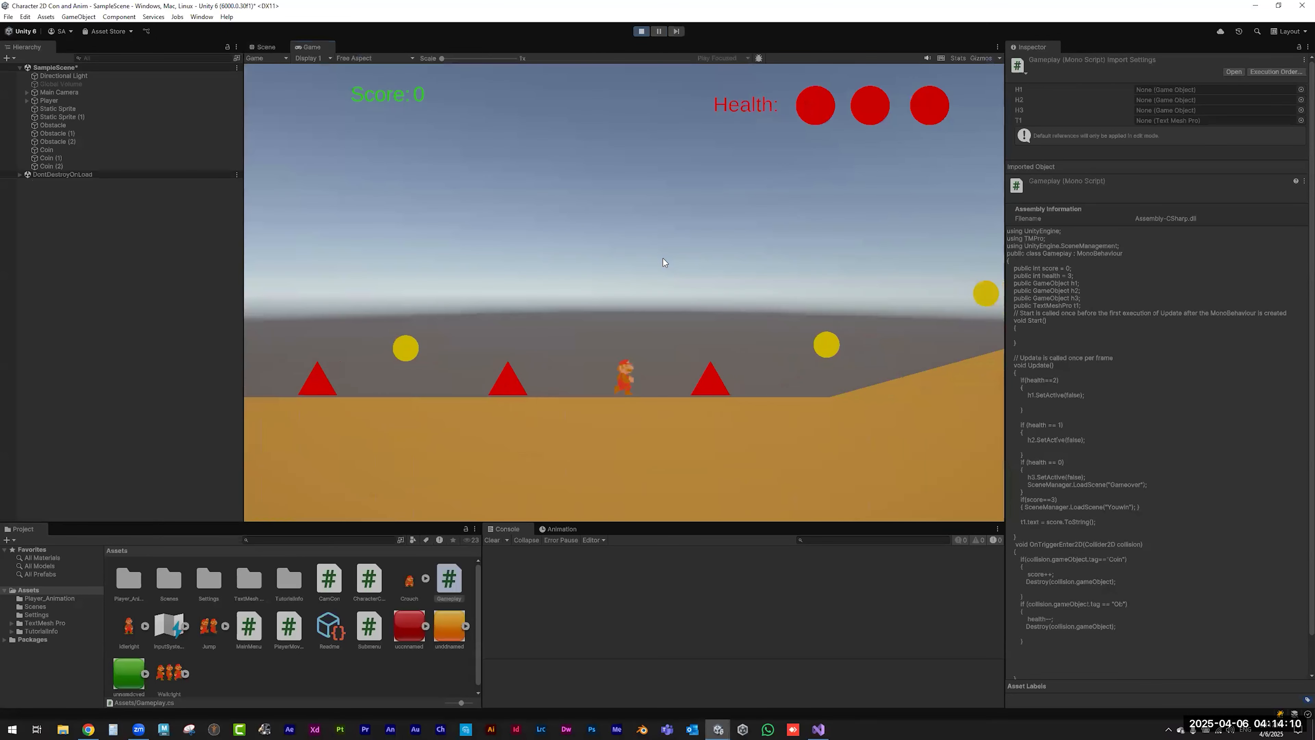
pyautogui.press('Right')
pyautogui.press('Right')
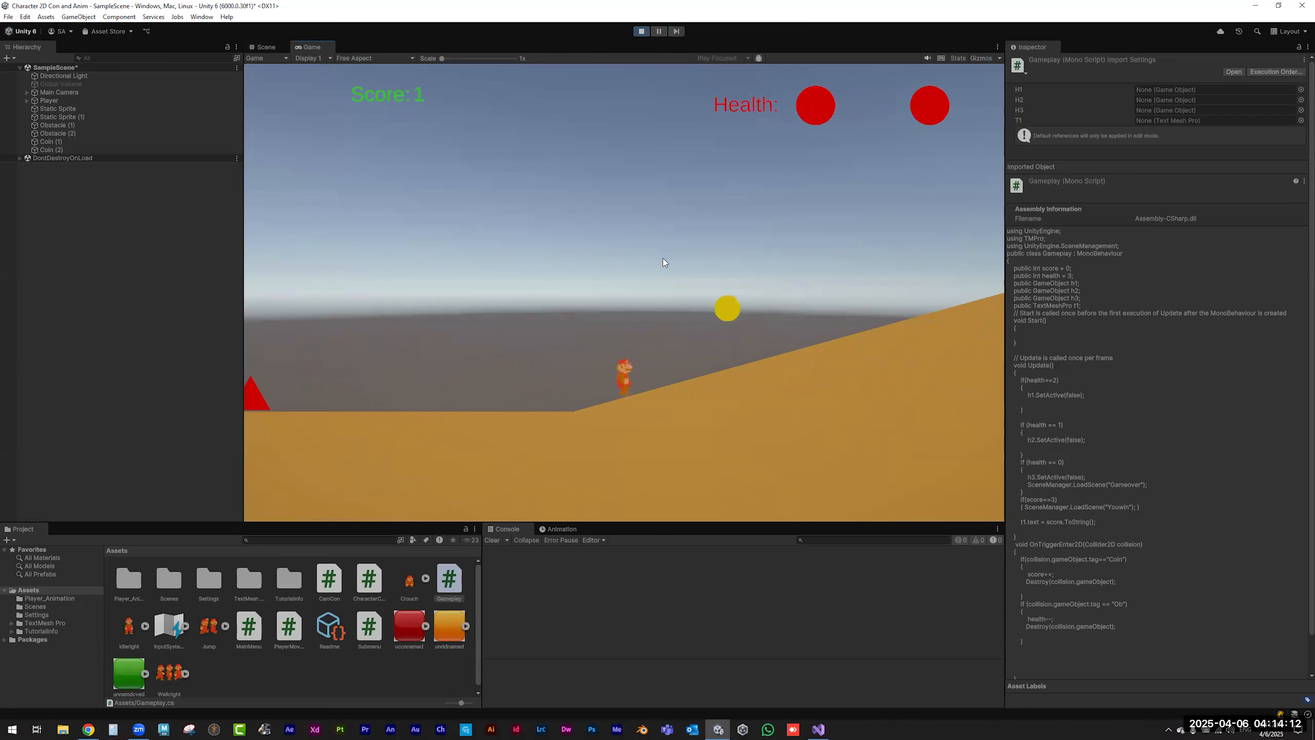
pyautogui.press('Right')
pyautogui.press('Left')
pyautogui.press('Left')
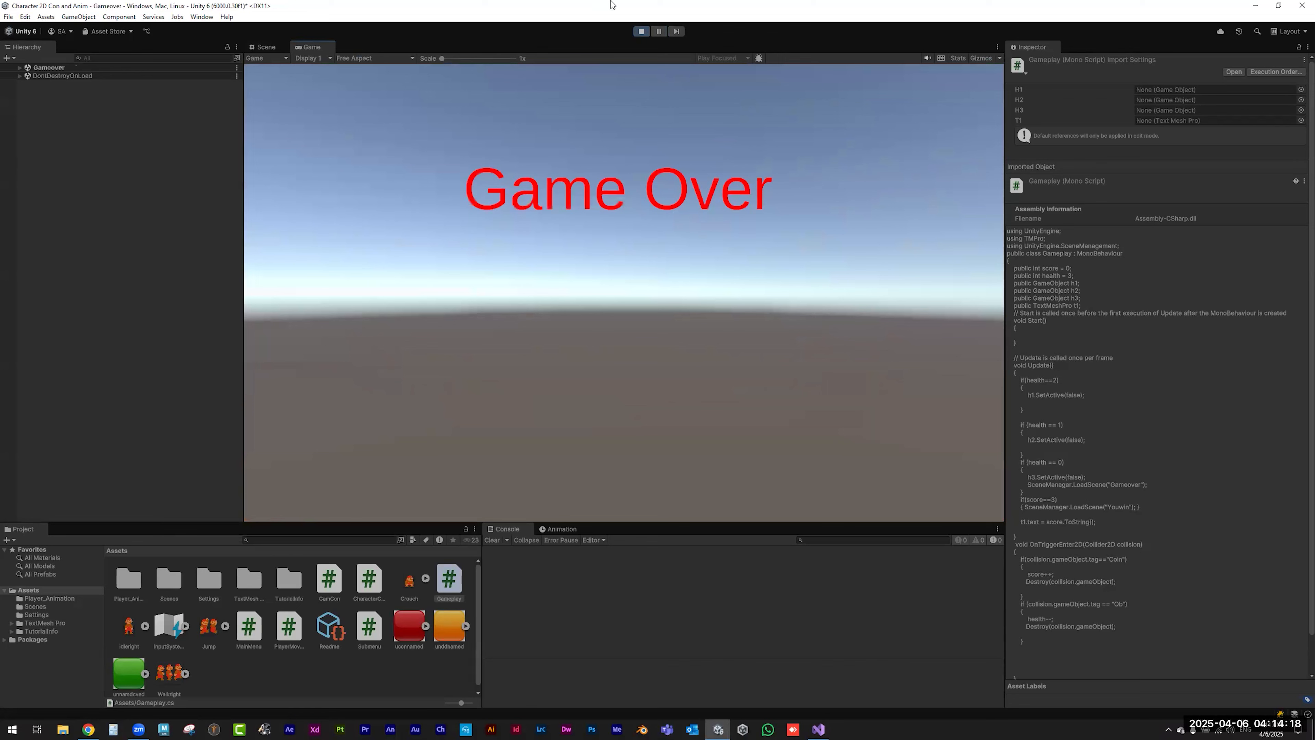
pyautogui.hotkey('ctrl', 'p')
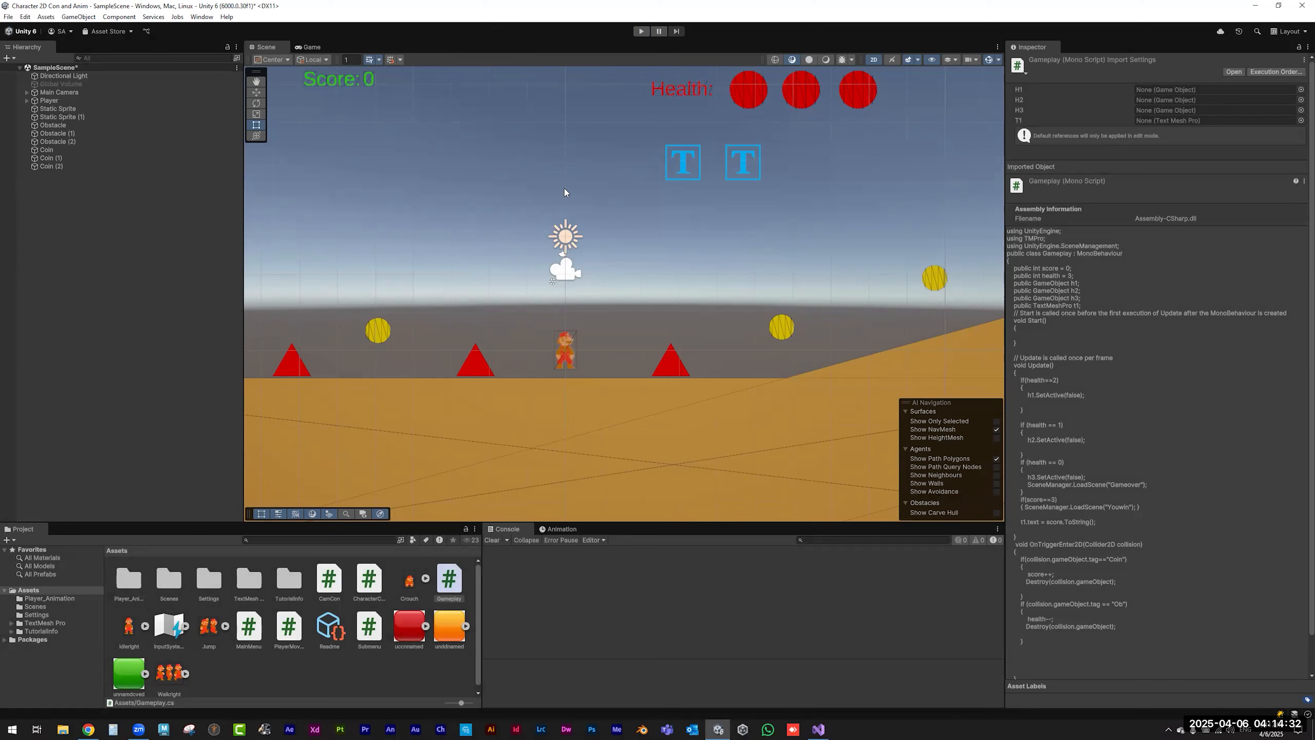
# - Import Hover.wav, Click.wav and Bright Children Background.mp3 from the Char folder into the project's Assets
pyautogui.rightClick(288, 673)
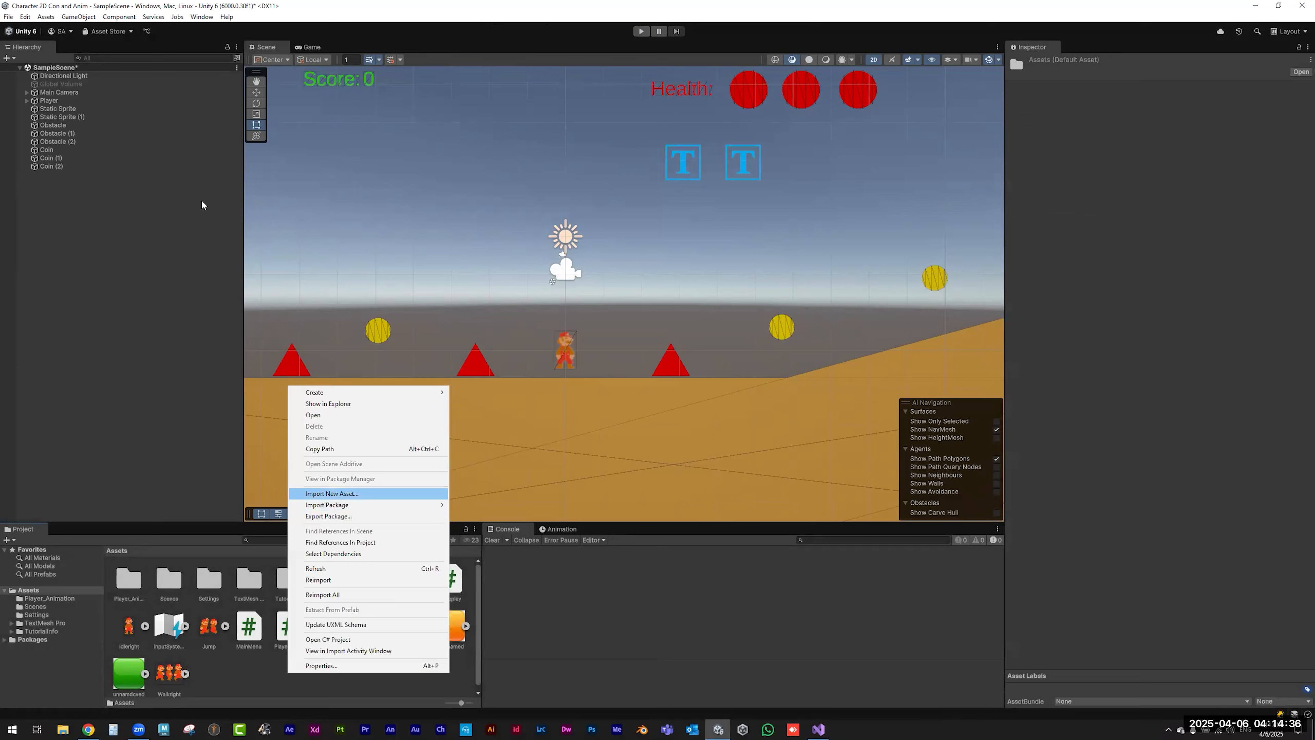
pyautogui.click(338, 495)
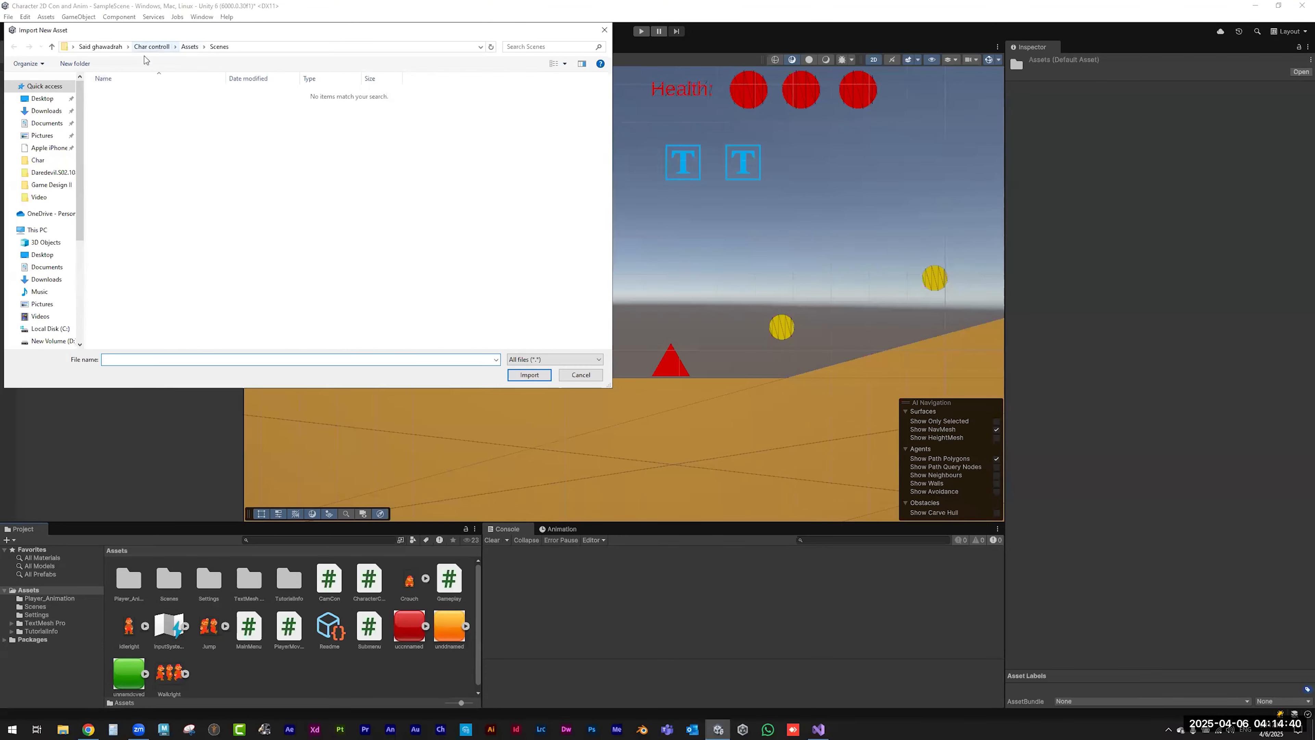
pyautogui.click(38, 160)
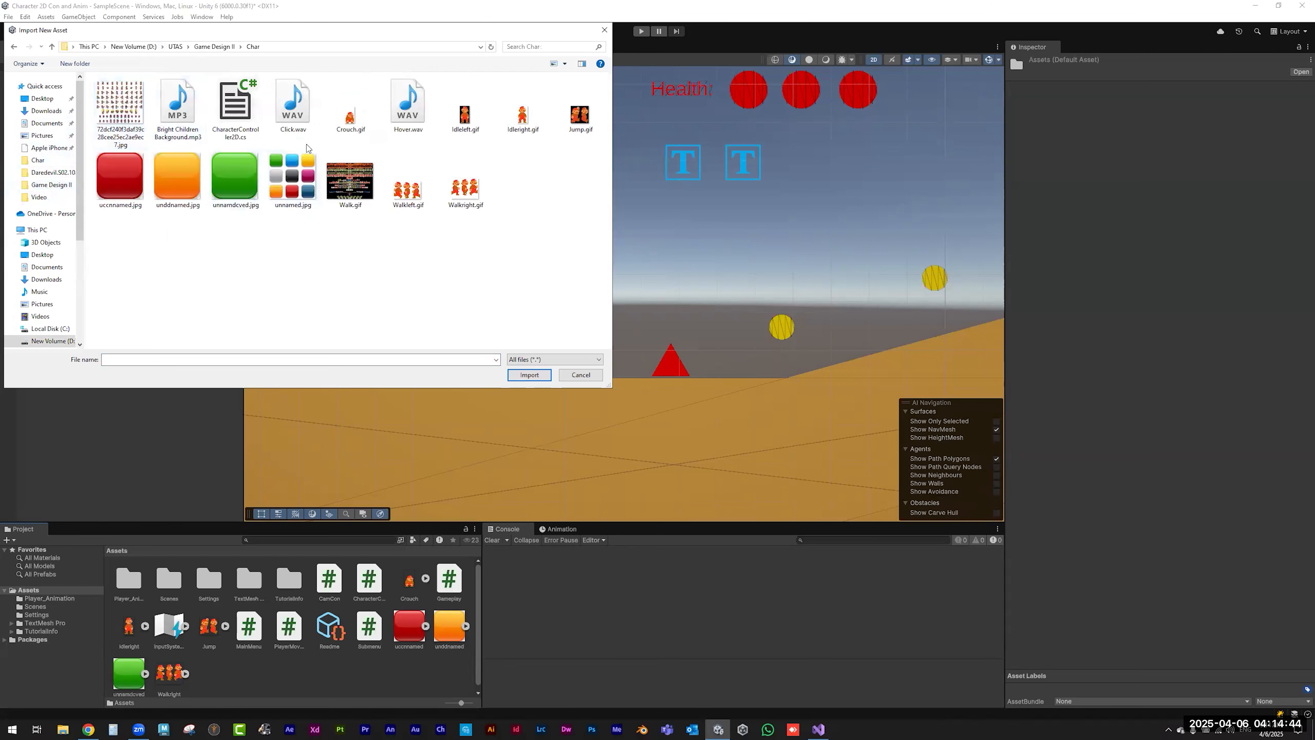
pyautogui.click(407, 106)
pyautogui.keyDown('ctrl'); pyautogui.click(294, 106); pyautogui.keyUp('ctrl')
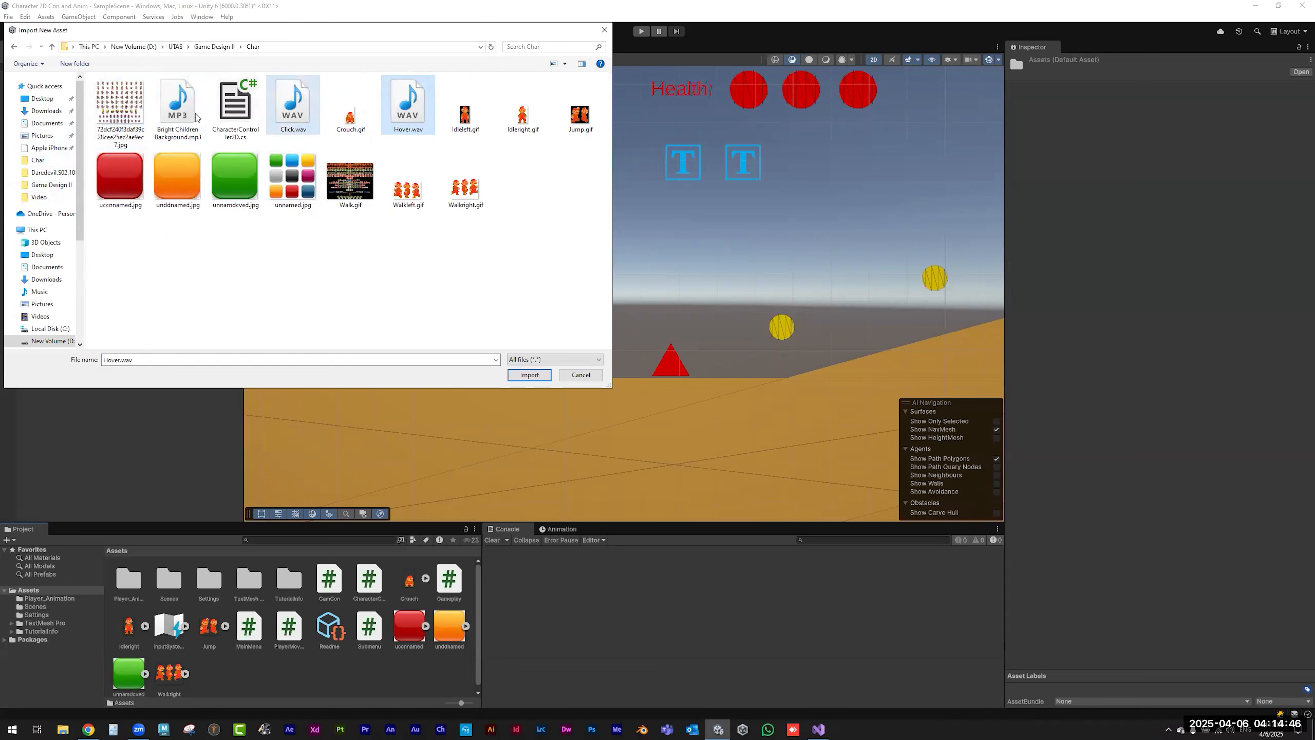
pyautogui.keyDown('ctrl'); pyautogui.click(178, 106); pyautogui.keyUp('ctrl')
pyautogui.click(529, 374)
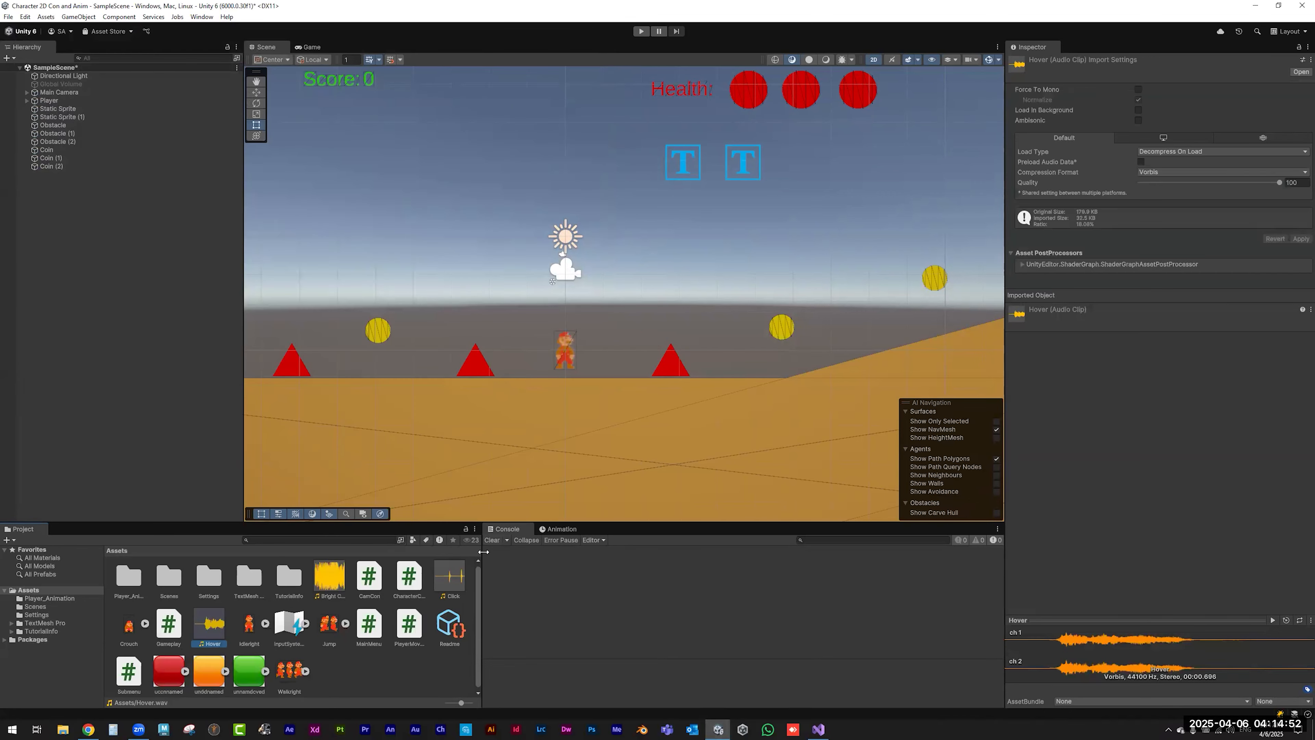
# - Add the Bright Children Background audio clip to the Main Camera as an Audio Source
pyautogui.click(73, 91)
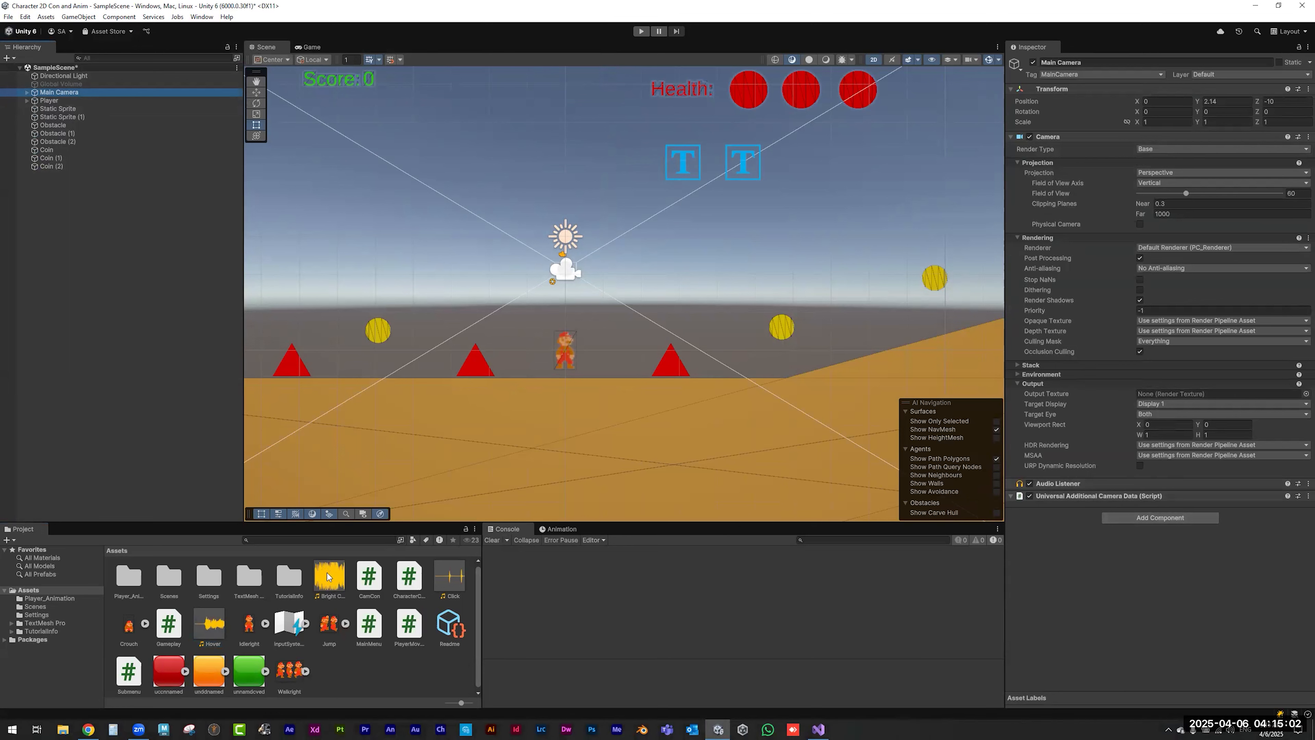
pyautogui.moveTo(327, 577); pyautogui.dragTo(1193, 549)
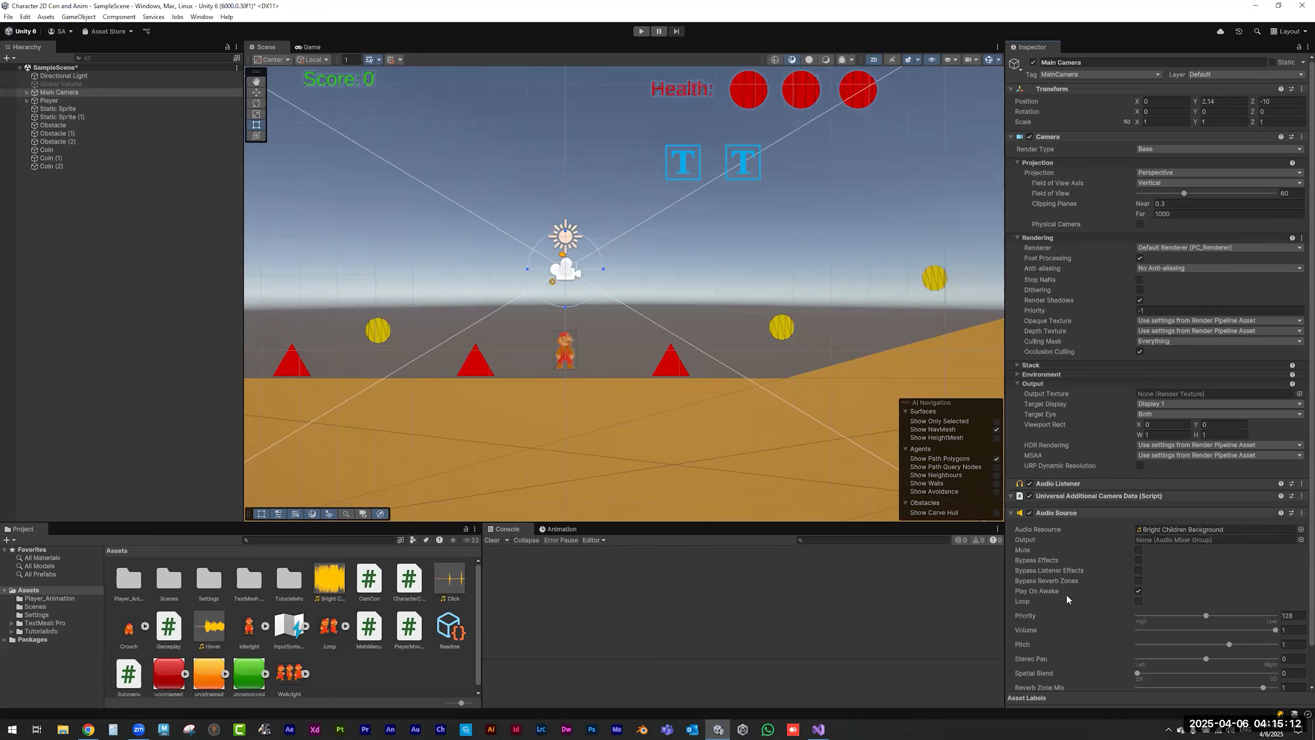
# - Review the Main Camera's Audio Source options, including 3D Sound Settings, and run the game to test the background music
pyautogui.scroll(-2, 1094, 581)
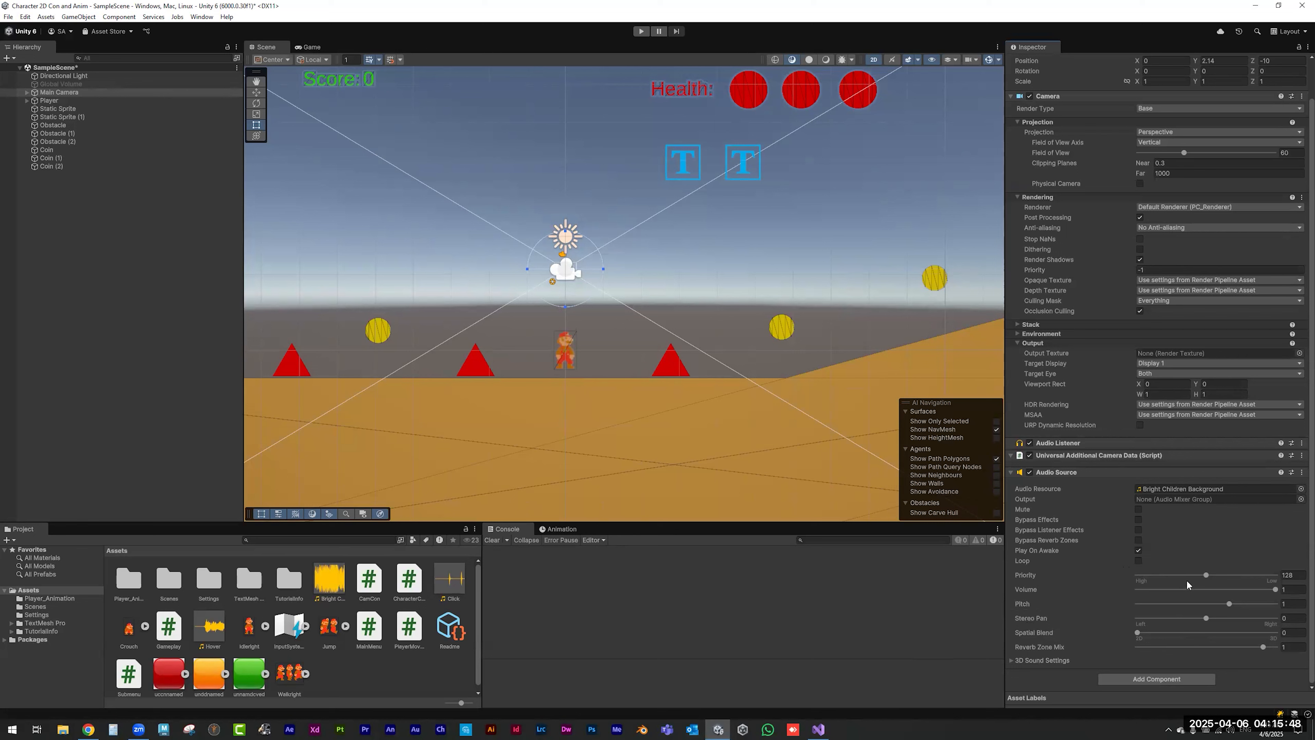
pyautogui.click(1080, 602)
pyautogui.click(1011, 659)
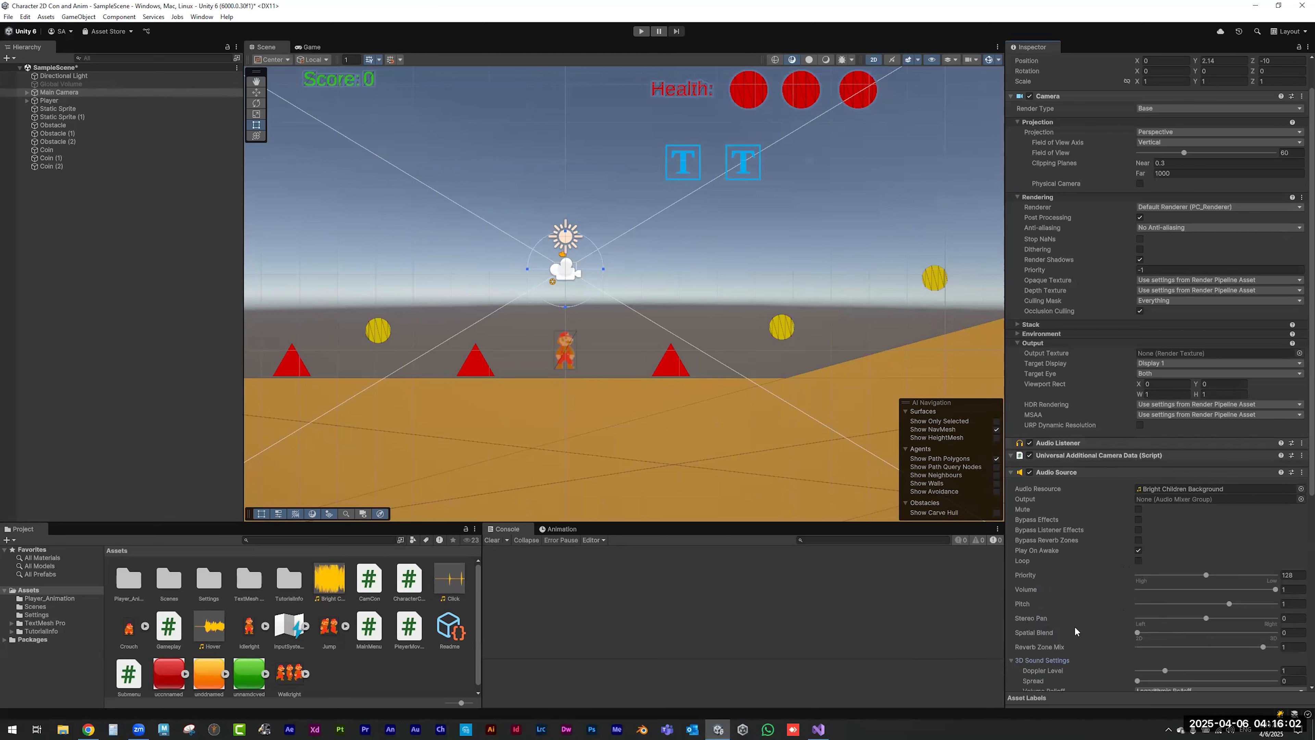
pyautogui.scroll(-3, 1075, 625)
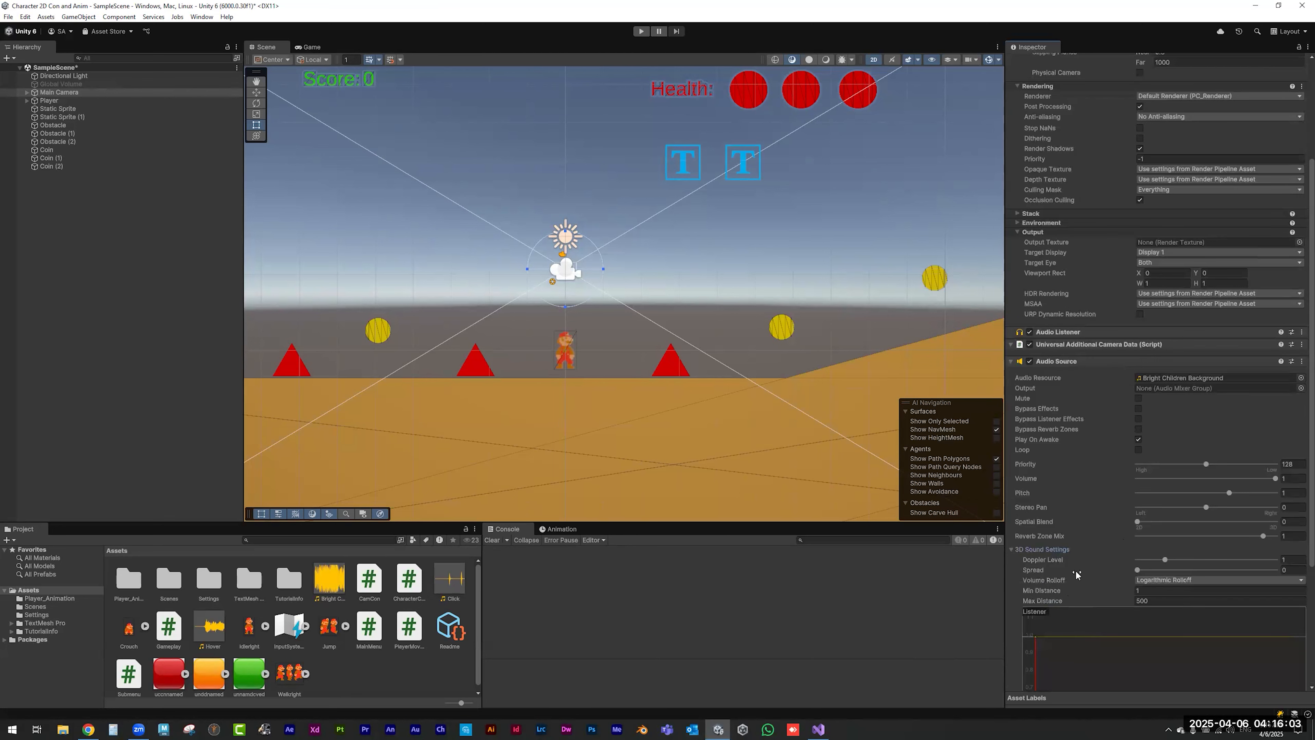
pyautogui.click(1012, 549)
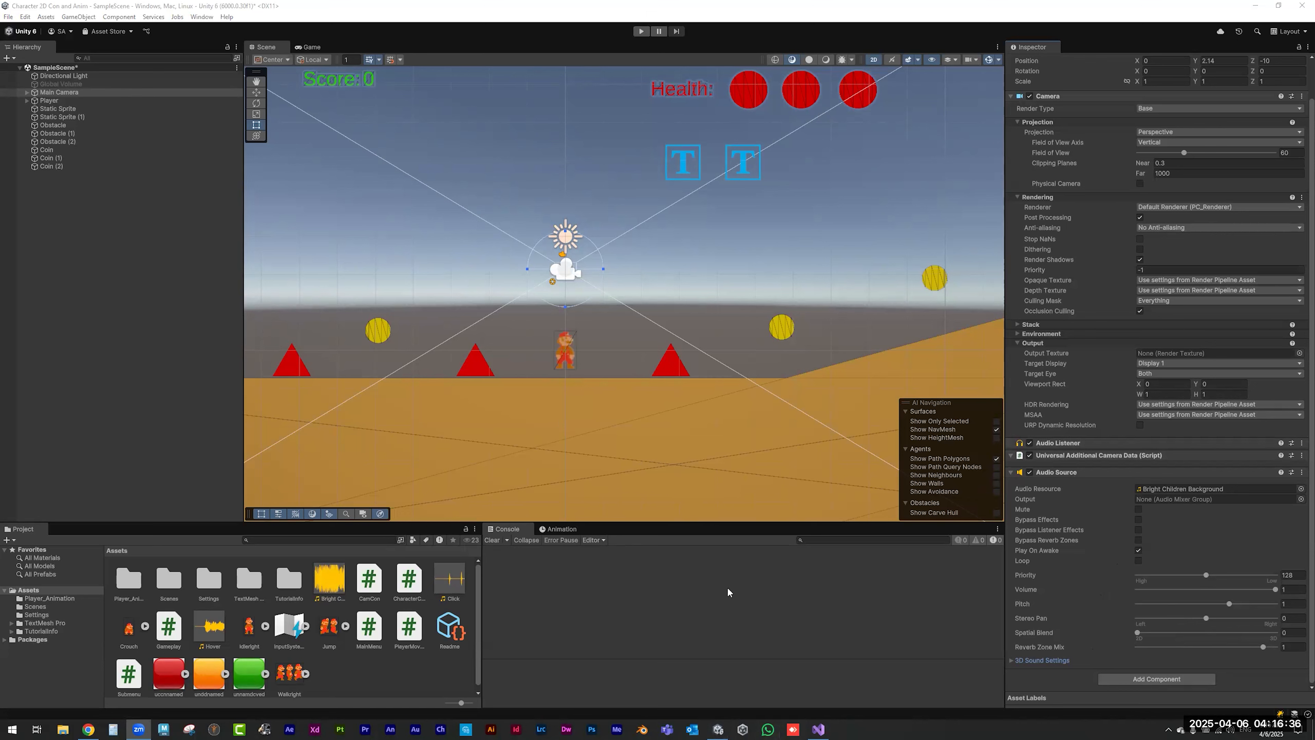
pyautogui.click(640, 30)
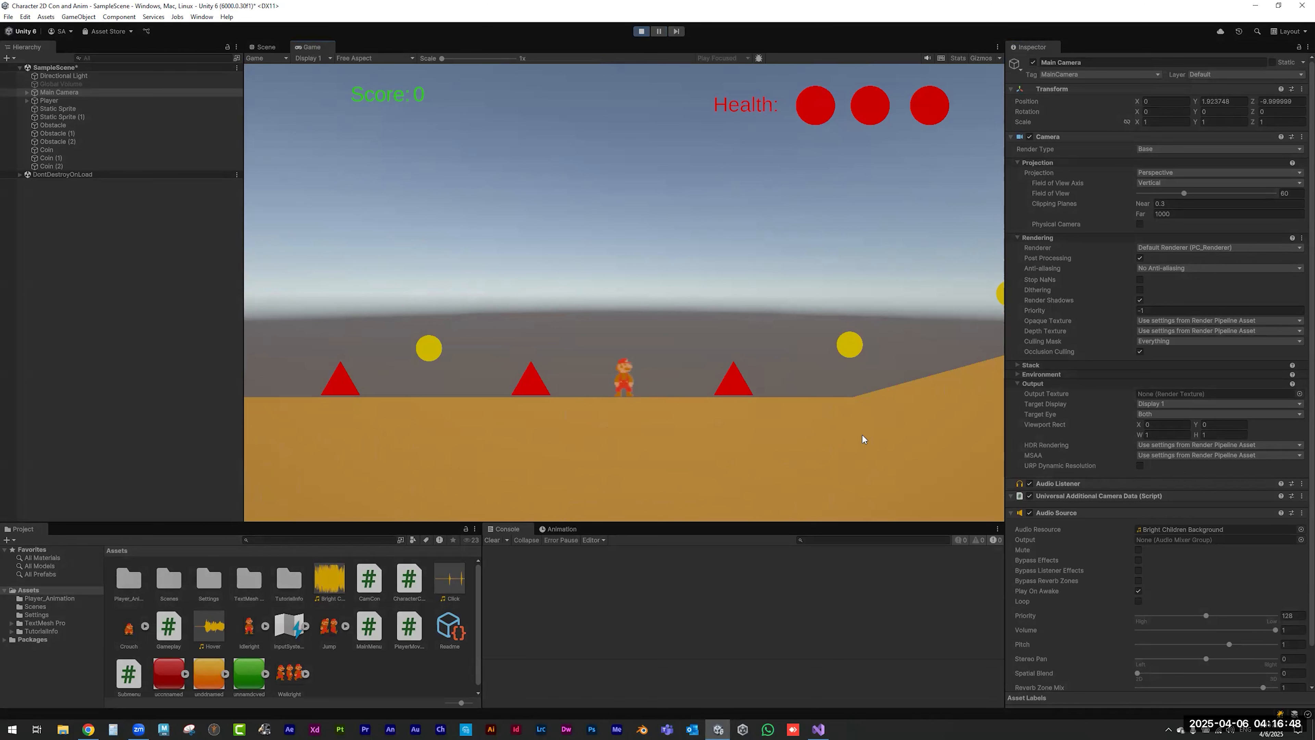
# - Switch the computer's playback device to the Galaxy Buds Live headset and run the game again to test the background music
pyautogui.click(640, 32)
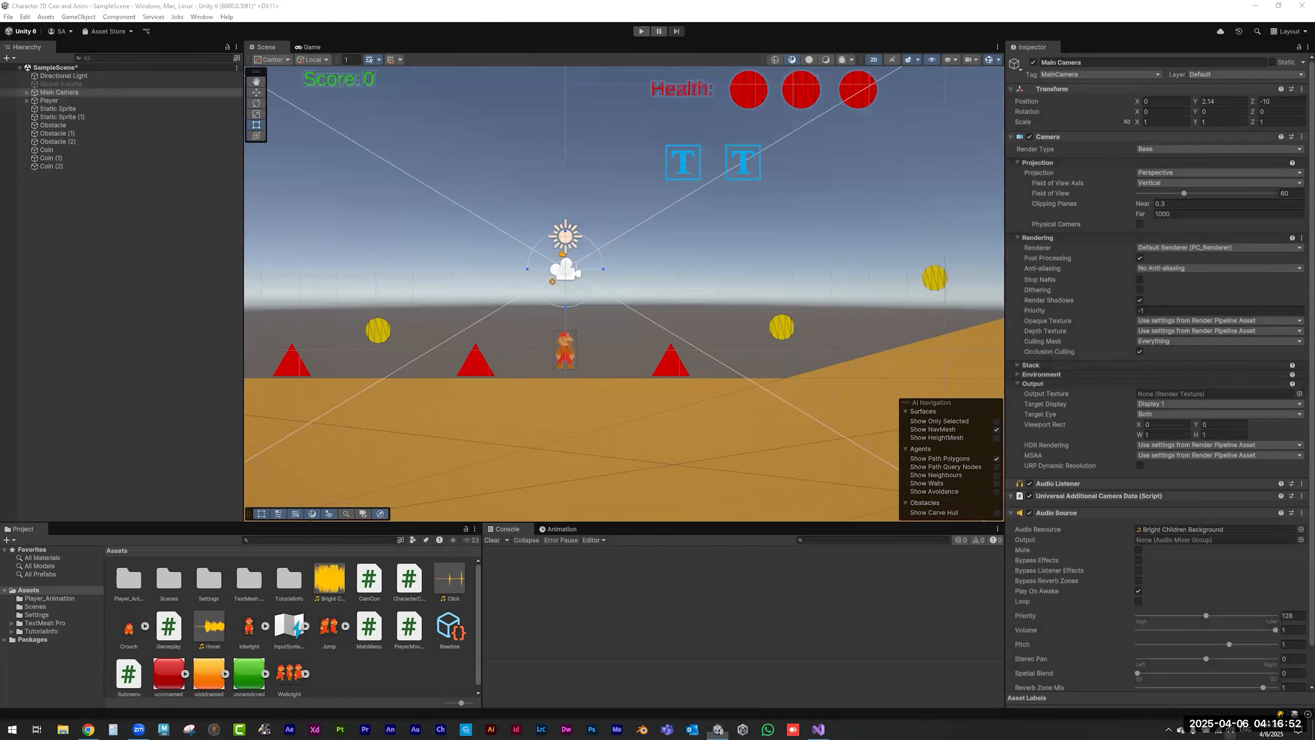
pyautogui.click(1230, 730)
pyautogui.moveTo(1259, 707); pyautogui.dragTo(1257, 706)
pyautogui.click(1255, 679)
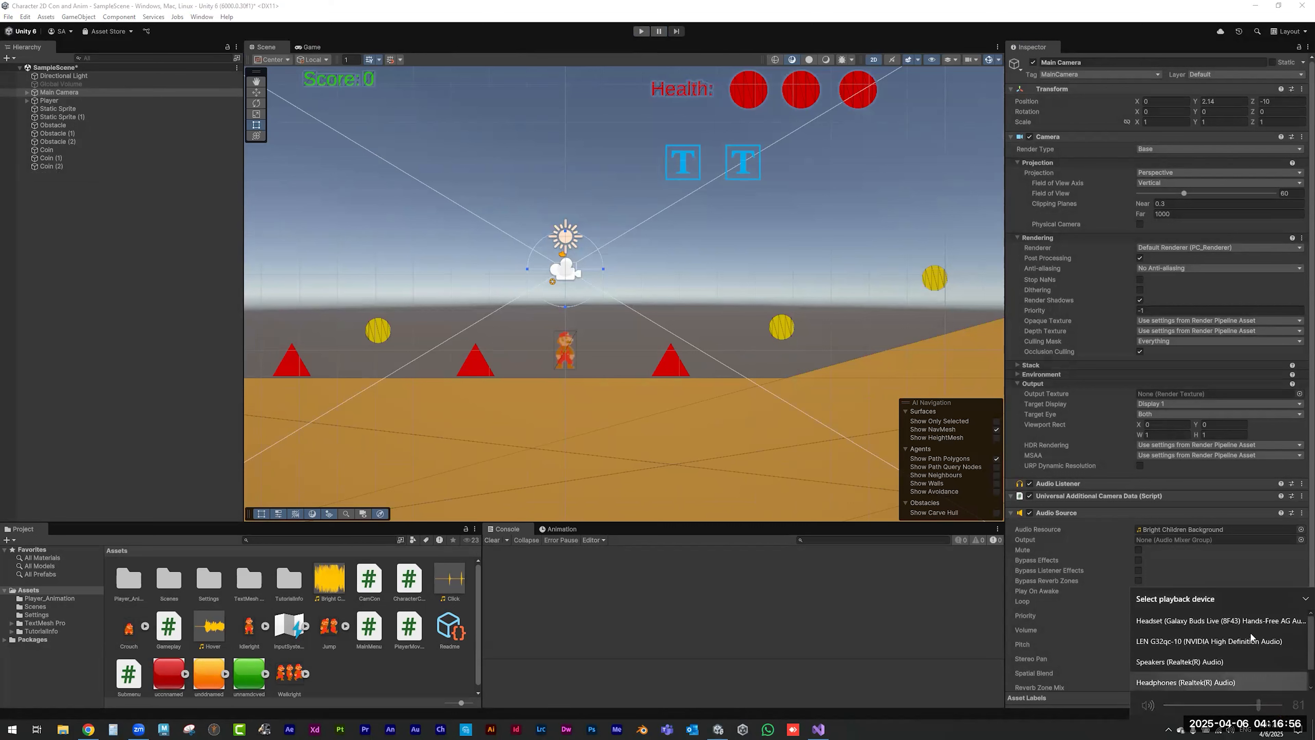
pyautogui.click(1249, 622)
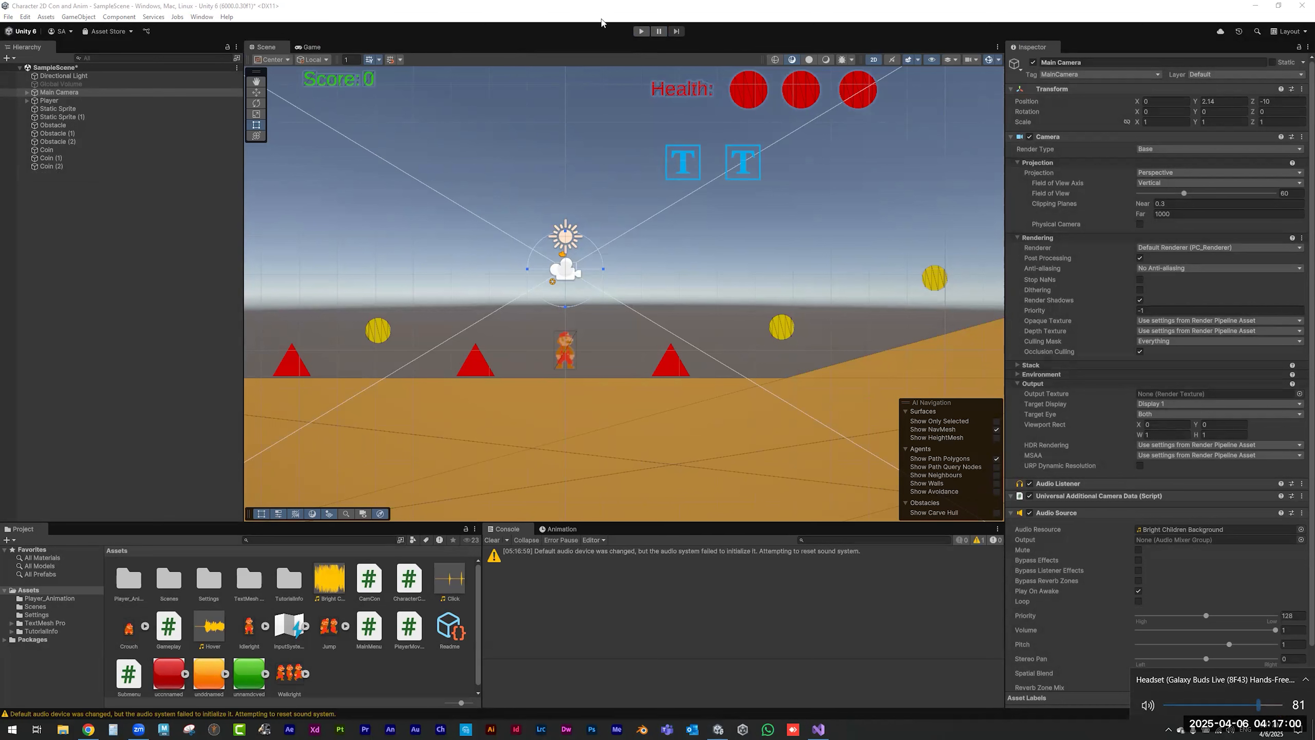
pyautogui.click(640, 31)
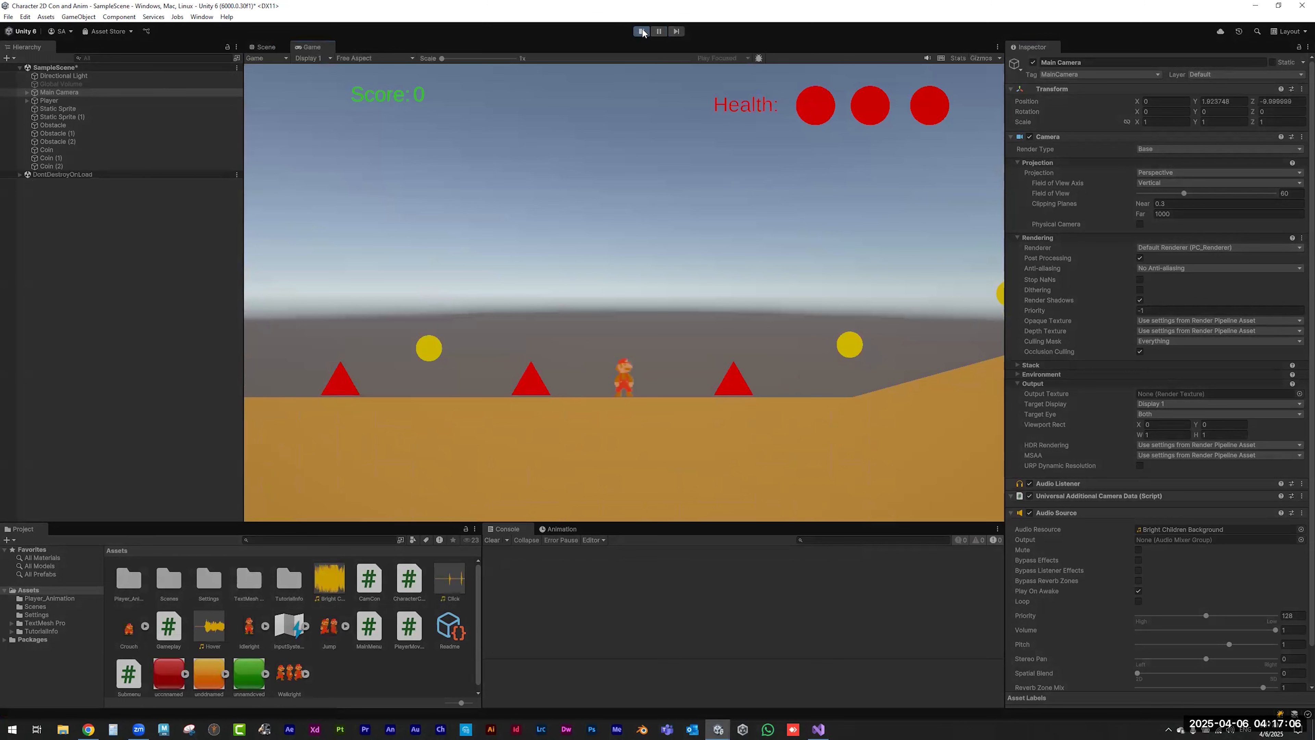
pyautogui.click(642, 32)
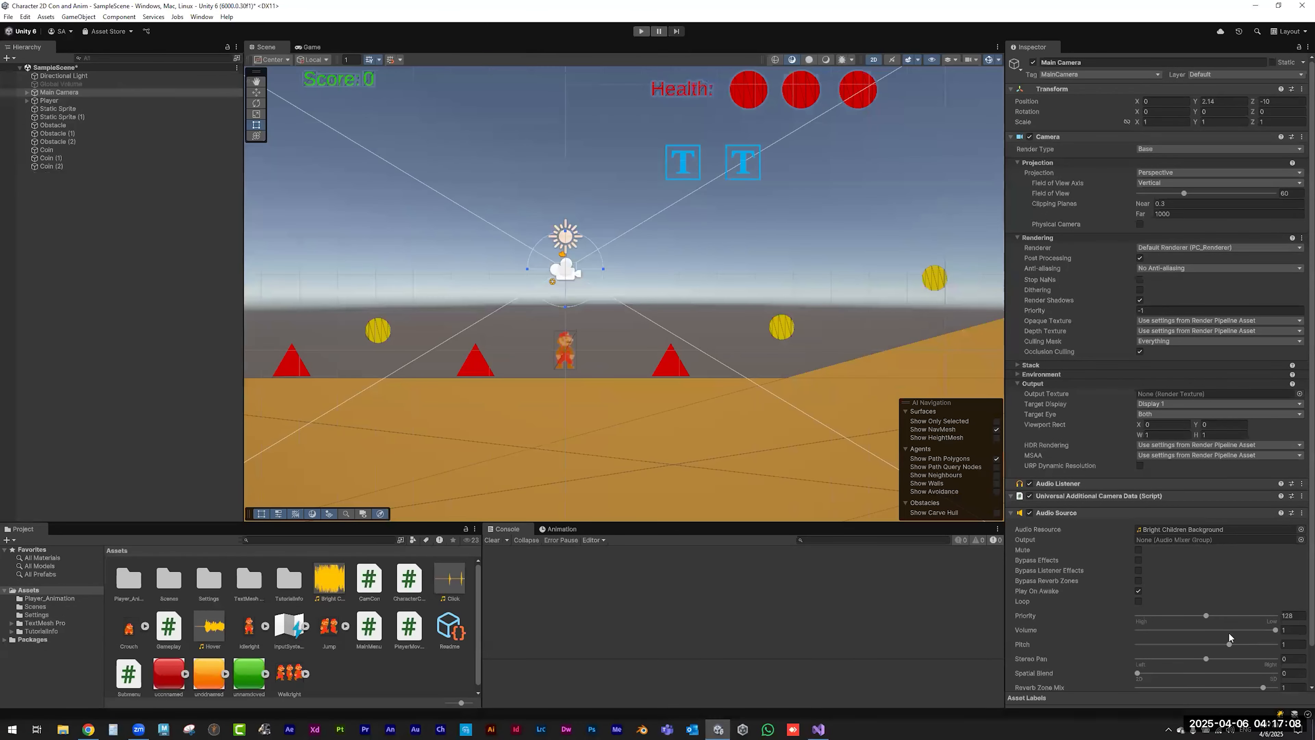
# - Lower the Main Camera's Audio Source volume to 0.394 and playtest the background music again
pyautogui.click(1192, 629)
pyautogui.click(643, 31)
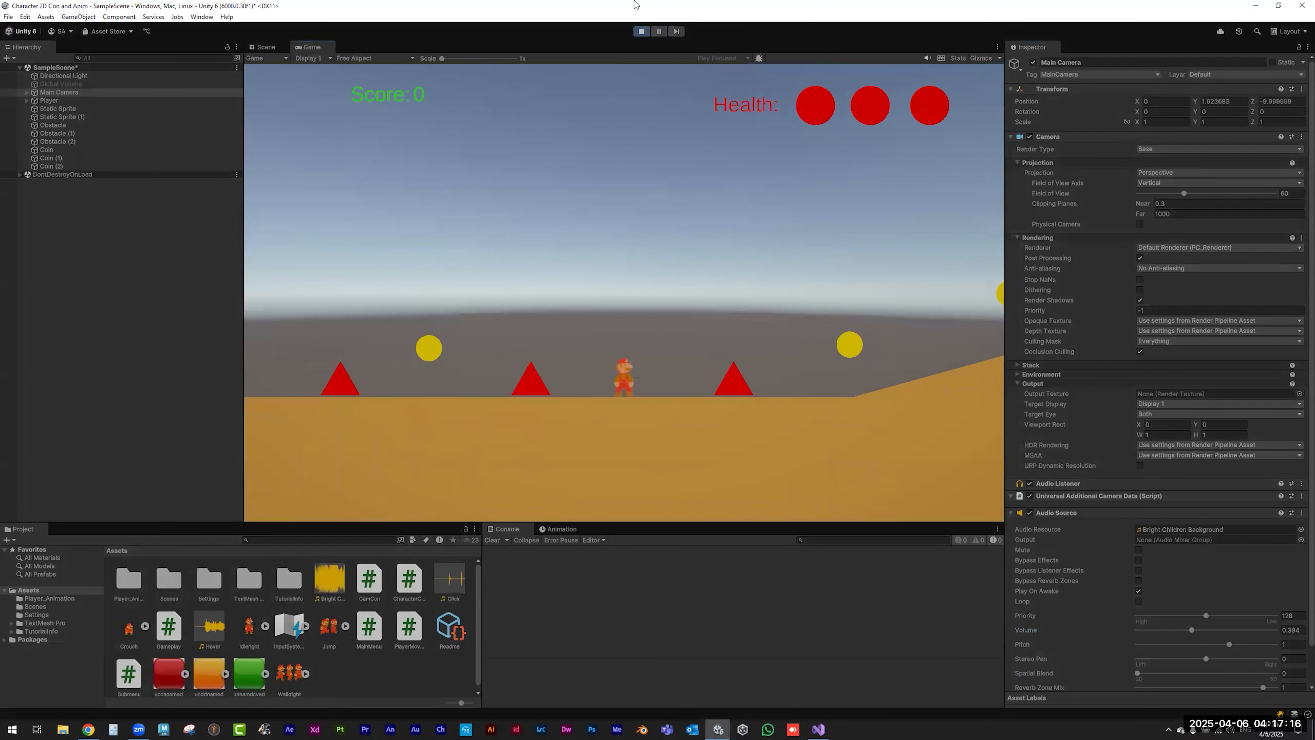
pyautogui.click(643, 34)
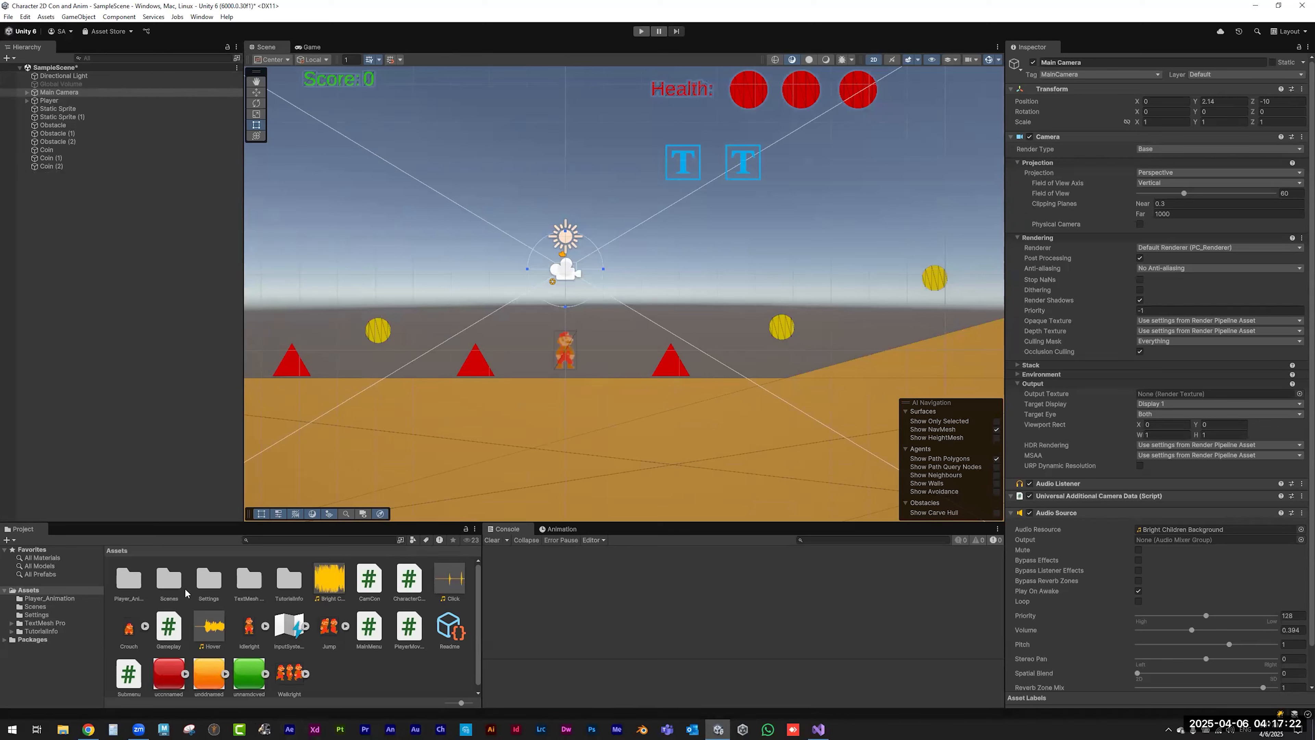
# - Open the MainMenu scene from the Scenes folder and playtest starting a new game from the main menu
pyautogui.doubleClick(171, 583)
pyautogui.click(205, 587)
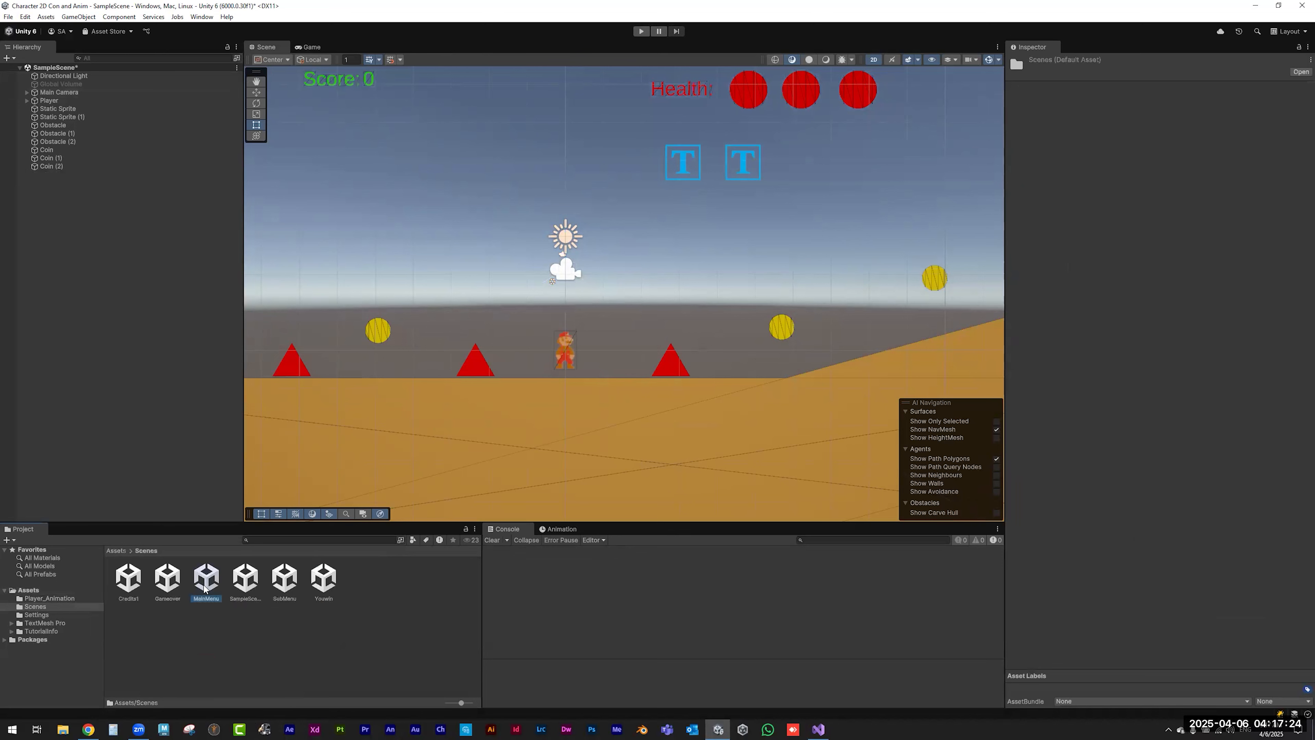
pyautogui.doubleClick(205, 587)
pyautogui.click(647, 385)
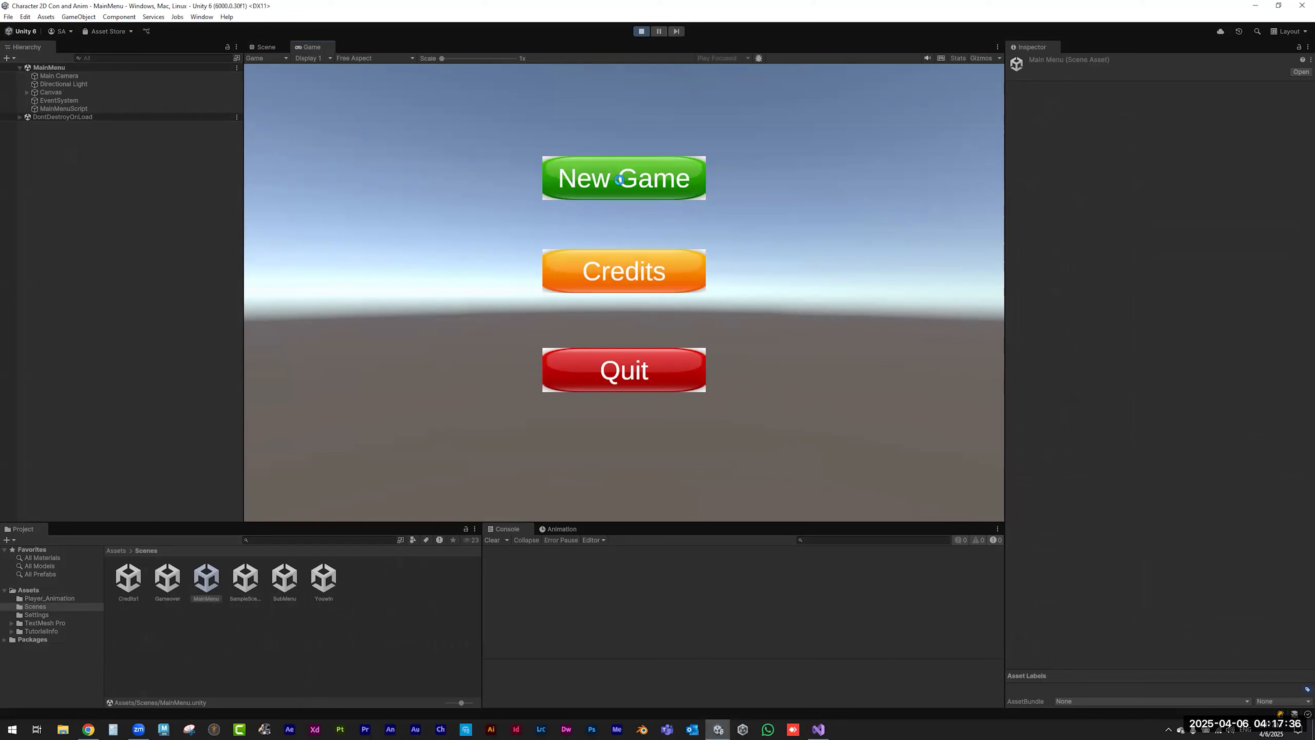
pyautogui.click(620, 179)
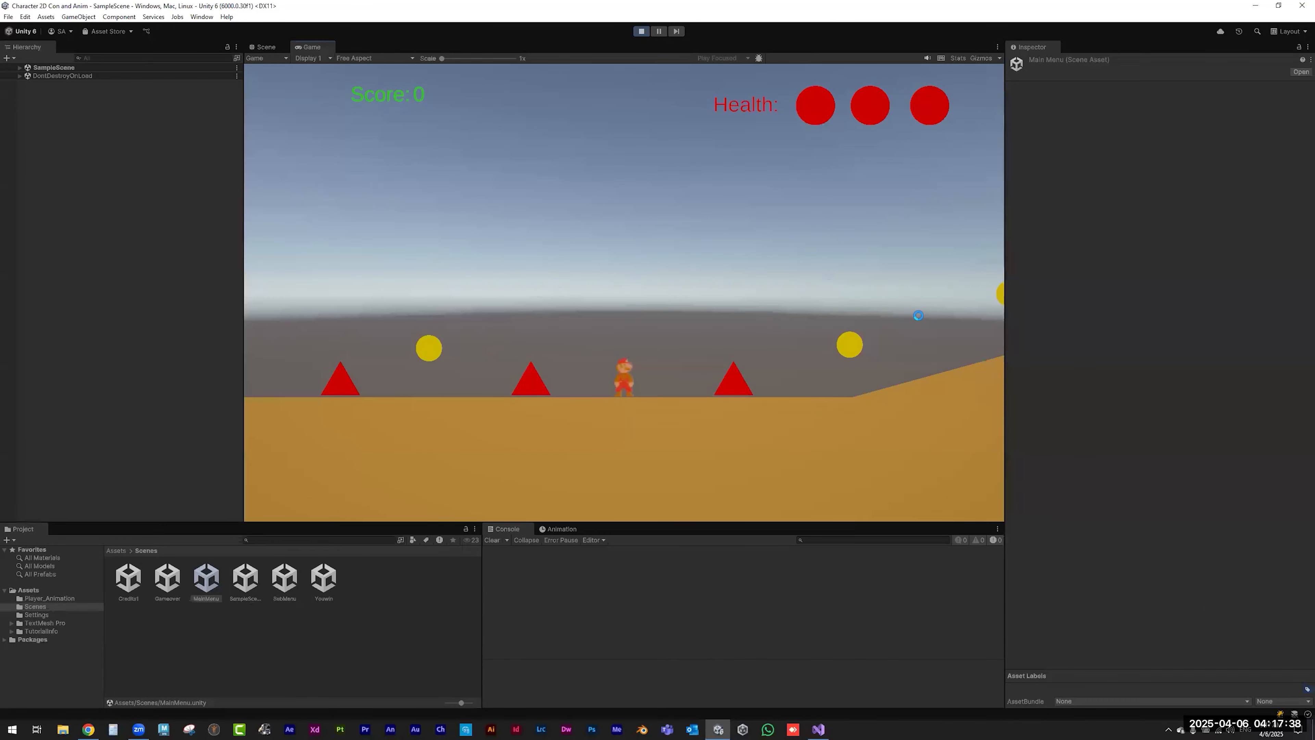
pyautogui.click(641, 31)
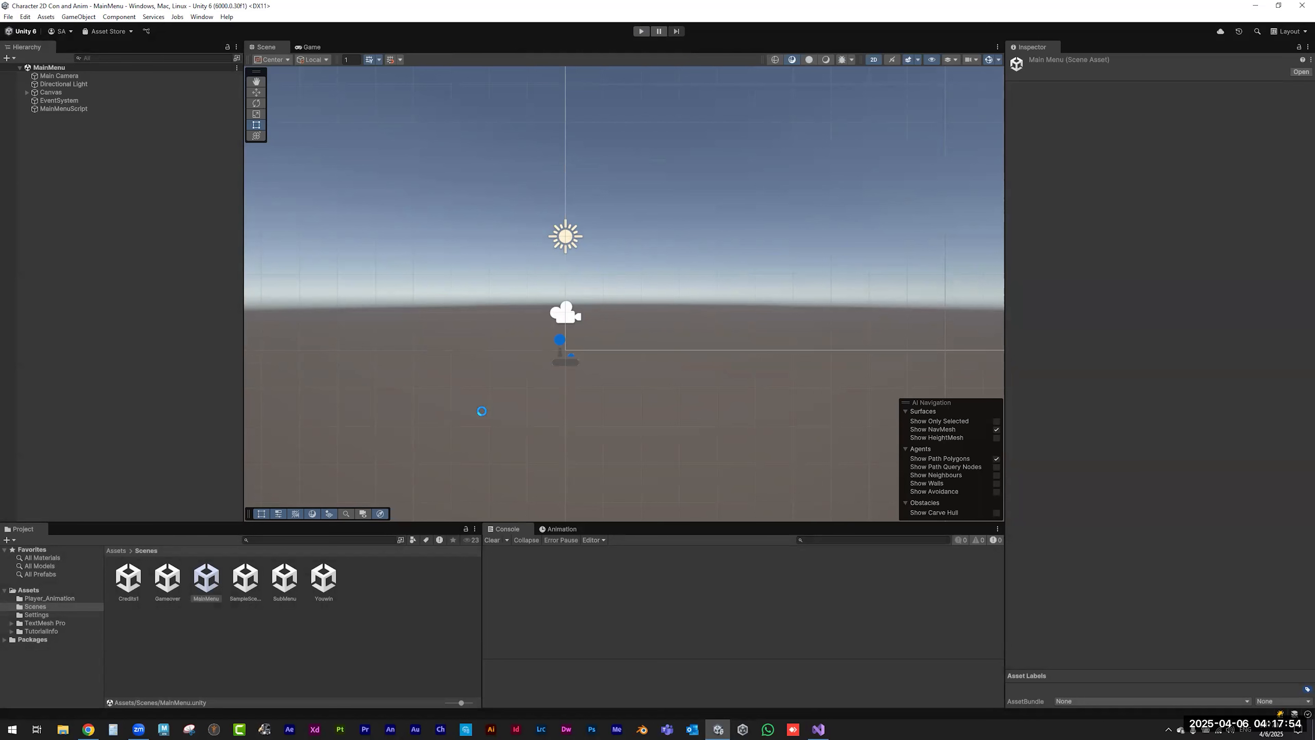
# - Add the Click audio clip from Assets to the MainMenu hierarchy as its own object with an Audio Source
pyautogui.click(51, 92)
pyautogui.press('f')
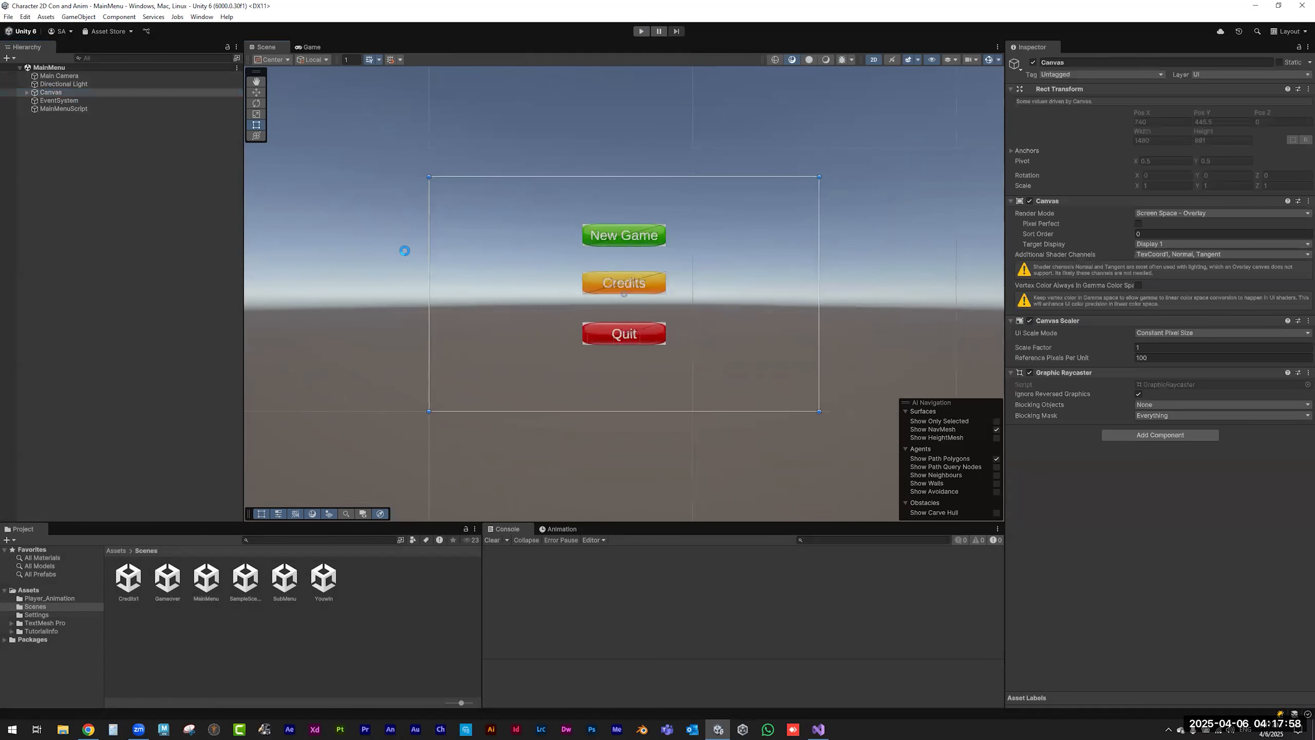
pyautogui.click(616, 239)
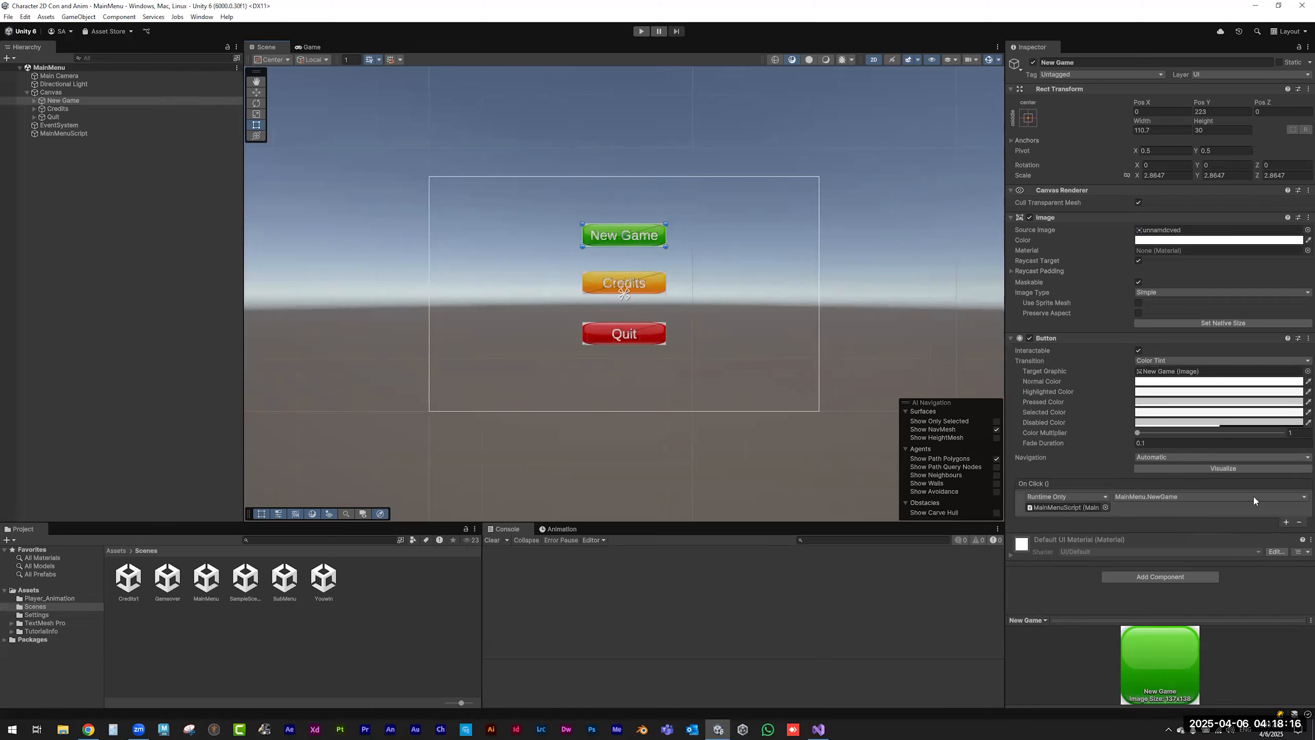
pyautogui.click(146, 347)
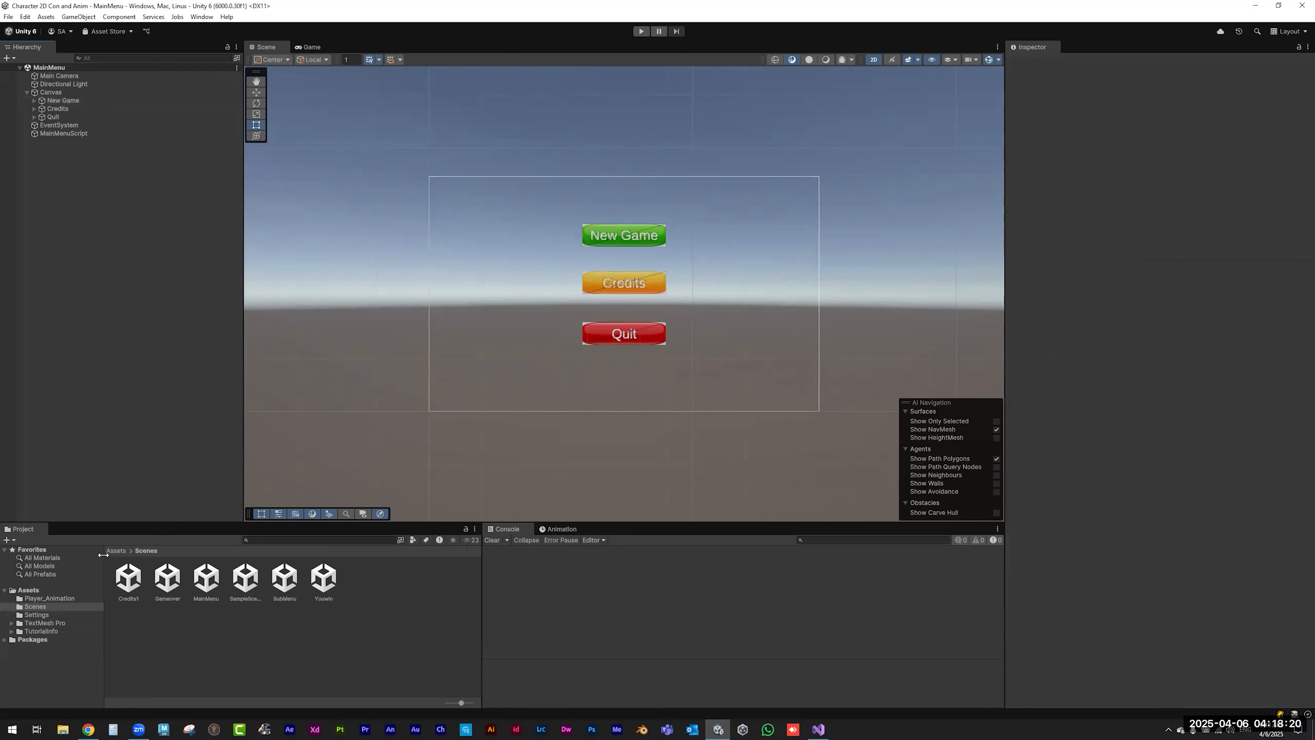
pyautogui.click(116, 550)
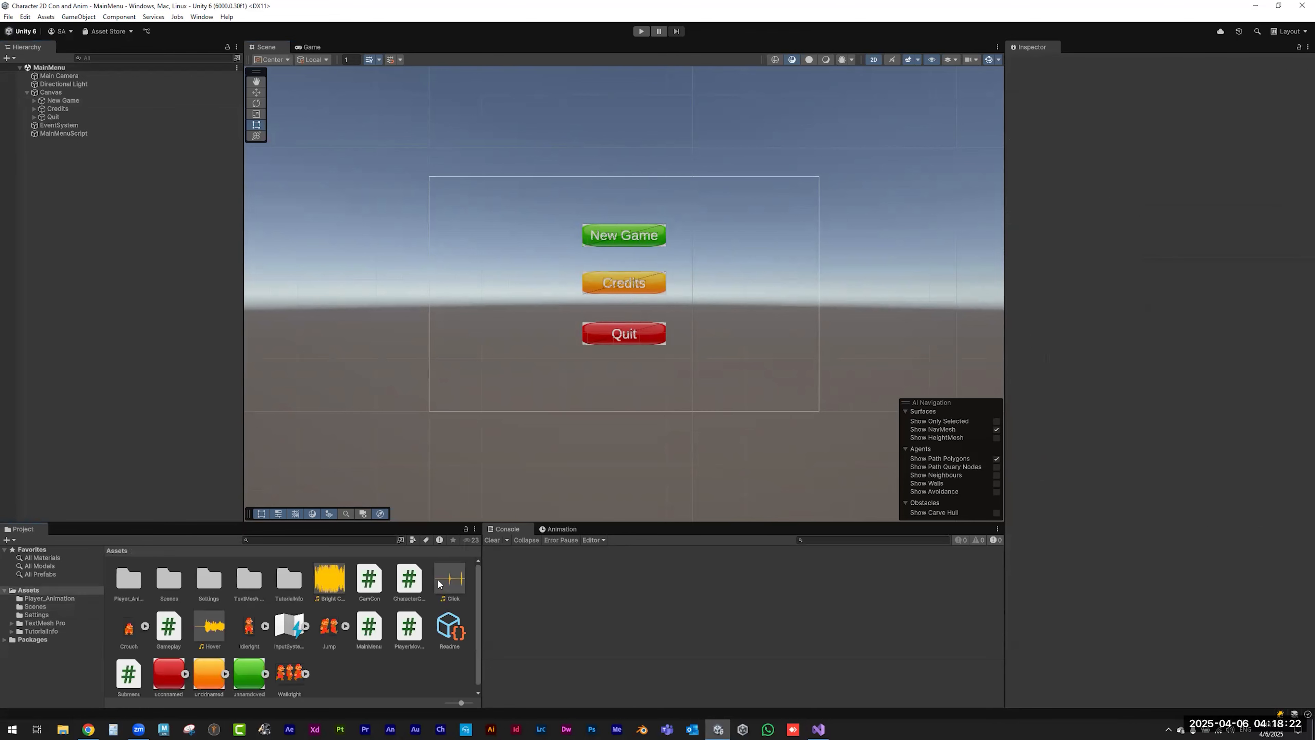
pyautogui.moveTo(439, 582); pyautogui.dragTo(66, 172)
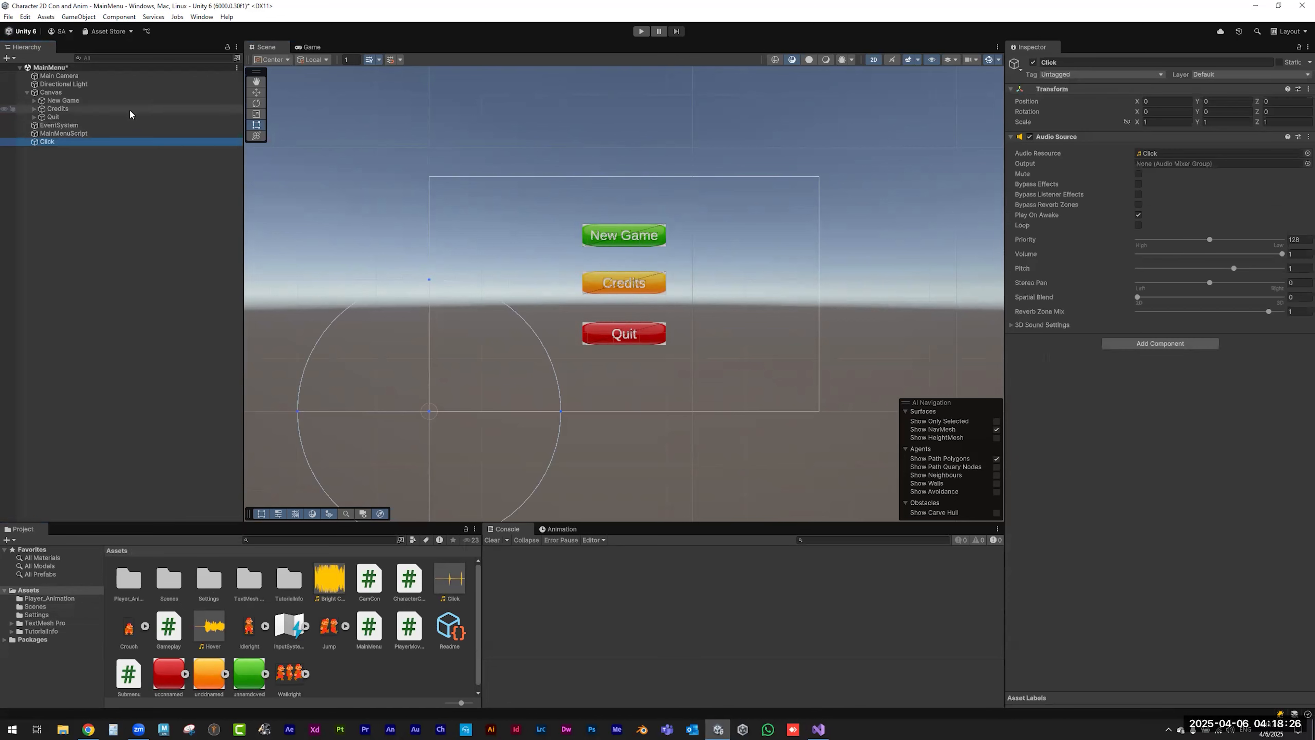
pyautogui.click(77, 142)
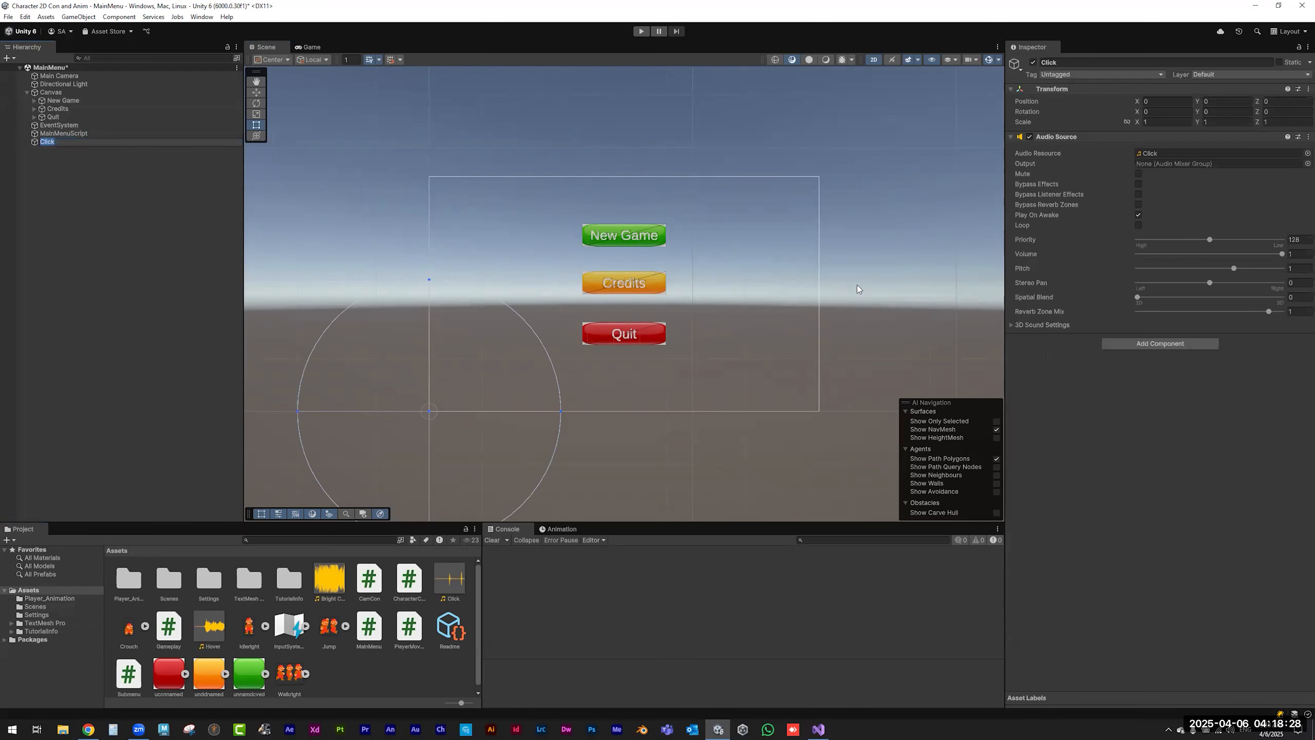
# - Add a second On Click event to the New Game button that calls AudioSource.Play on the Click object
pyautogui.click(637, 238)
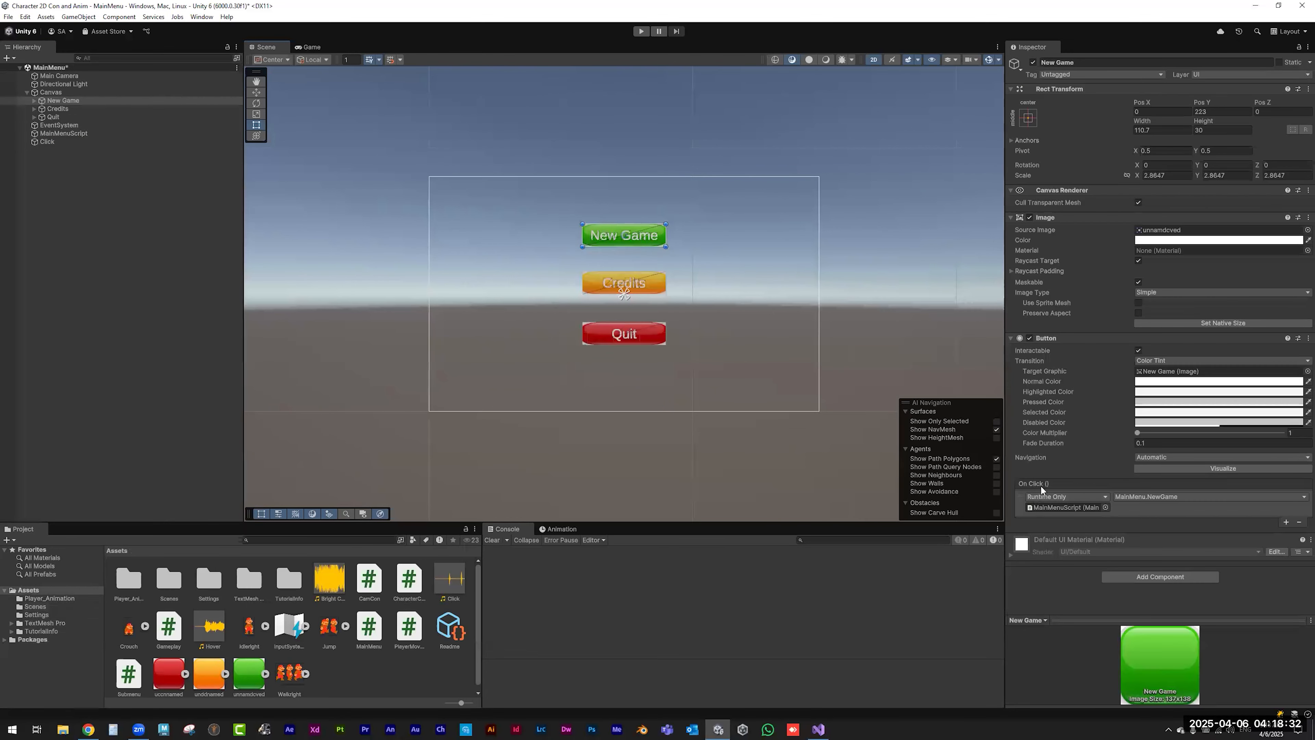
pyautogui.click(1286, 522)
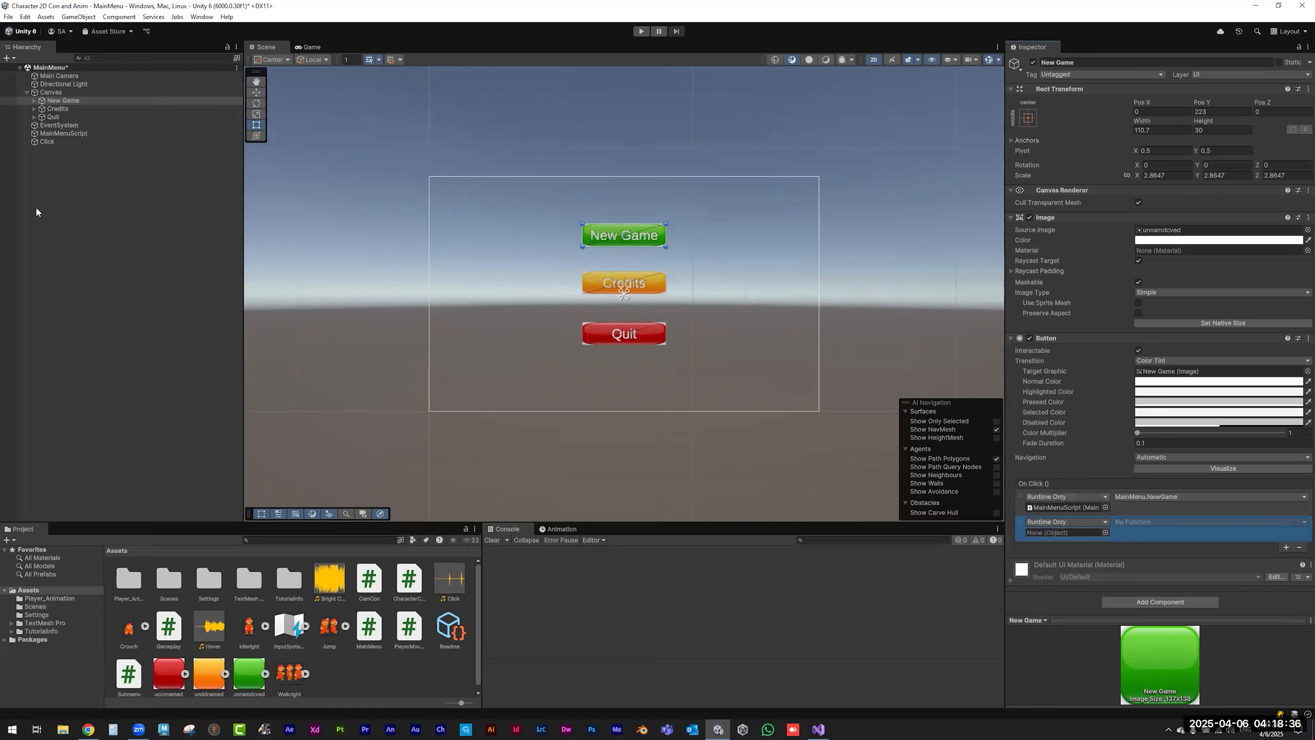
pyautogui.moveTo(49, 141); pyautogui.dragTo(1067, 550)
pyautogui.click(1125, 522)
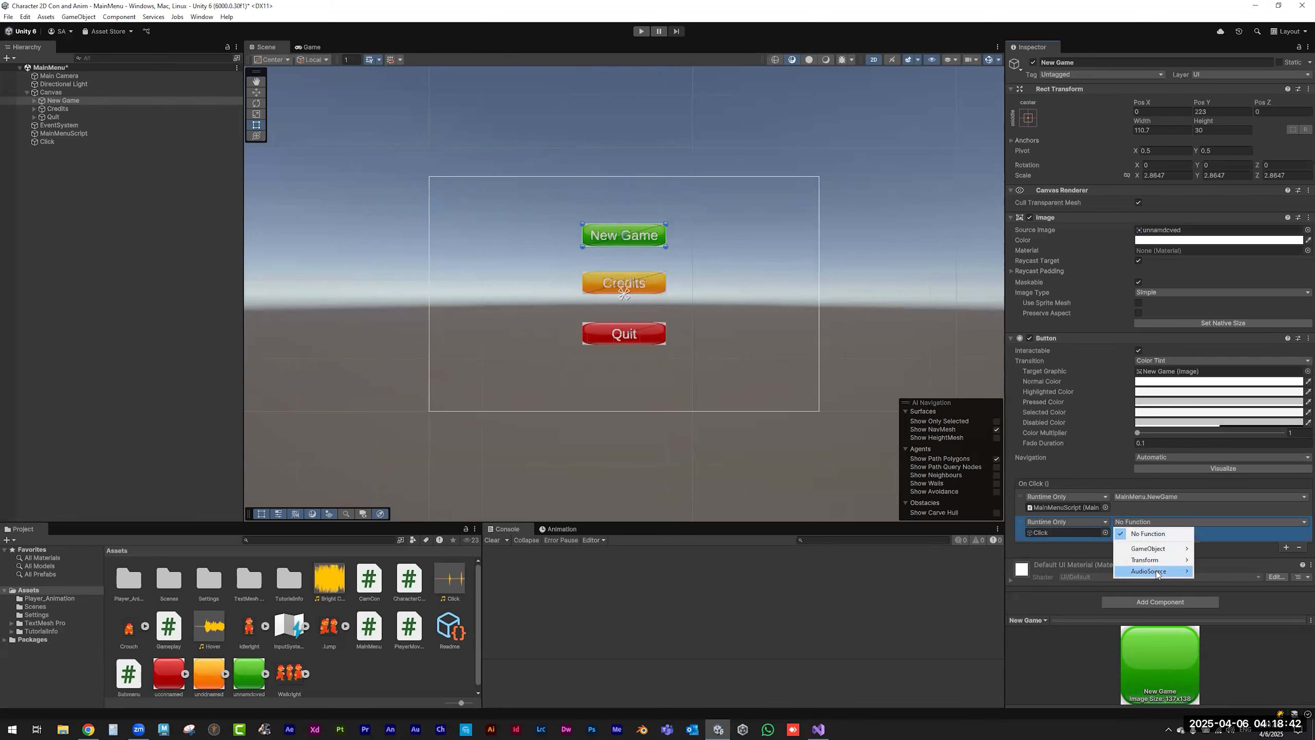
pyautogui.moveTo(1157, 572)
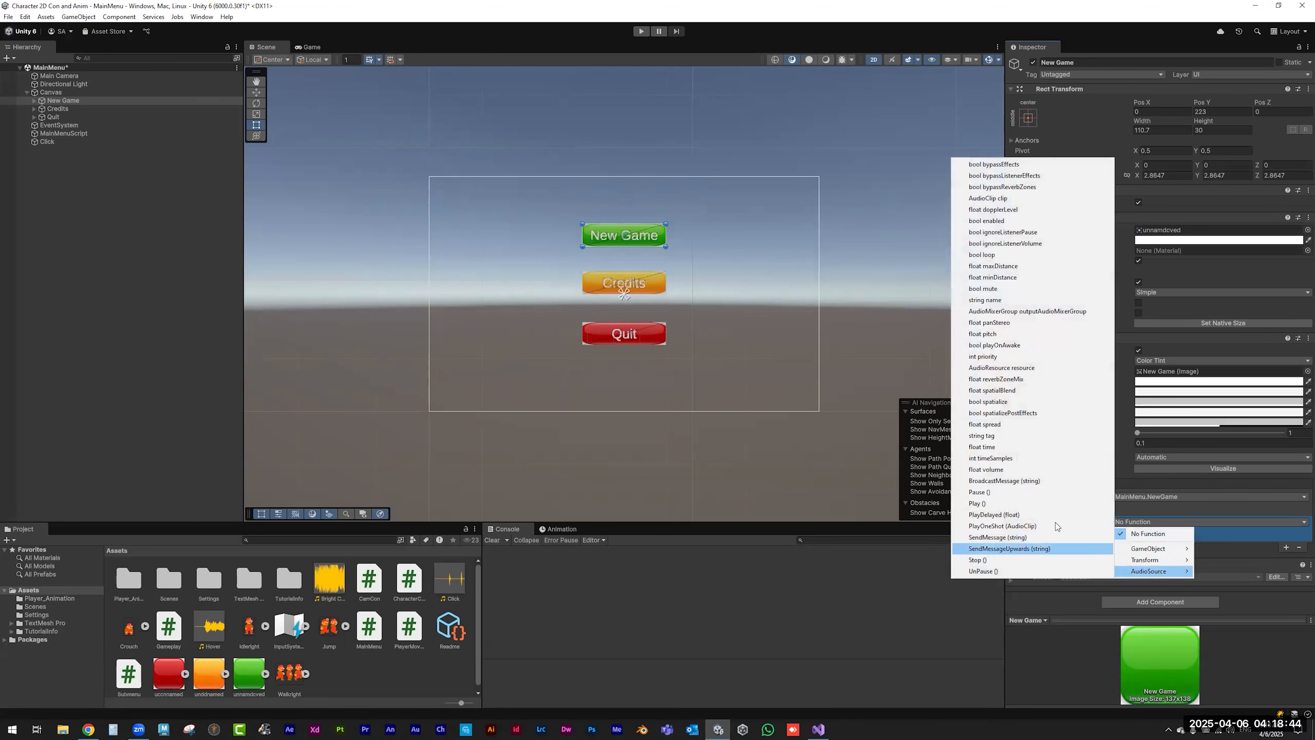
pyautogui.click(1045, 504)
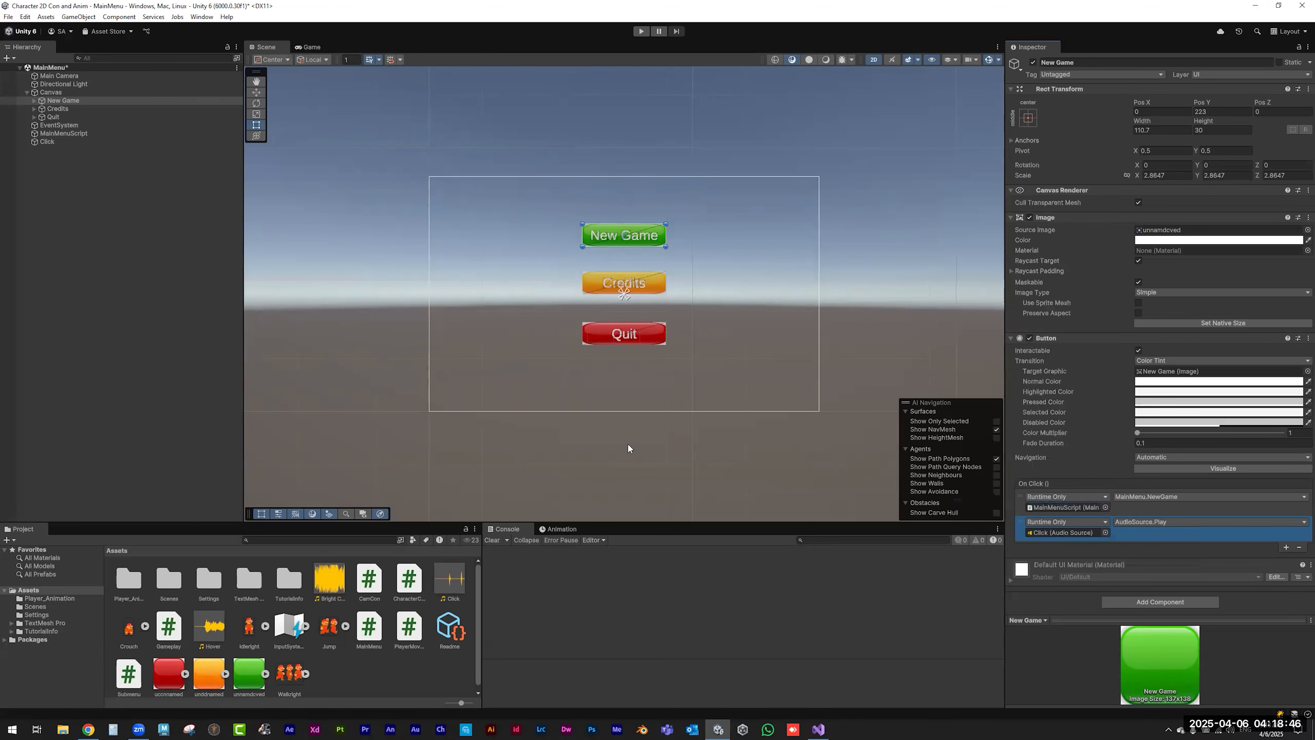
# - Playtest the main menu repeatedly, starting a new game to check the click sound, and stop play mode
pyautogui.click(640, 31)
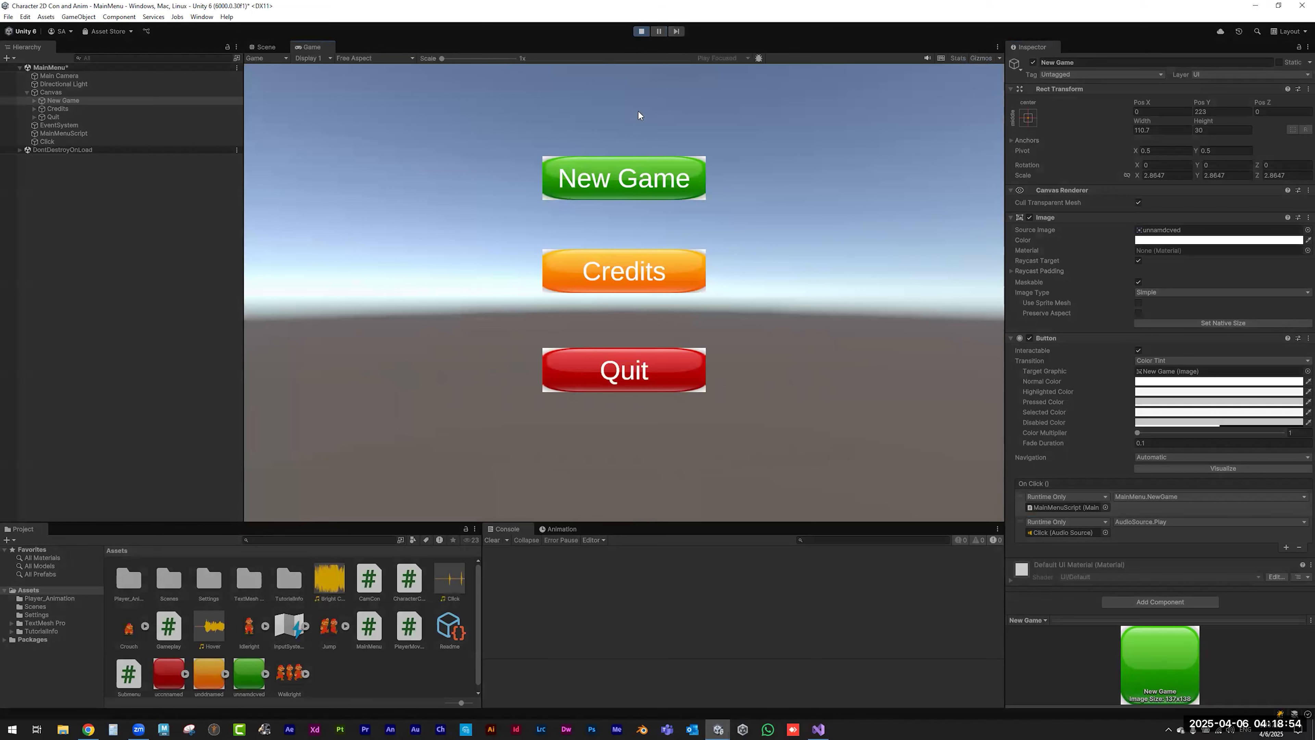
pyautogui.click(623, 178)
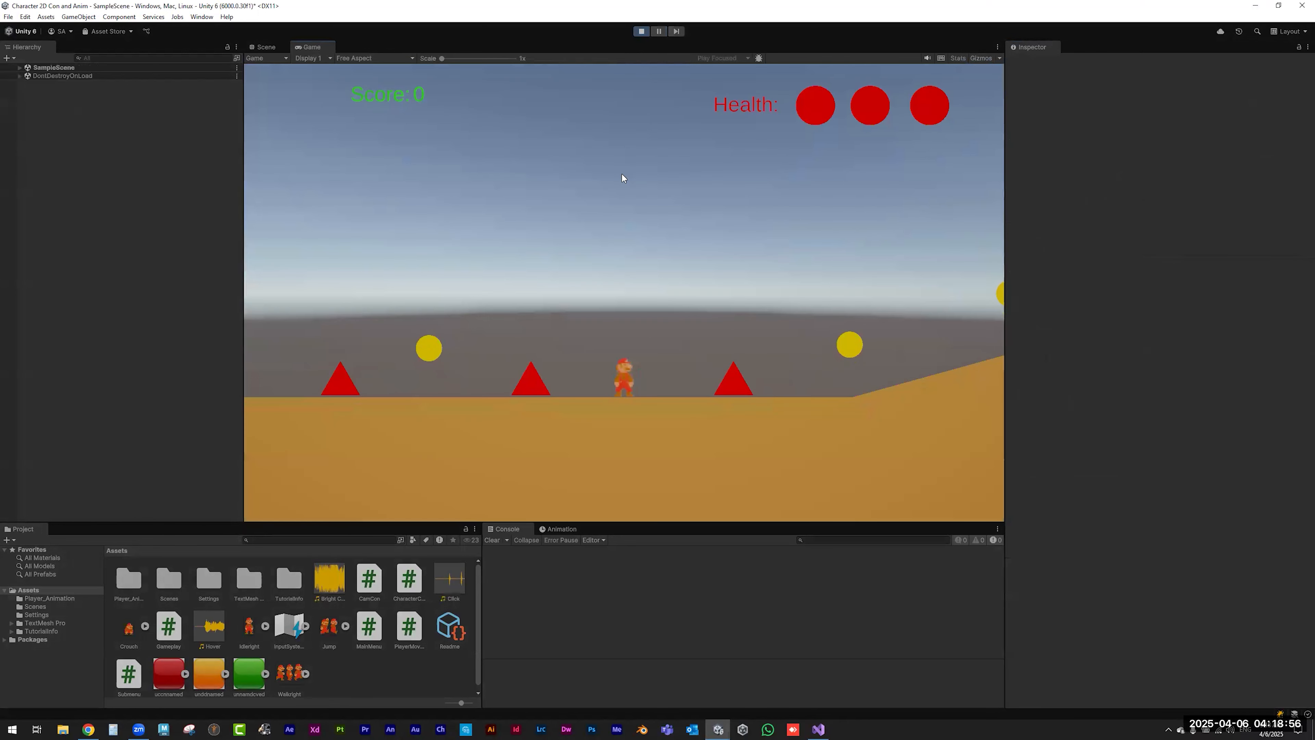
pyautogui.click(641, 32)
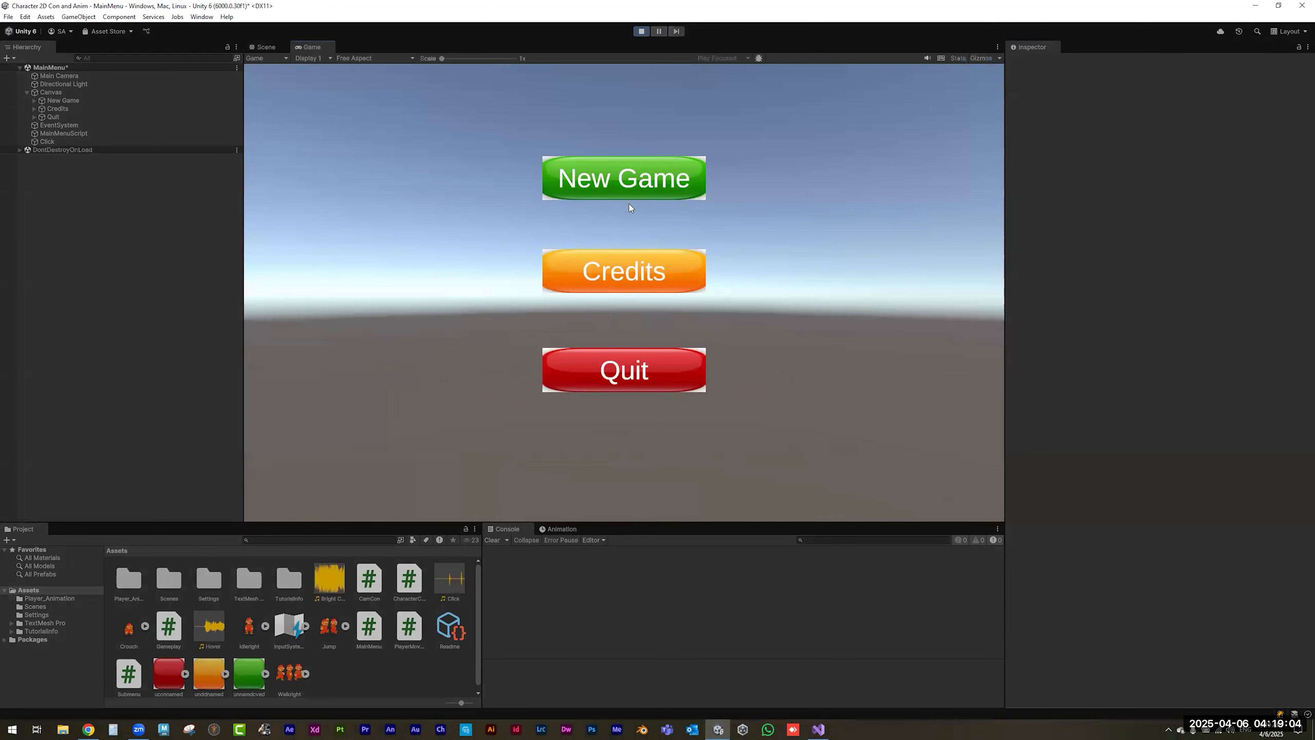
pyautogui.click(619, 178)
pyautogui.click(639, 32)
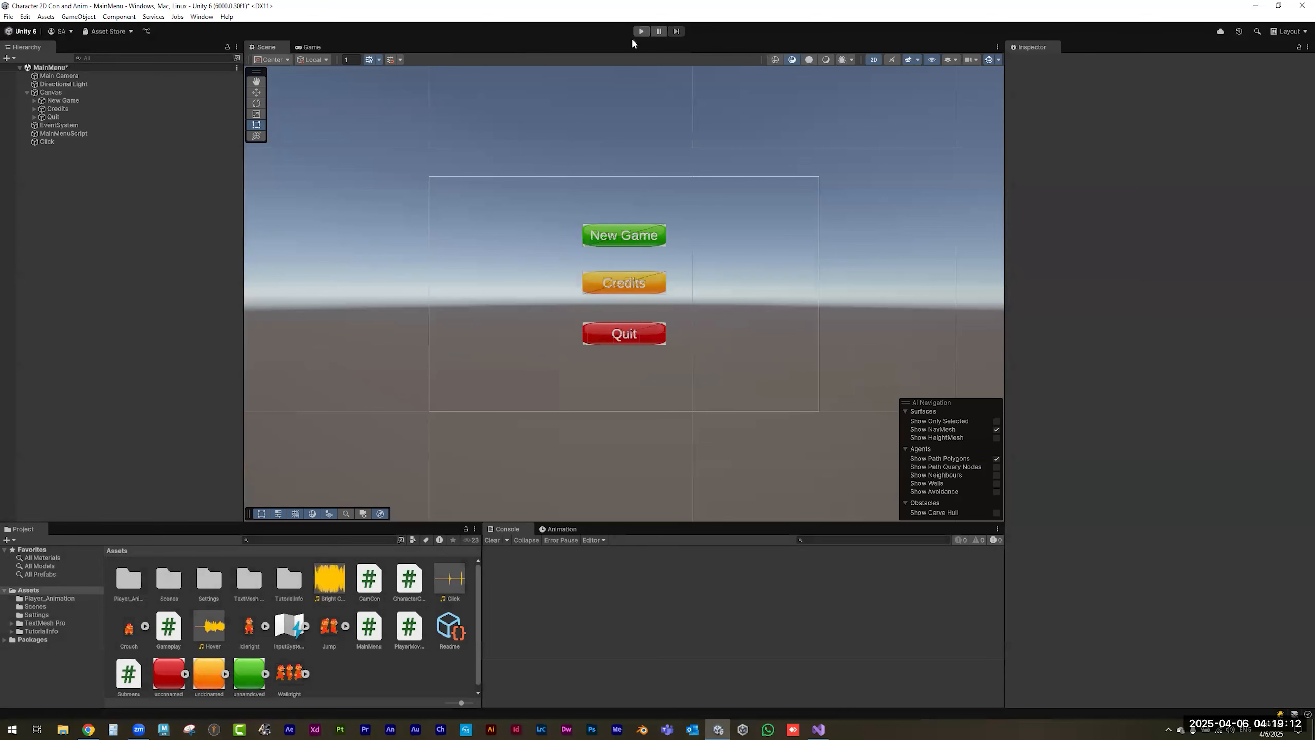
pyautogui.click(637, 31)
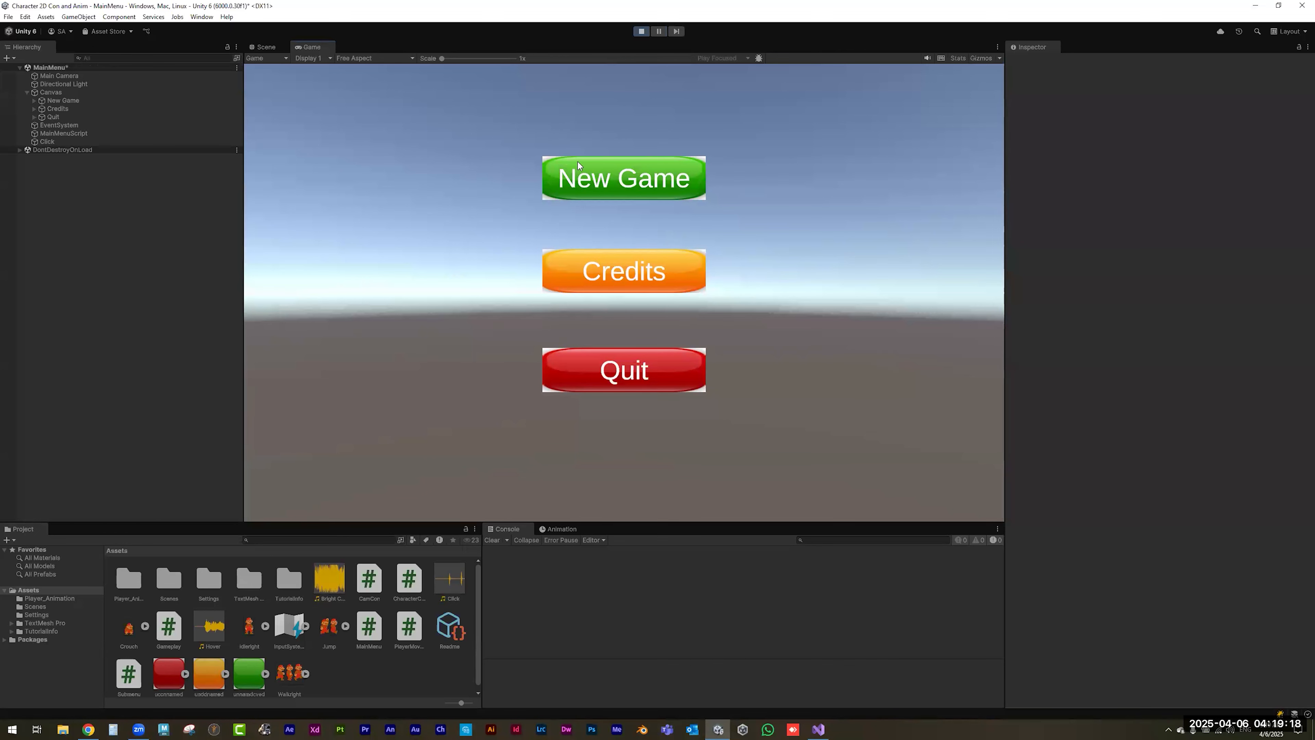
pyautogui.click(641, 31)
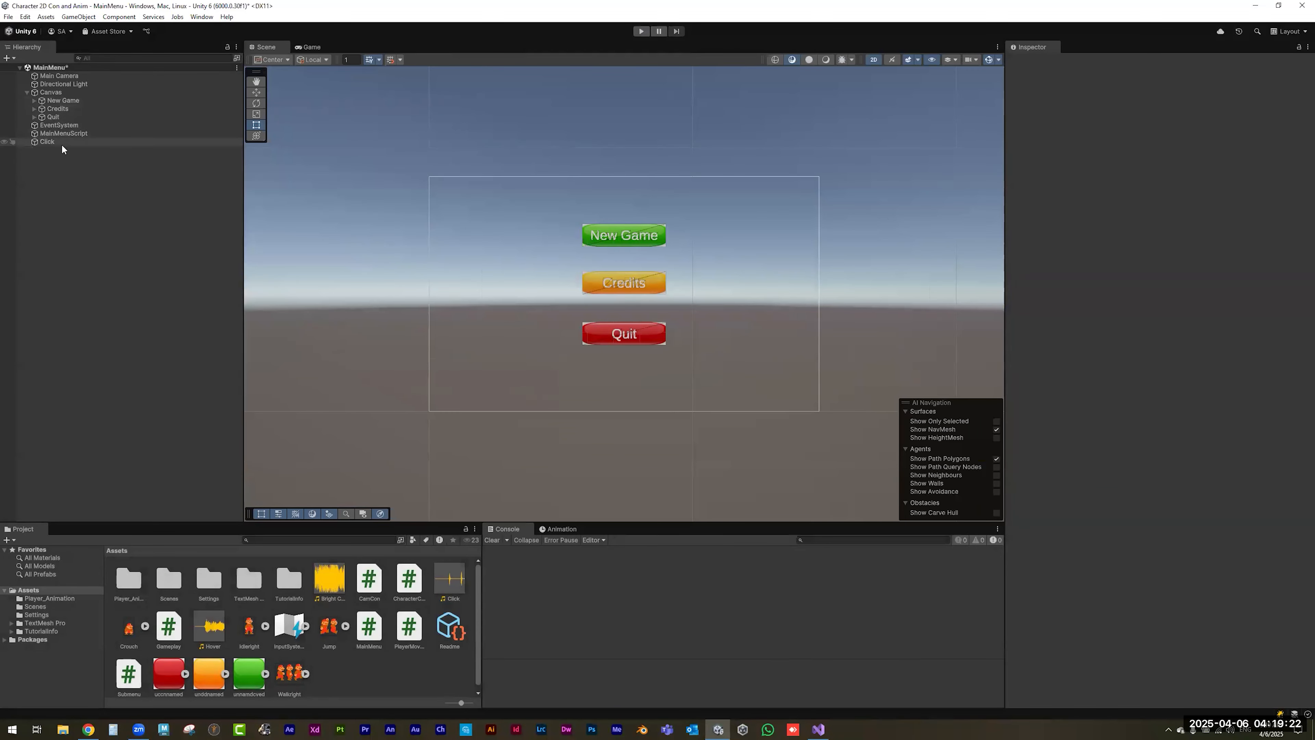
# - Review the Click object's Audio Source settings and the AudioSource functions available for the New Game button's On Click event
pyautogui.click(62, 142)
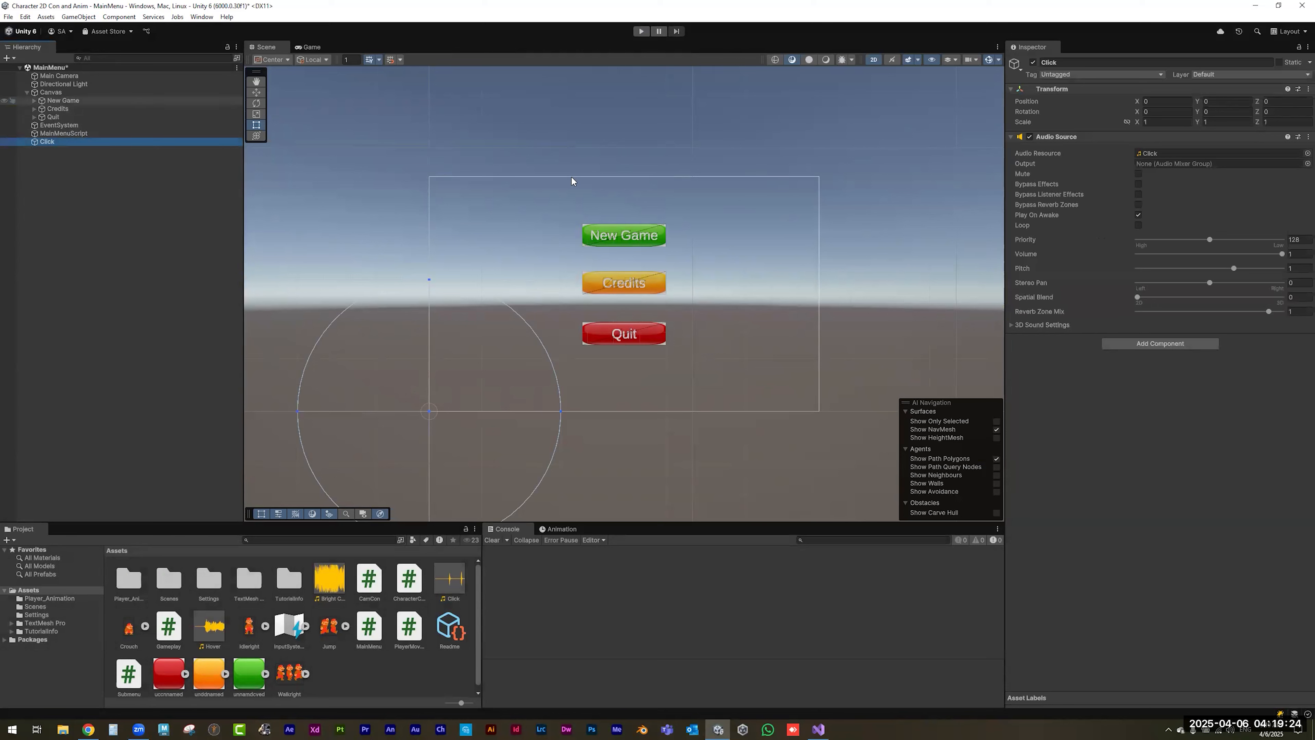
pyautogui.click(654, 244)
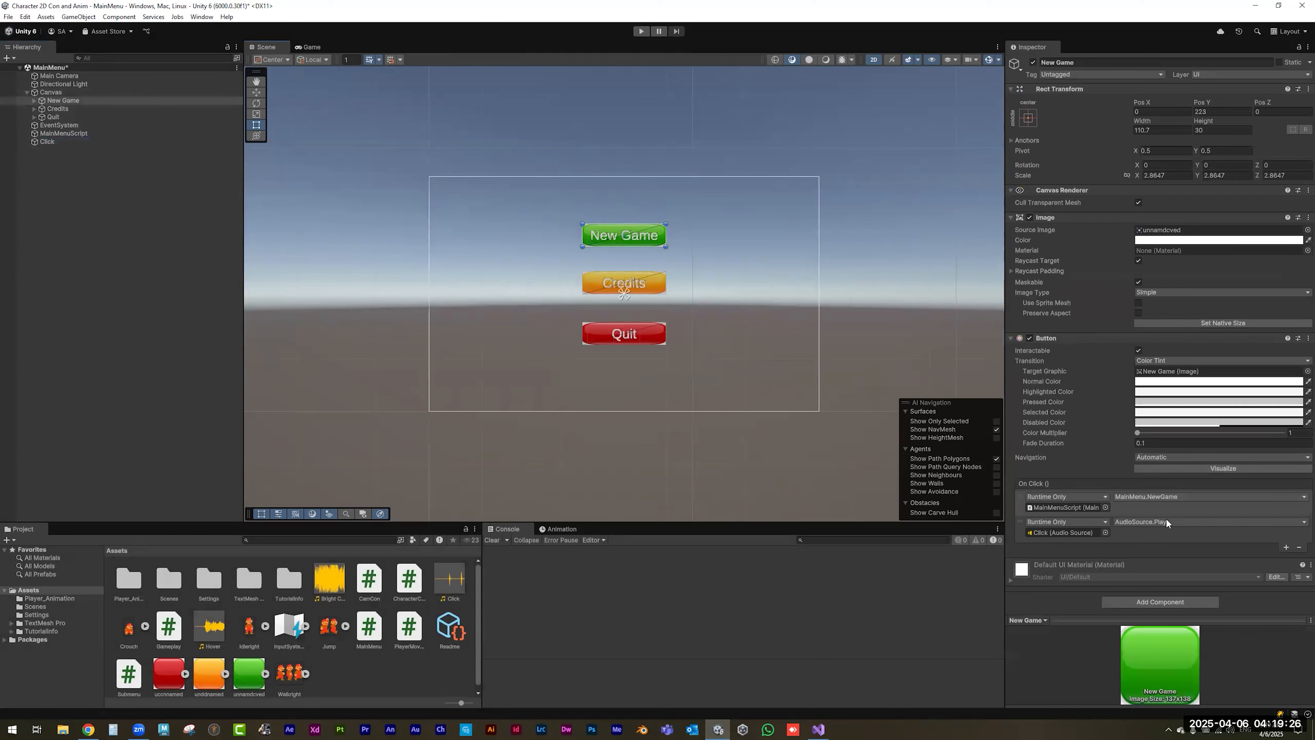
pyautogui.click(1154, 521)
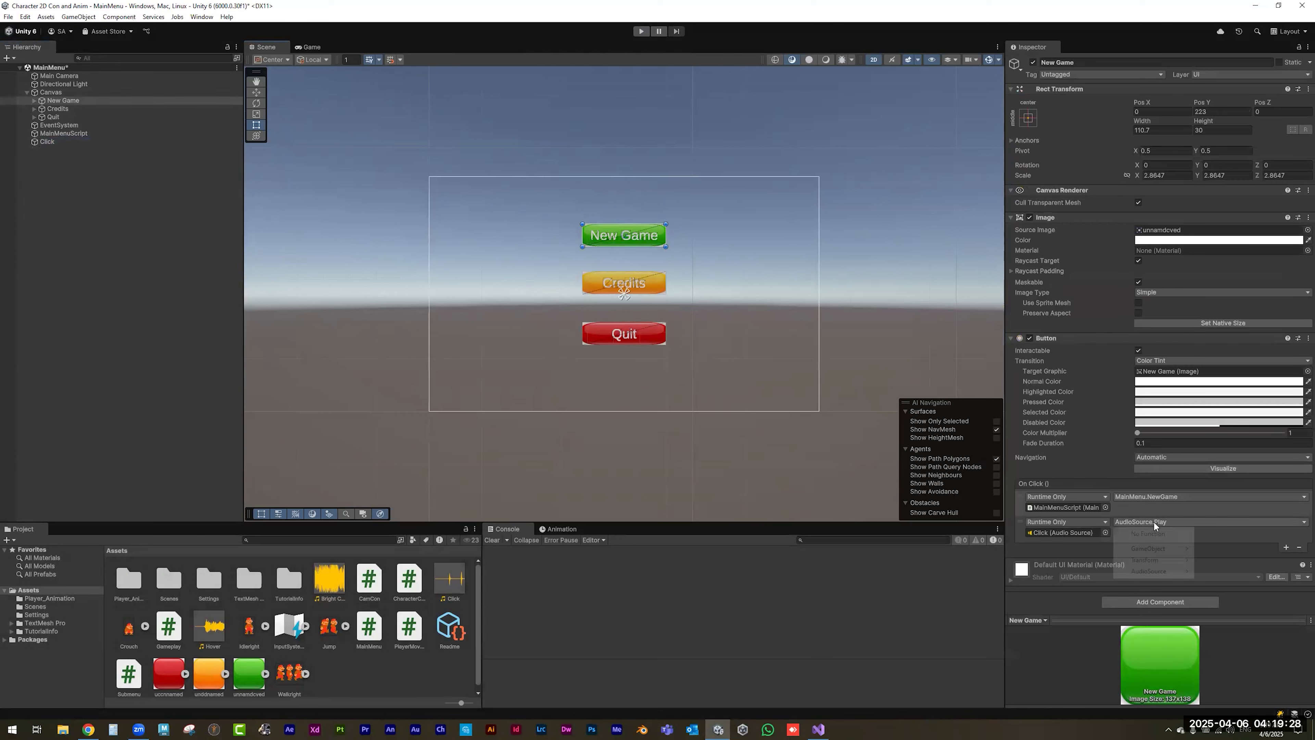
pyautogui.moveTo(1164, 572)
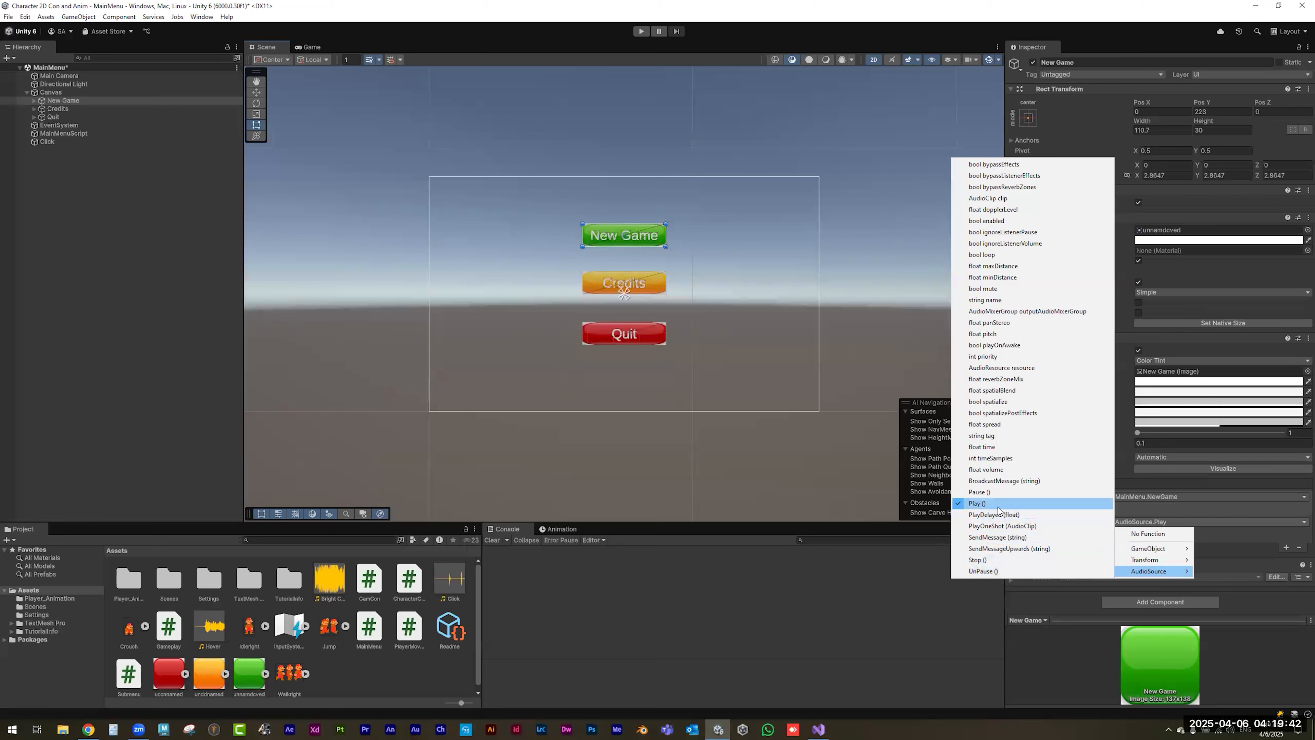
pyautogui.click(766, 622)
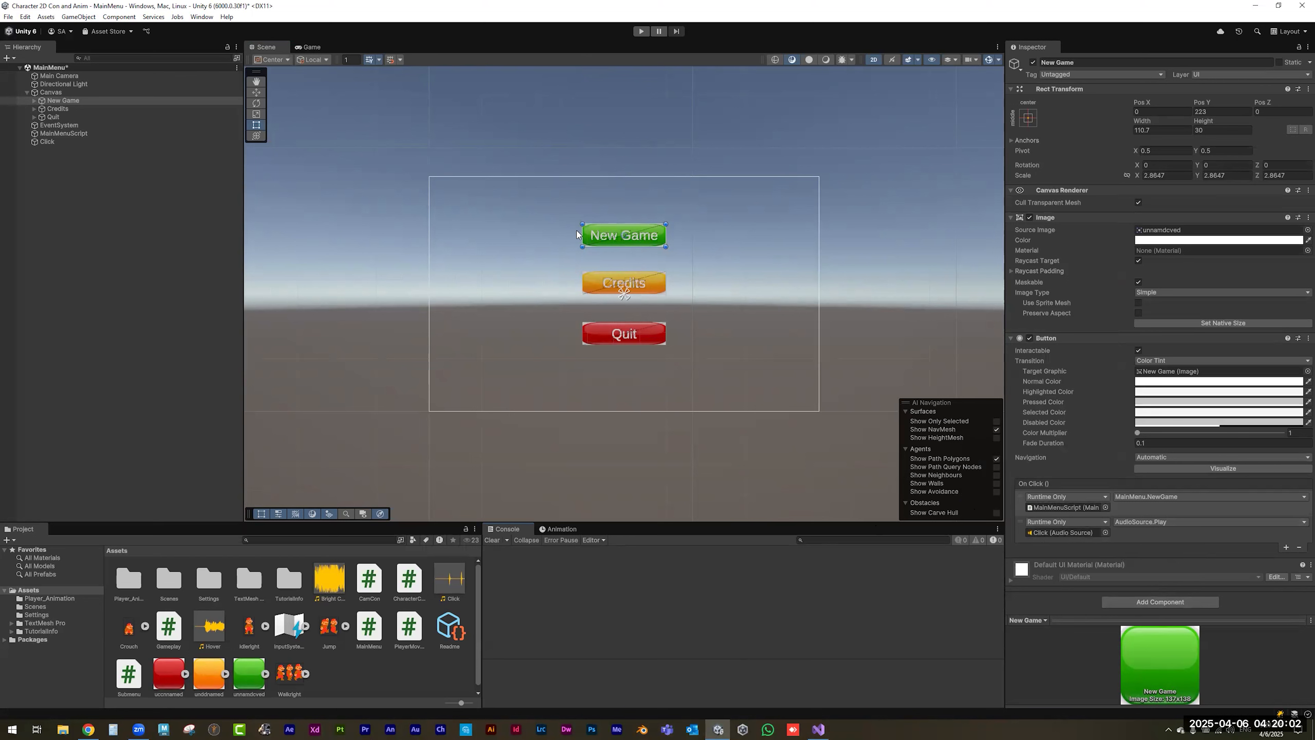
# - Add a Box Collider 2D component to the New Game button
pyautogui.click(1149, 597)
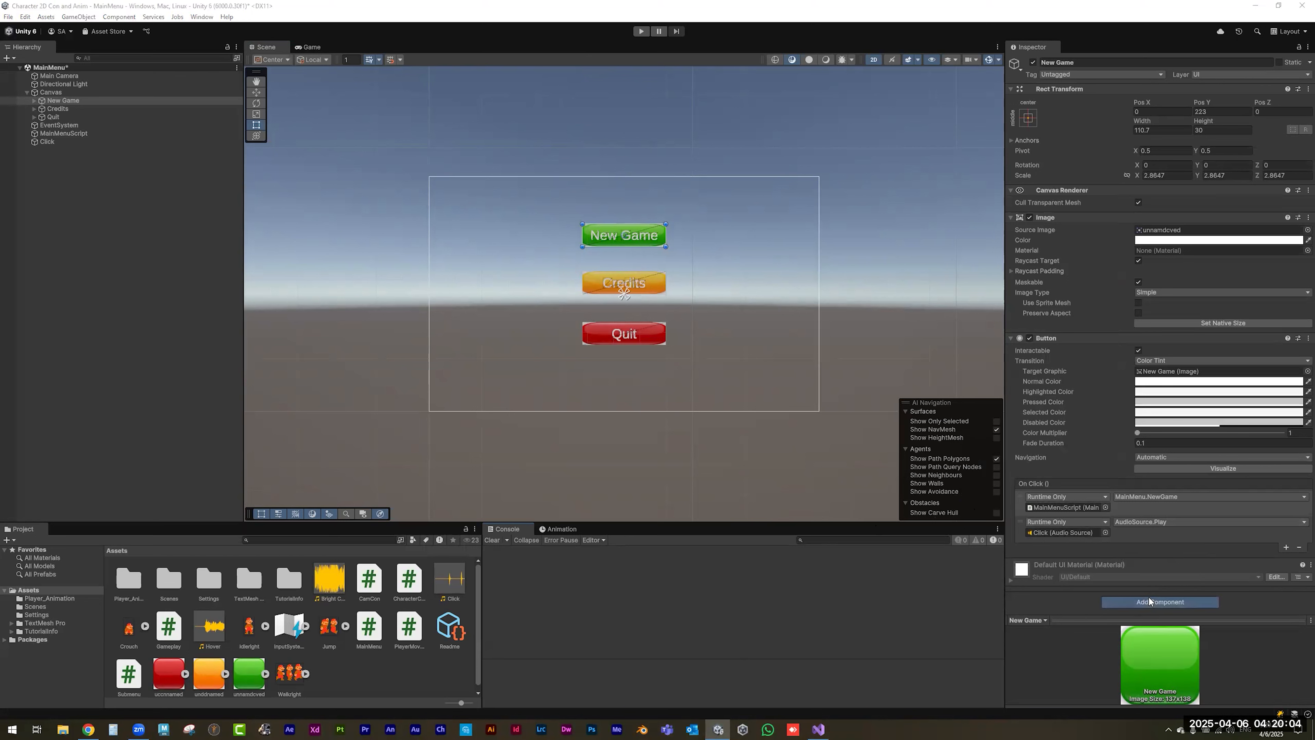
pyautogui.click(1142, 668)
pyautogui.click(1137, 596)
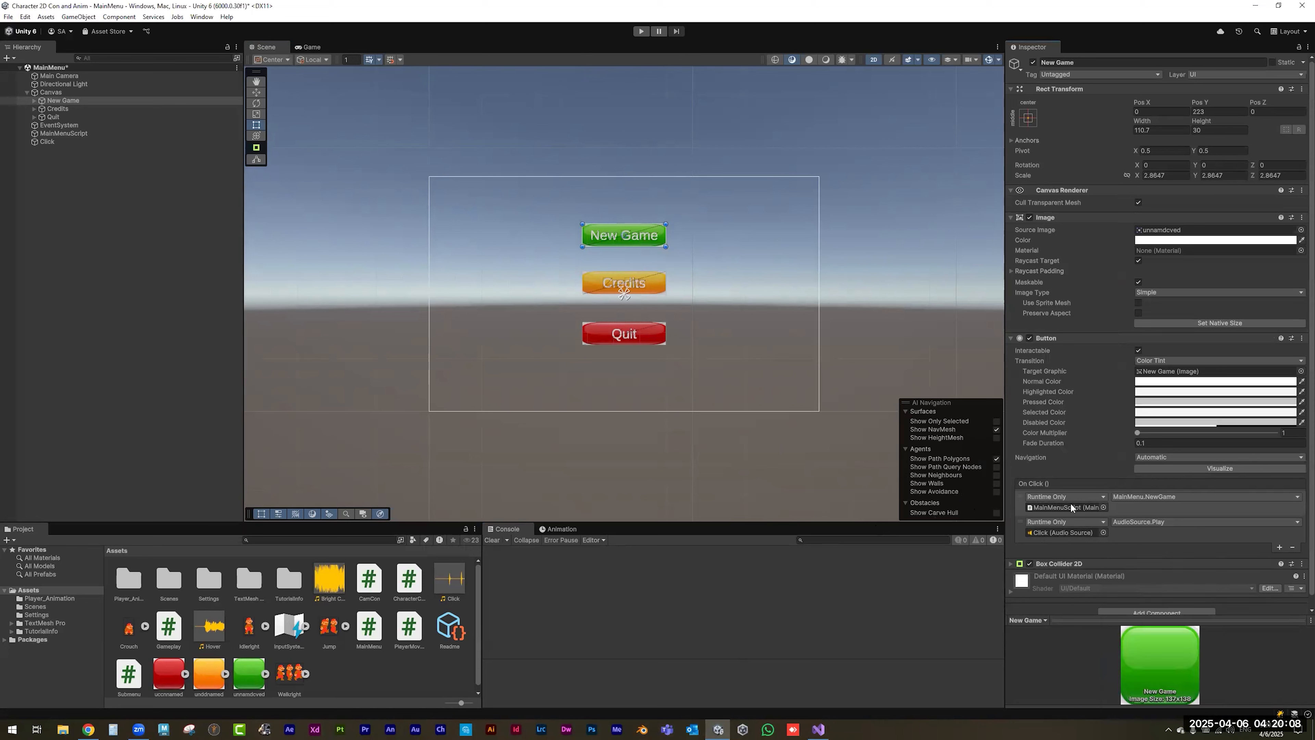
# - Make the New Game button's Box Collider 2D a trigger and size it to about 109.5 by 28.4 to cover the button
pyautogui.click(1010, 551)
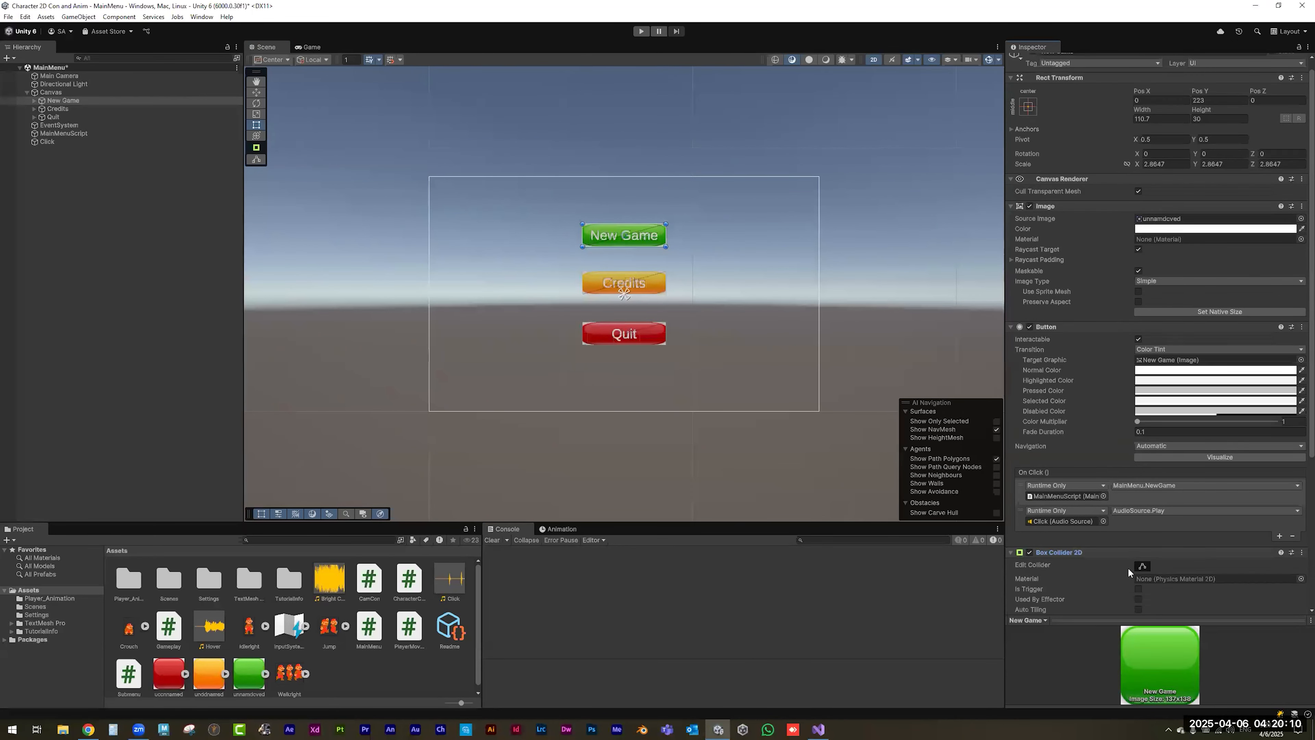
pyautogui.scroll(-3, 1131, 544)
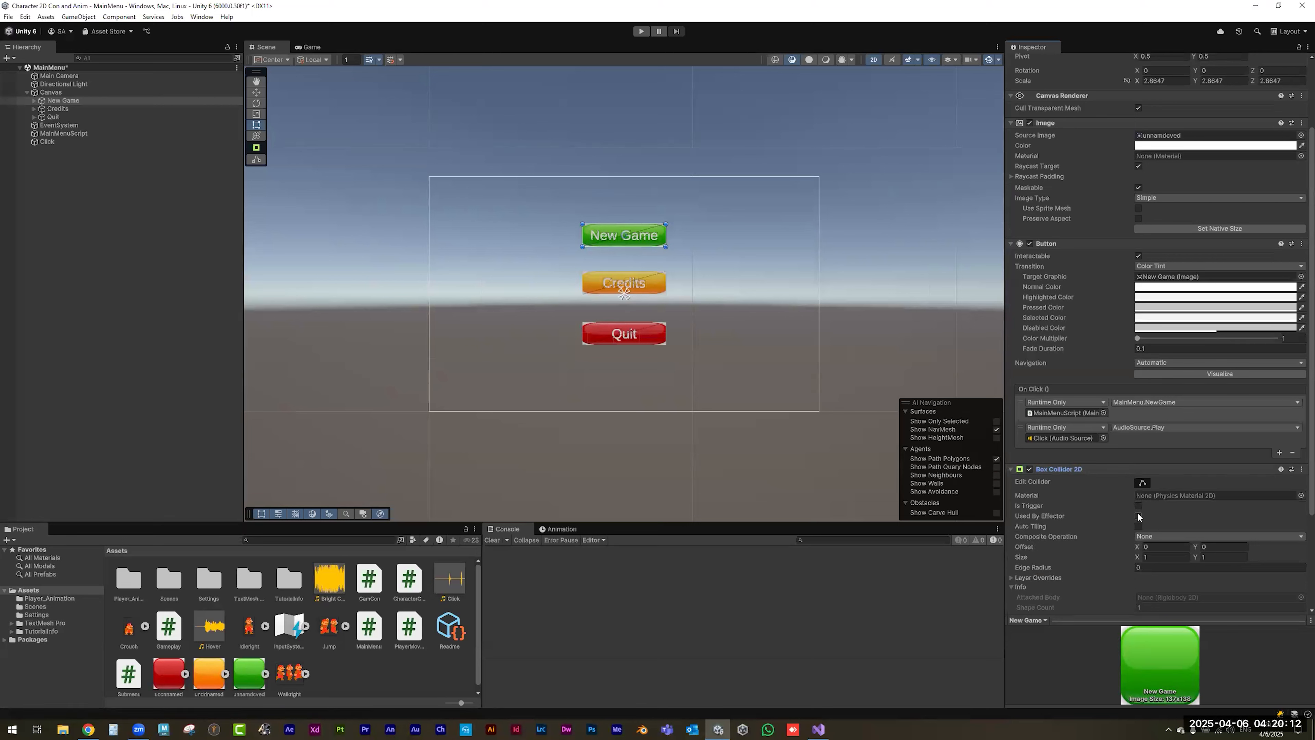
pyautogui.click(1138, 505)
pyautogui.scroll(-1, 1140, 512)
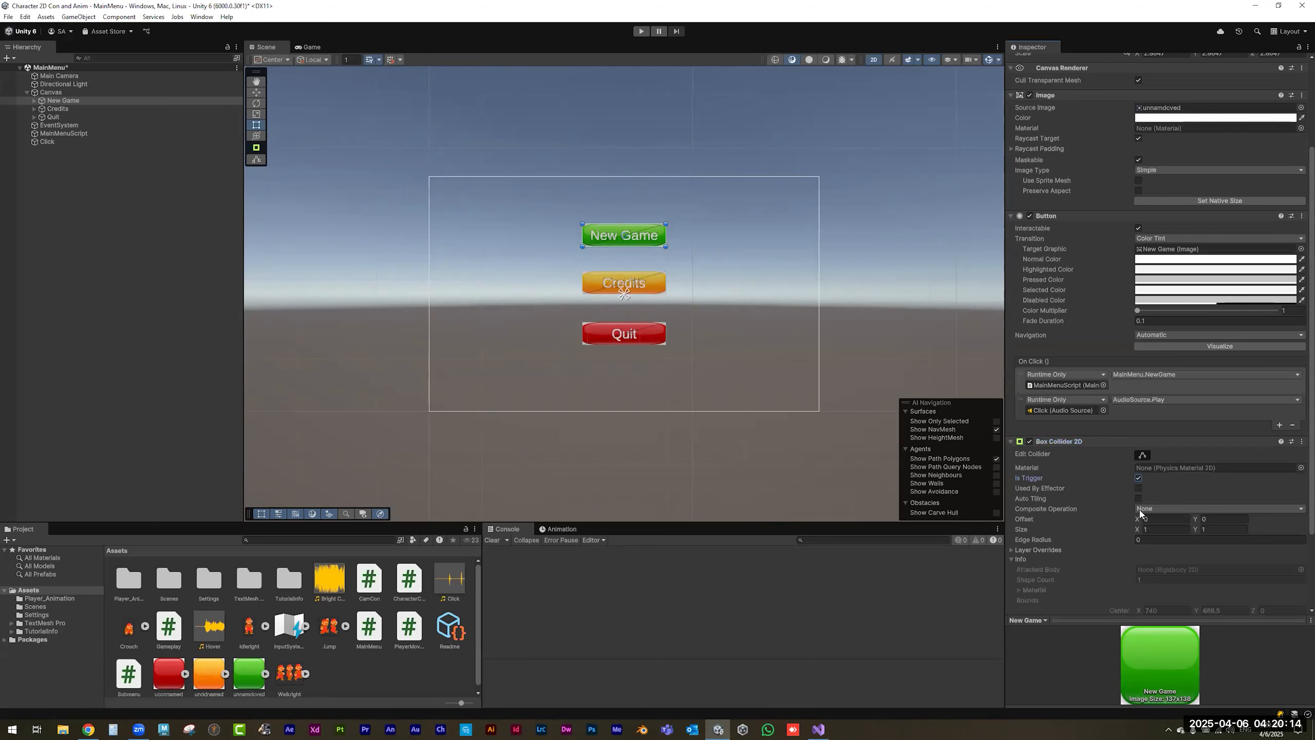
pyautogui.moveTo(1137, 529); pyautogui.dragTo(495, 568)
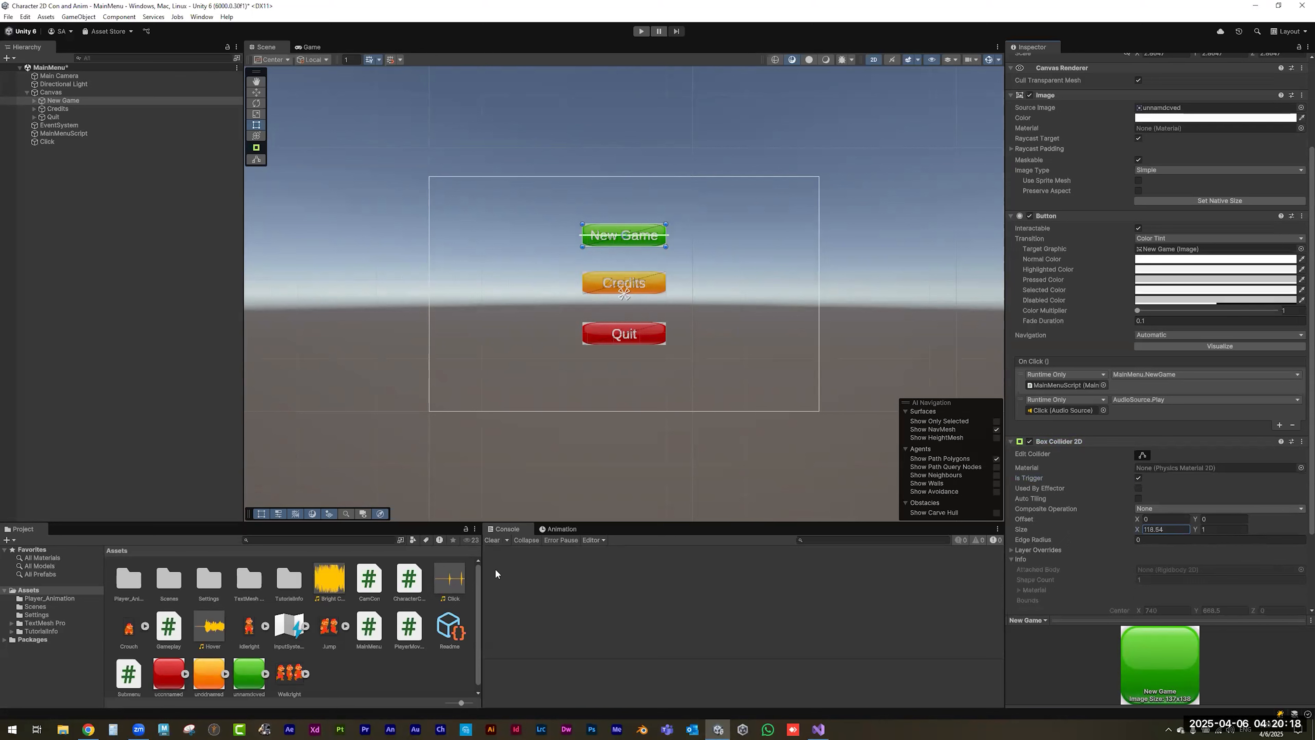
pyautogui.moveTo(370, 577); pyautogui.dragTo(384, 576)
pyautogui.moveTo(1197, 528); pyautogui.dragTo(364, 552)
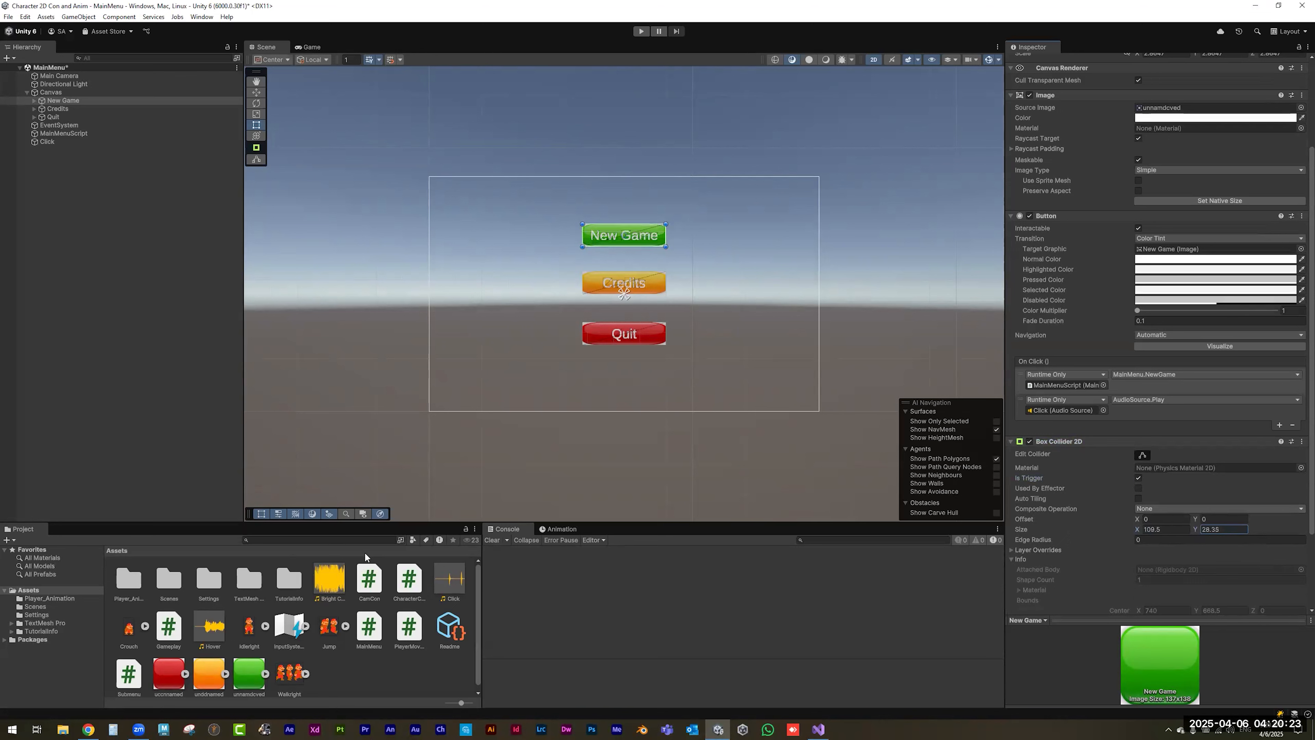
pyautogui.click(1010, 440)
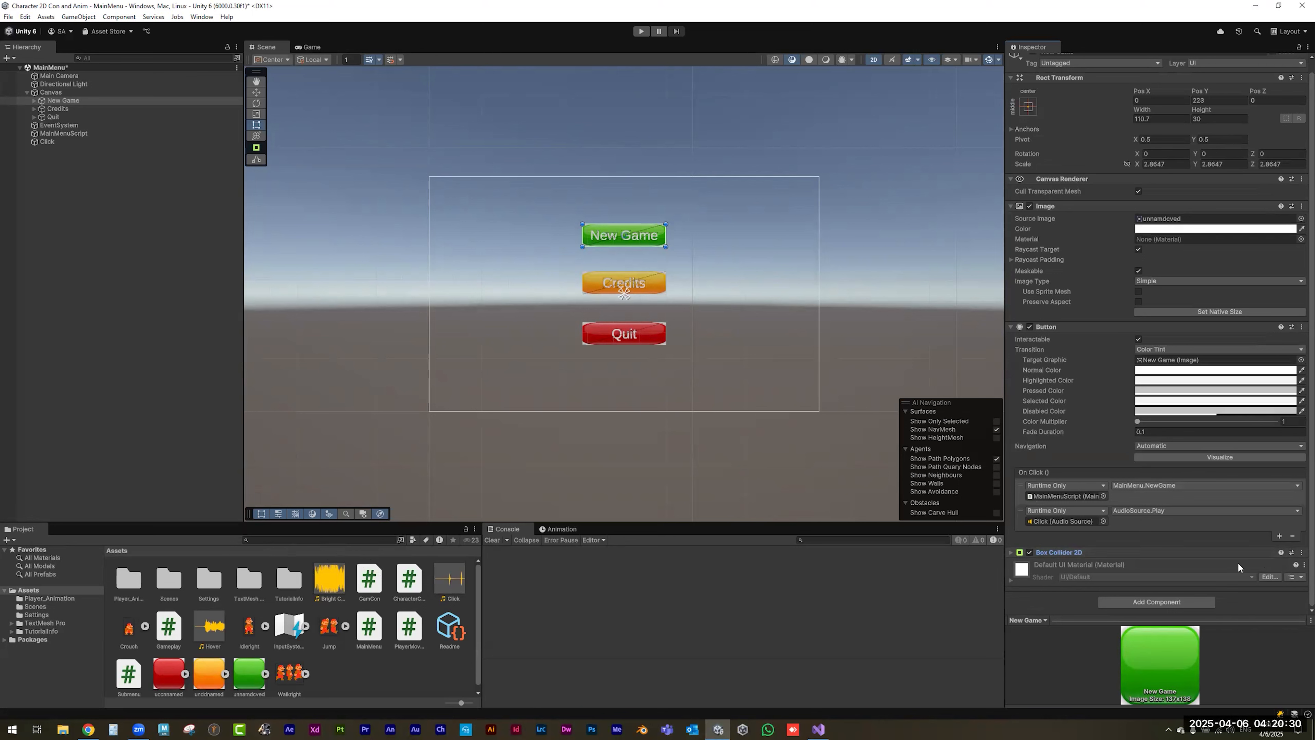
# - Add an Event Trigger component to the New Game button and give it a PointerEnter event
pyautogui.click(1164, 599)
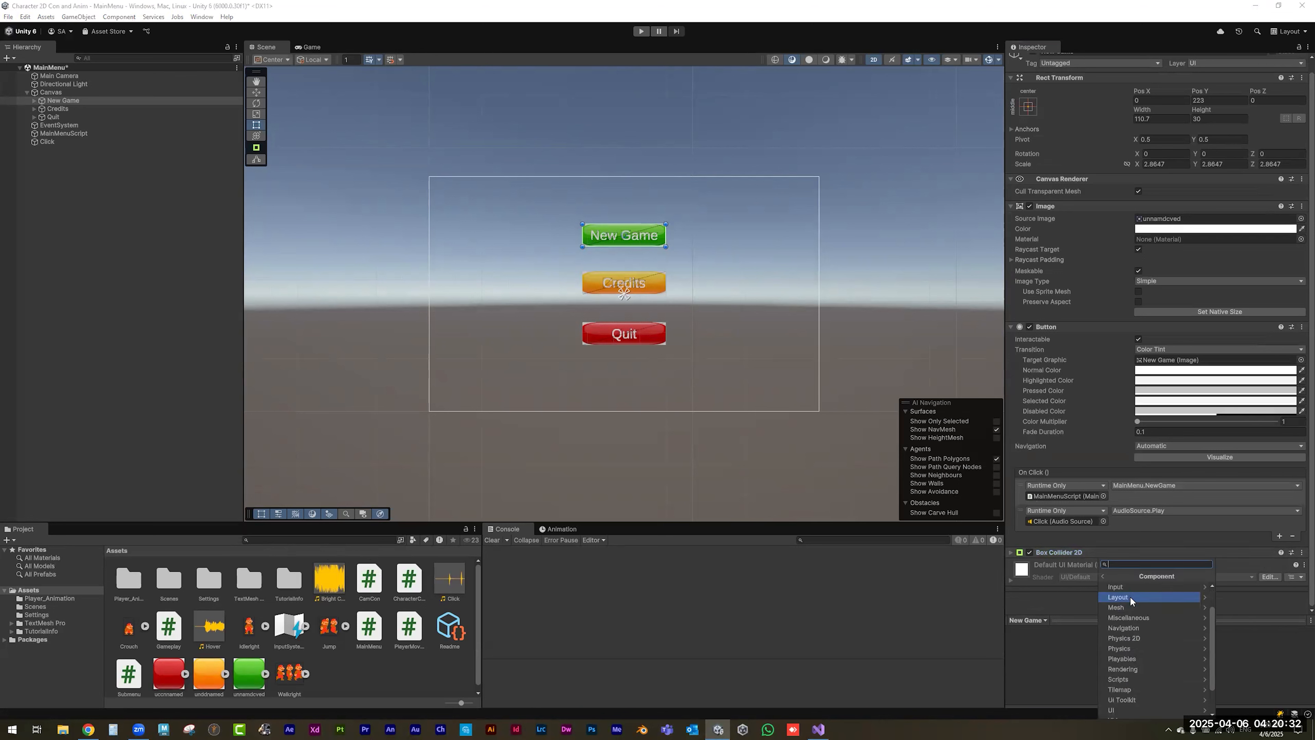
pyautogui.click(1133, 608)
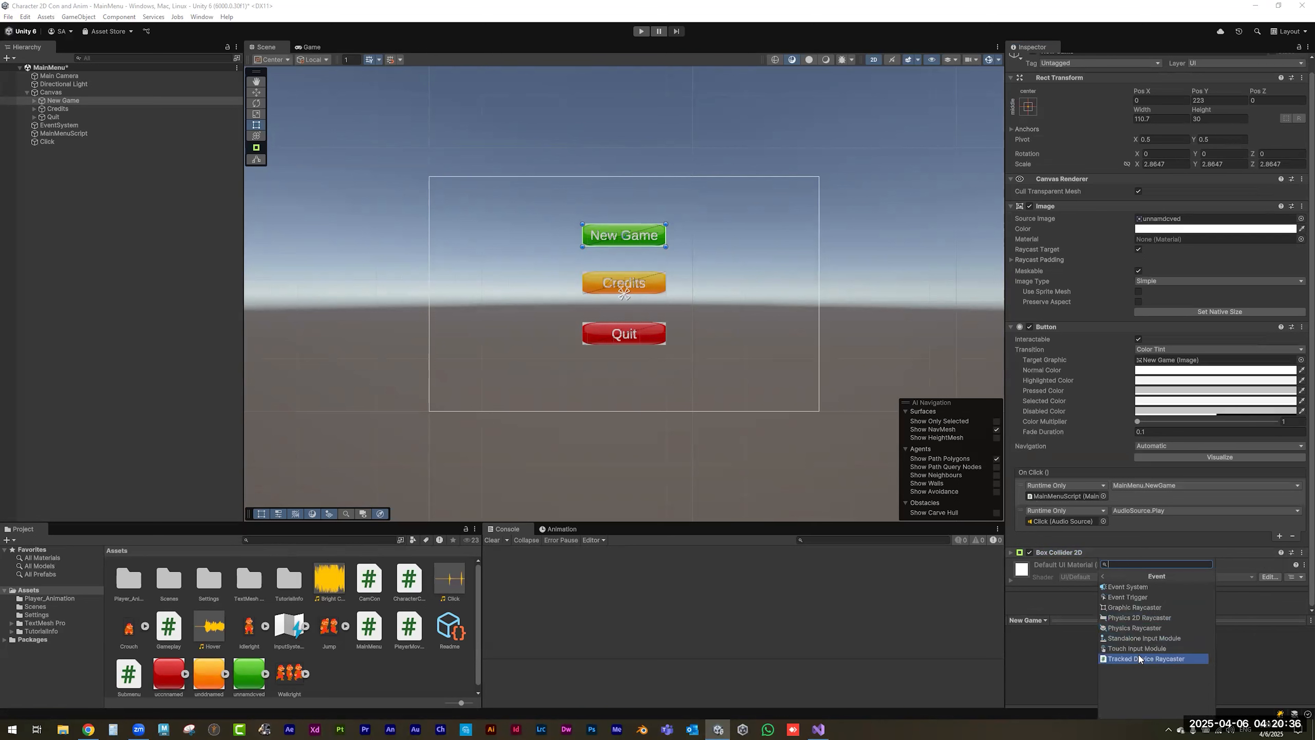
pyautogui.click(1127, 599)
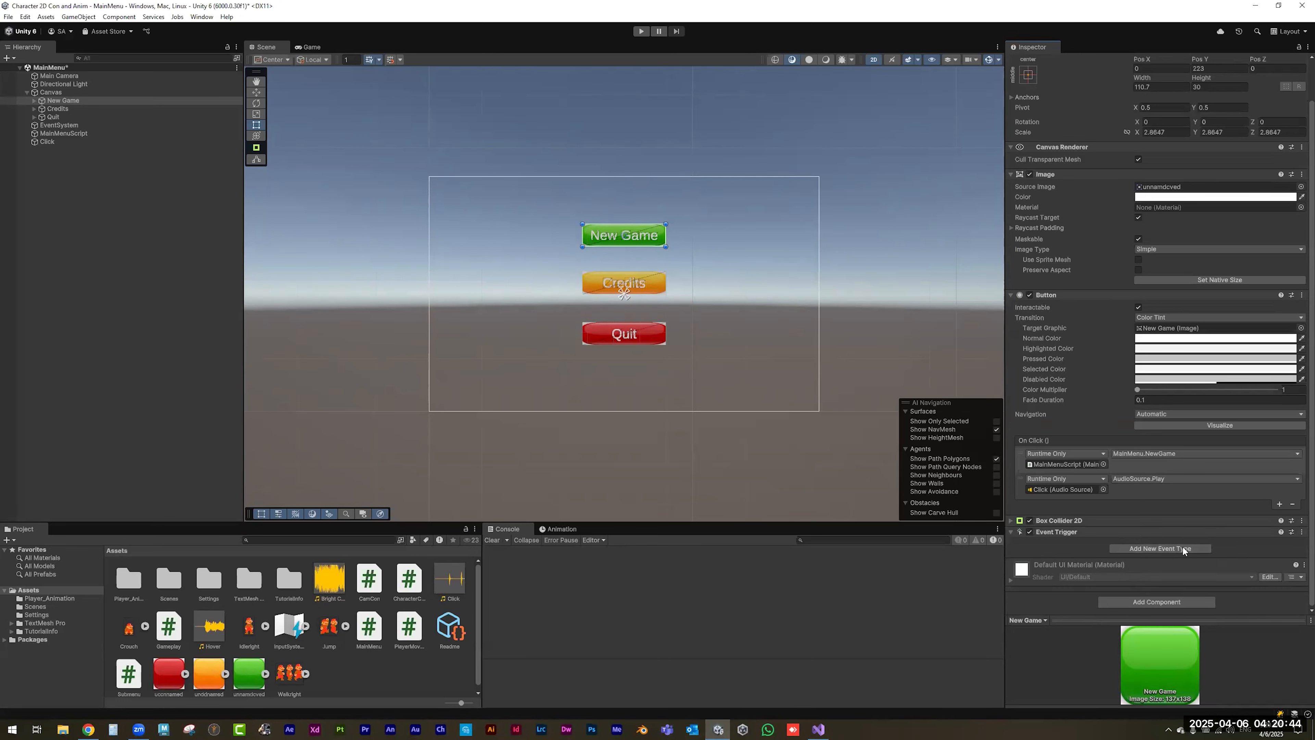
pyautogui.click(1140, 548)
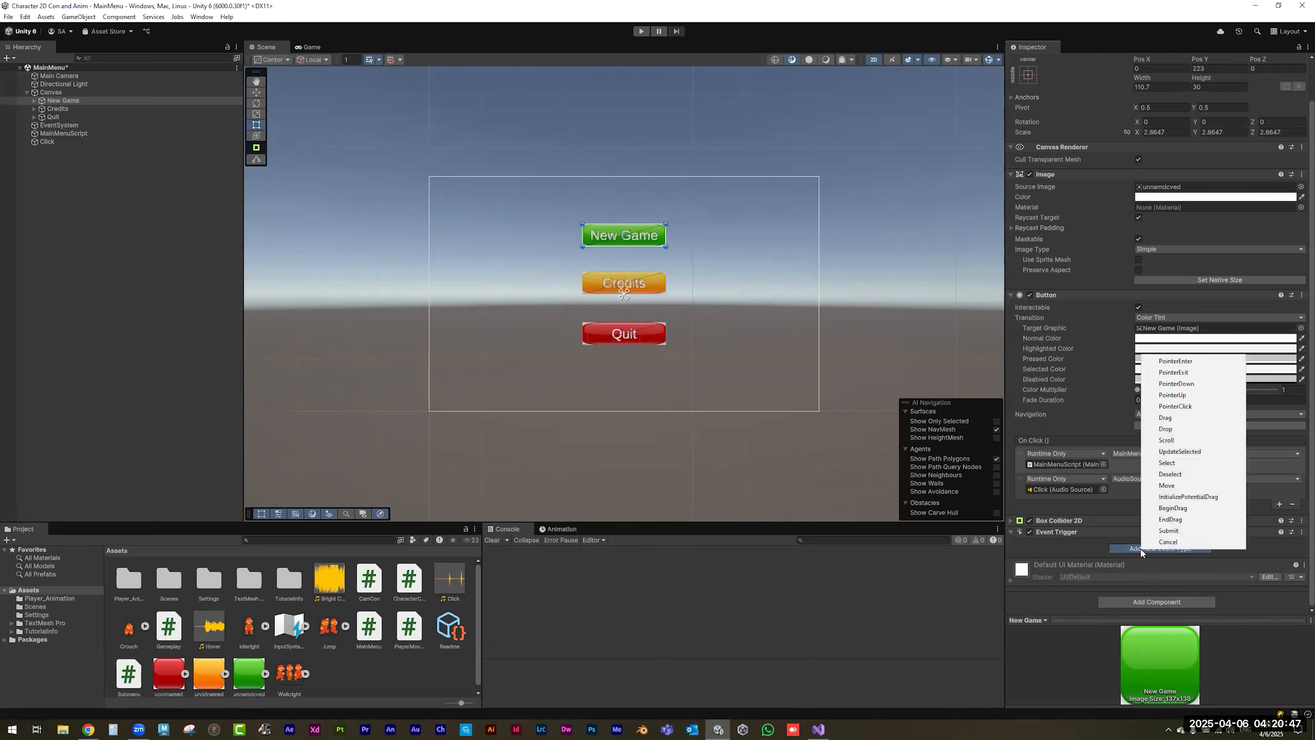
pyautogui.click(1202, 365)
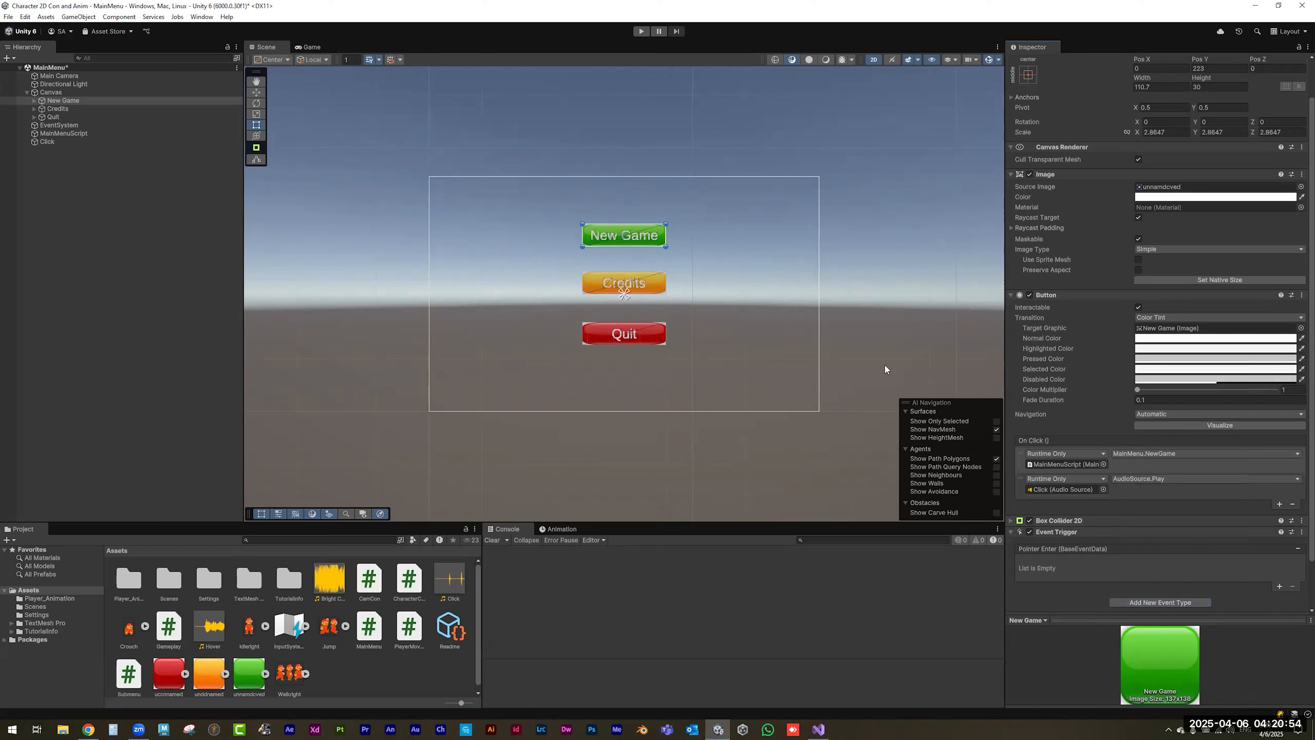
# - Create a scene object from the Hover audio clip and have New Game's Pointer Enter event call its AudioSource.Play
pyautogui.click(1279, 587)
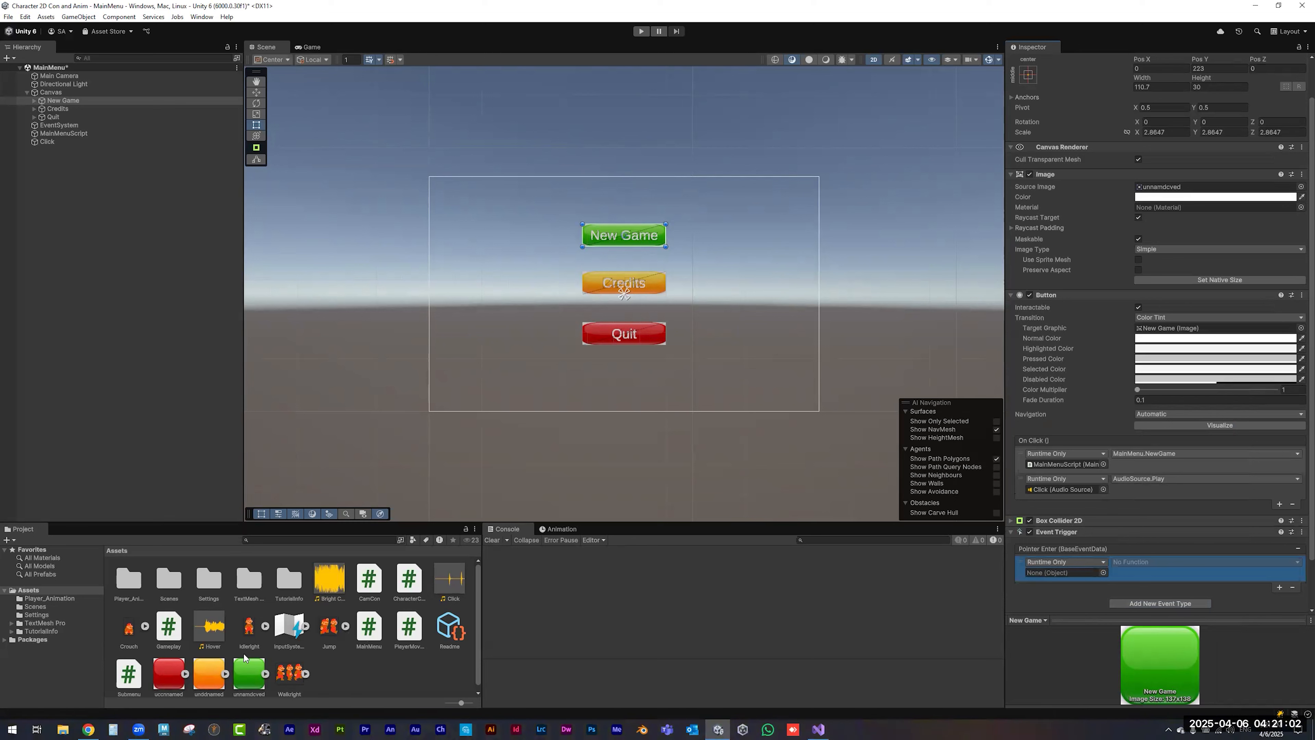
pyautogui.moveTo(206, 627); pyautogui.dragTo(73, 181)
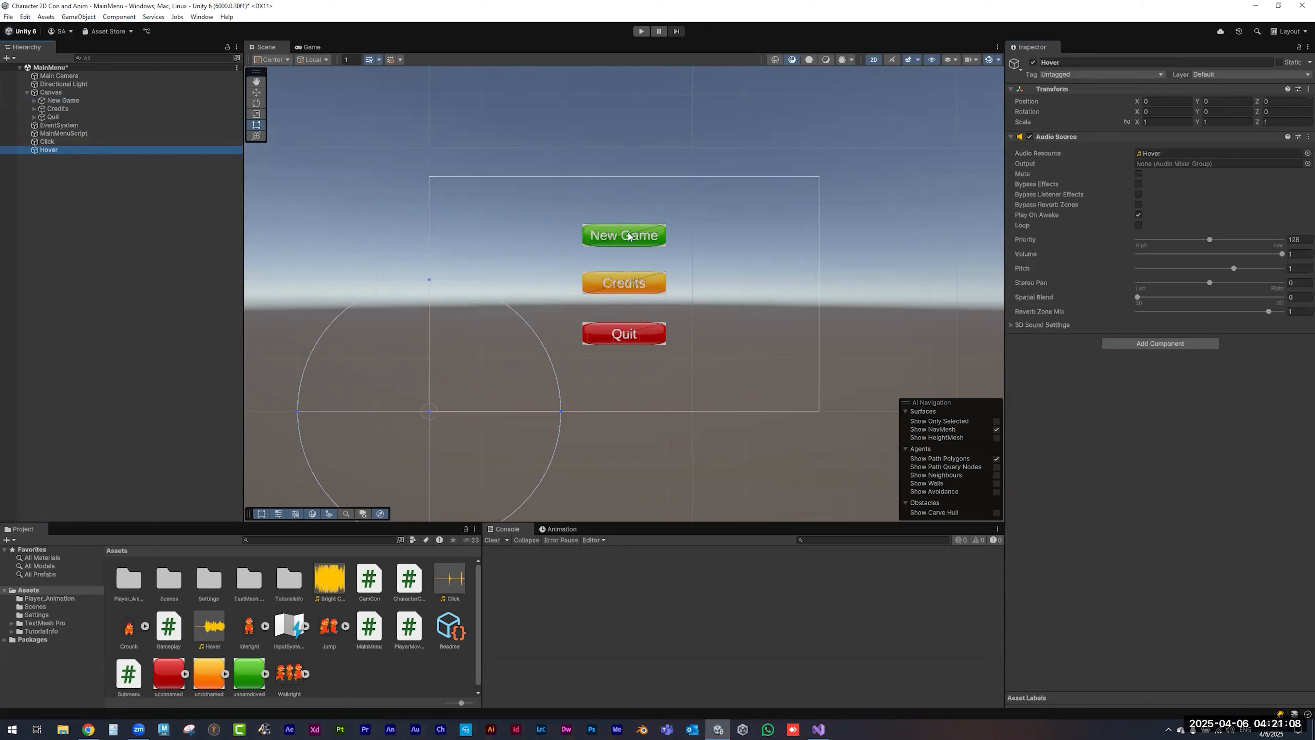
pyautogui.click(616, 238)
pyautogui.moveTo(54, 150); pyautogui.dragTo(1066, 560)
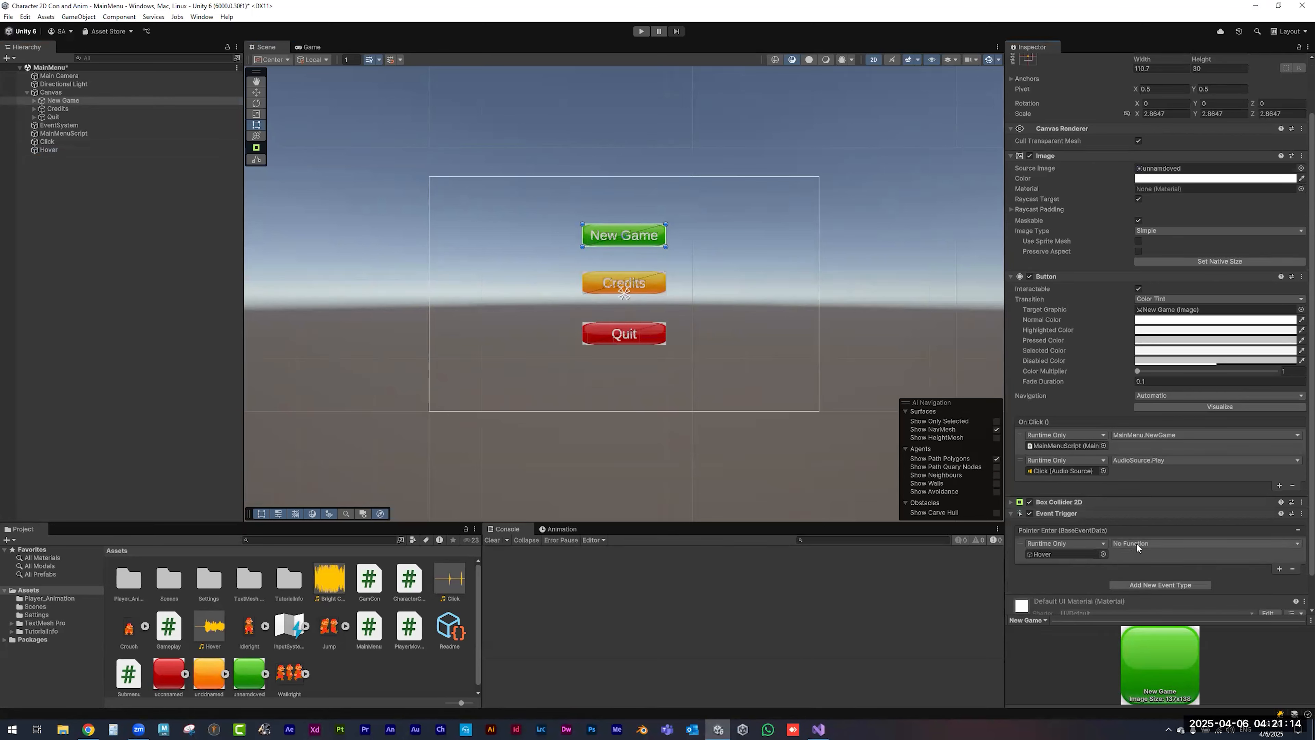
pyautogui.click(1137, 543)
pyautogui.moveTo(1151, 593)
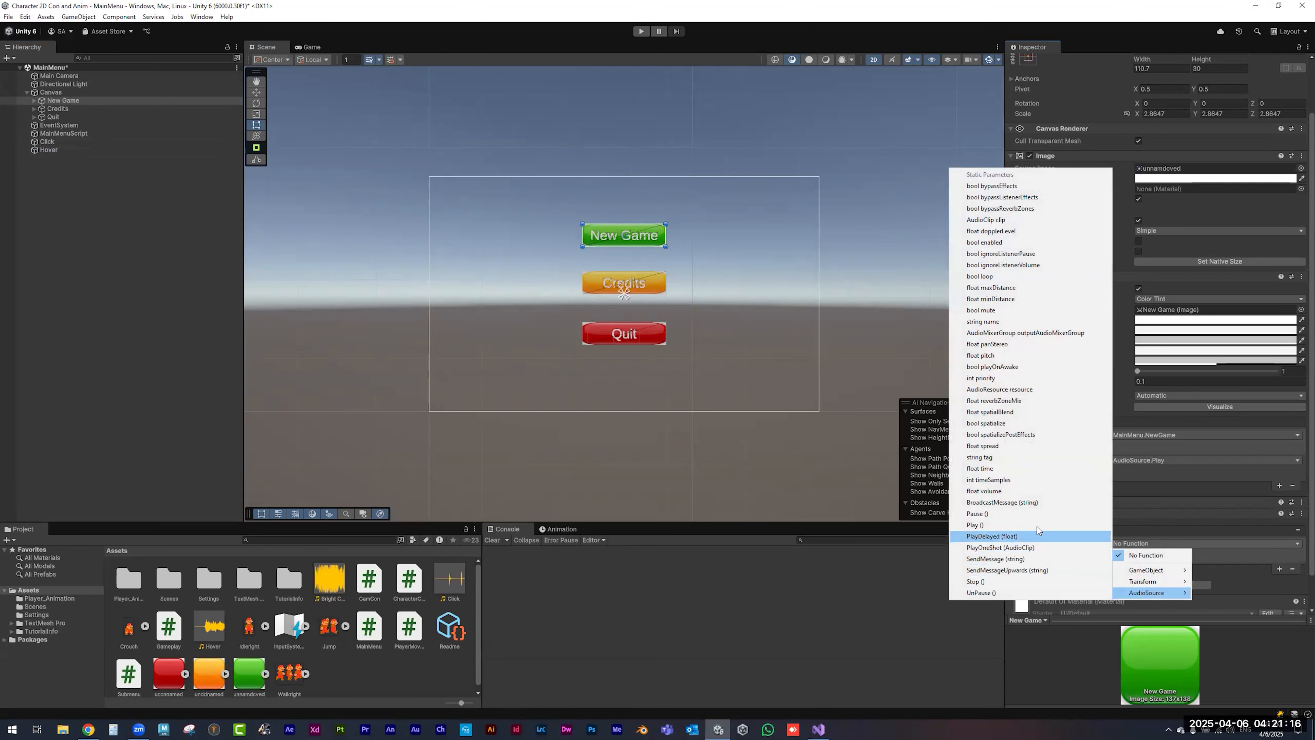
pyautogui.click(1059, 524)
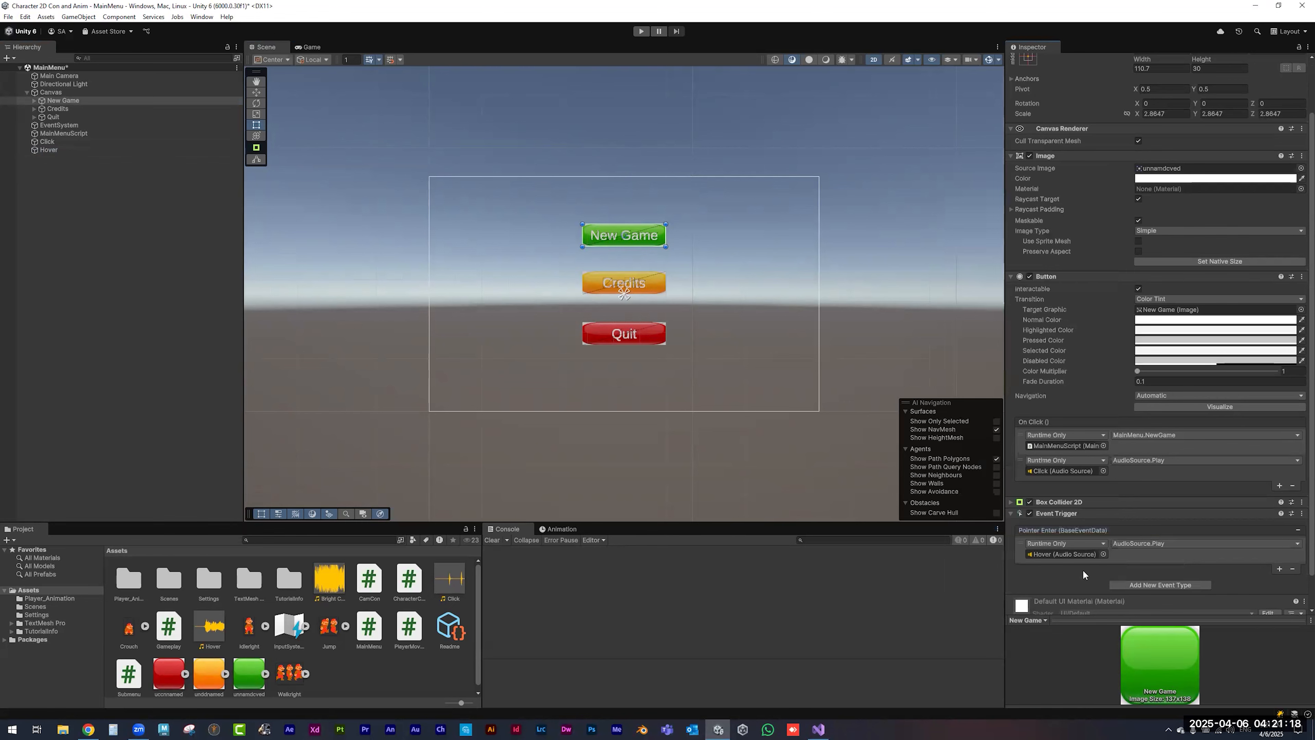
# - Add a PointerExit event to the New Game button's Event Trigger that calls AudioSource.Stop on the Hover object
pyautogui.scroll(-2, 1083, 569)
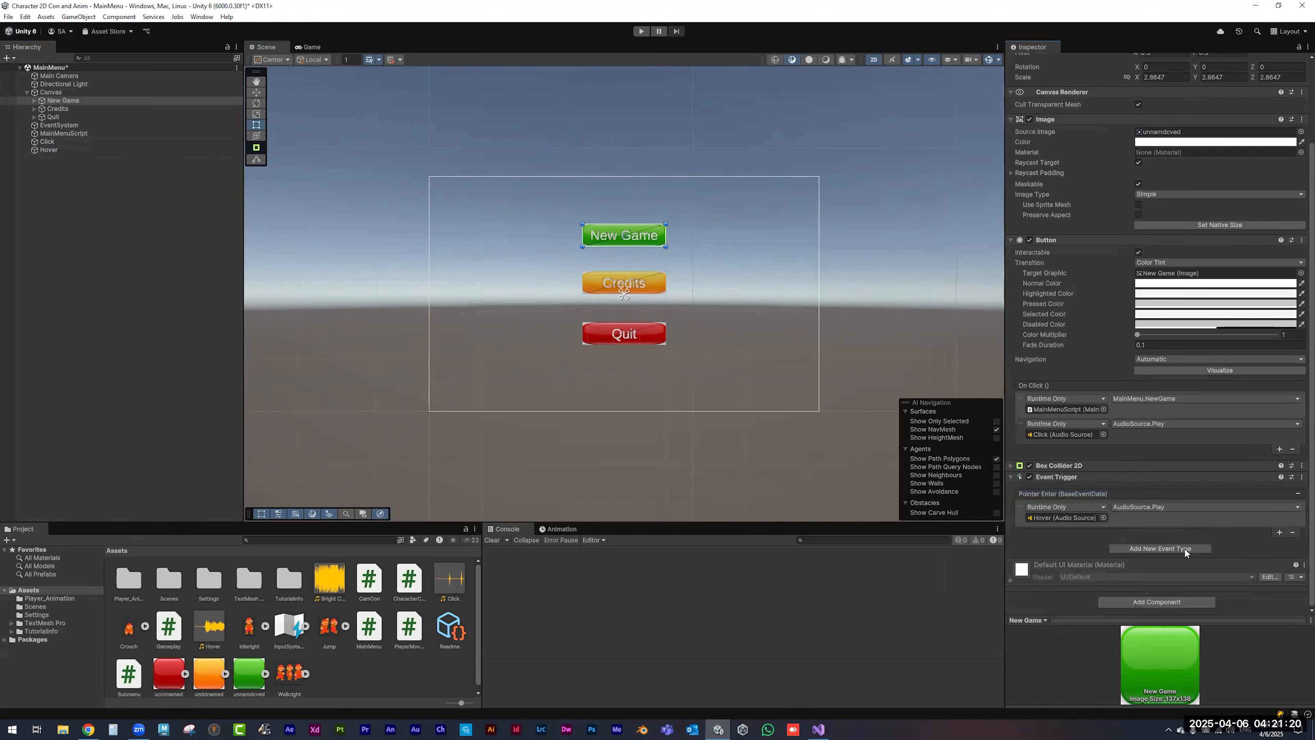
pyautogui.click(1169, 548)
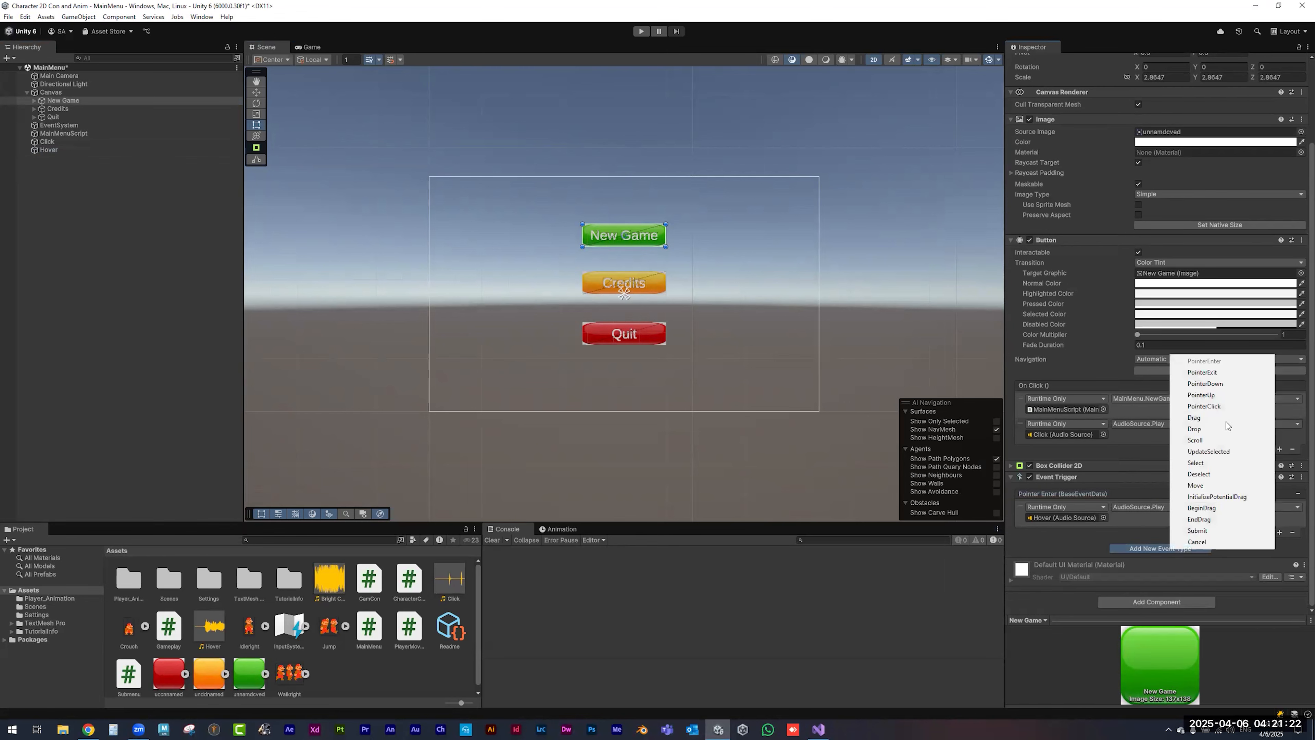
pyautogui.click(1222, 374)
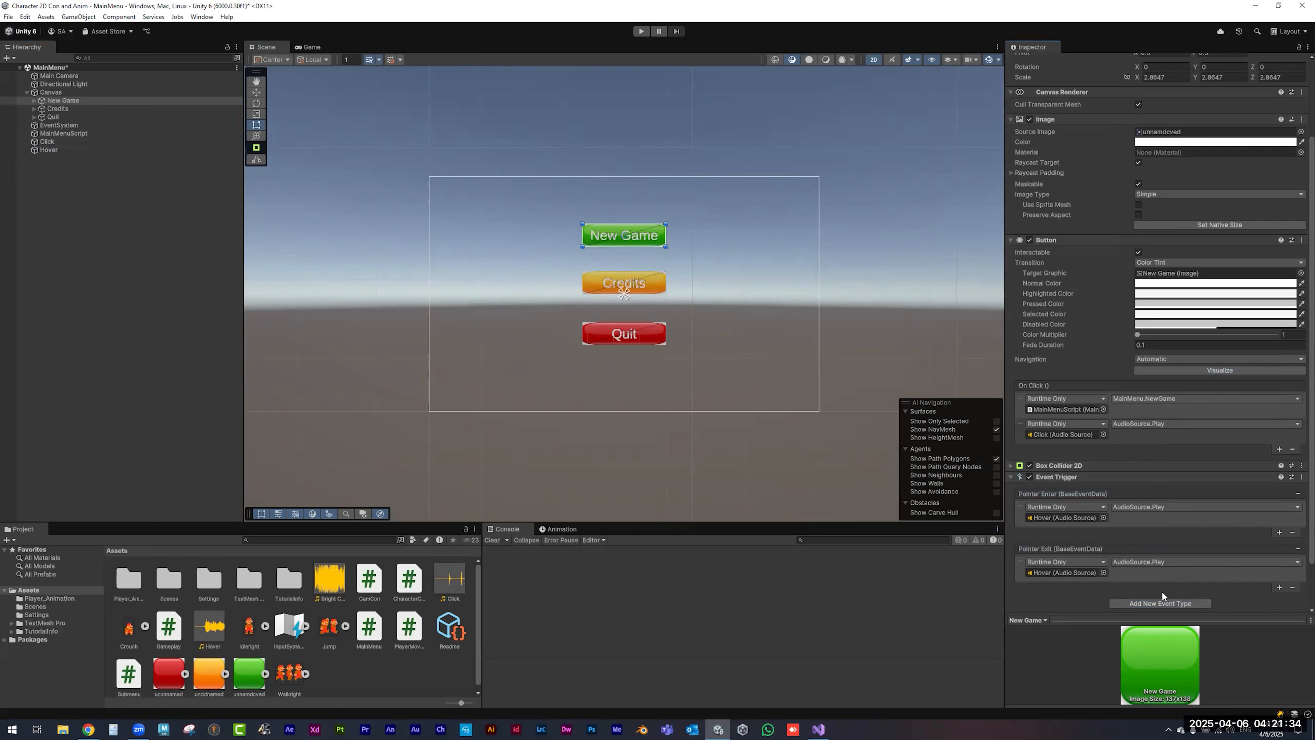
pyautogui.click(1174, 558)
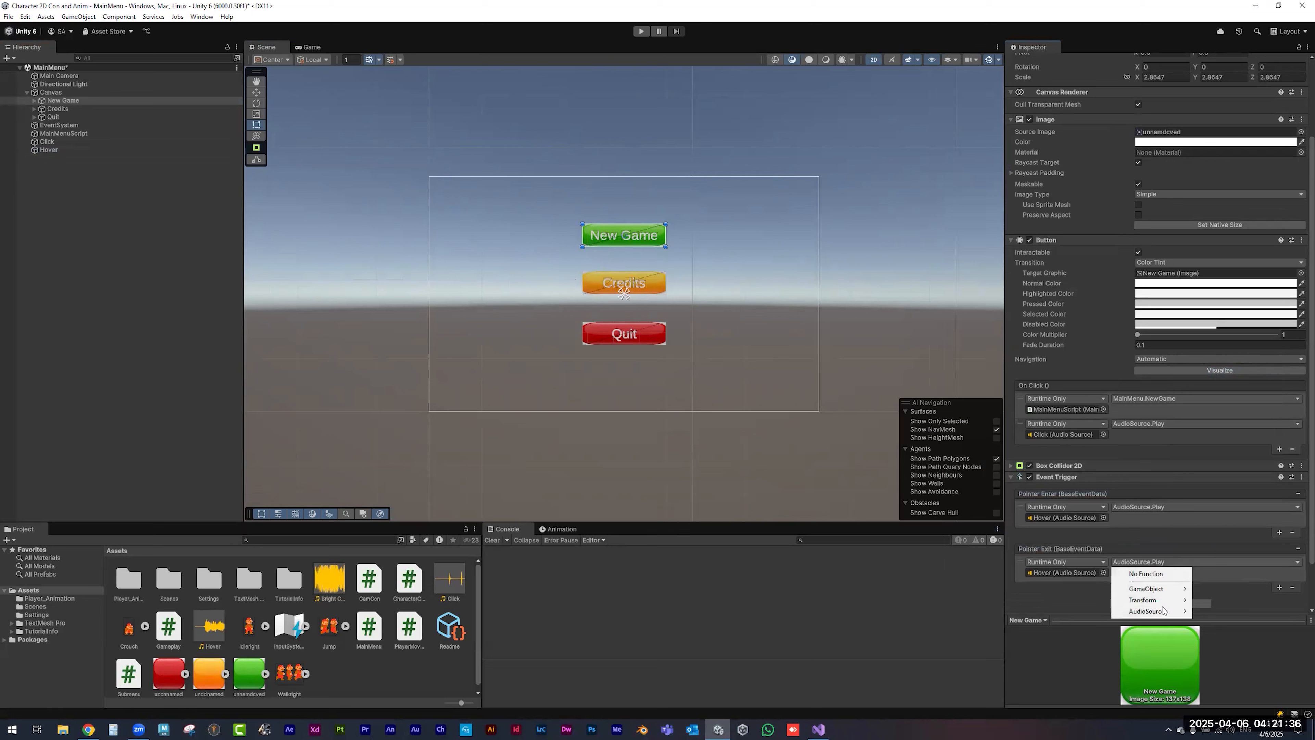
pyautogui.moveTo(1159, 612)
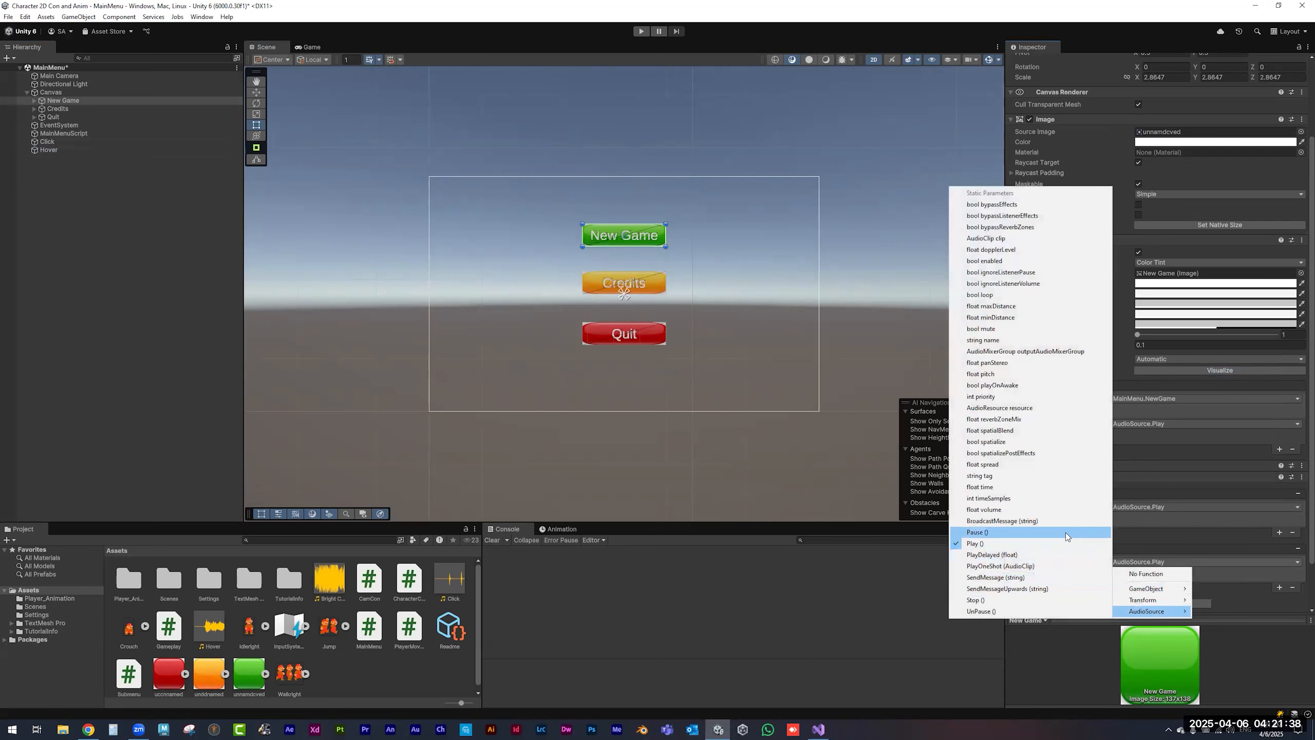
pyautogui.click(1015, 601)
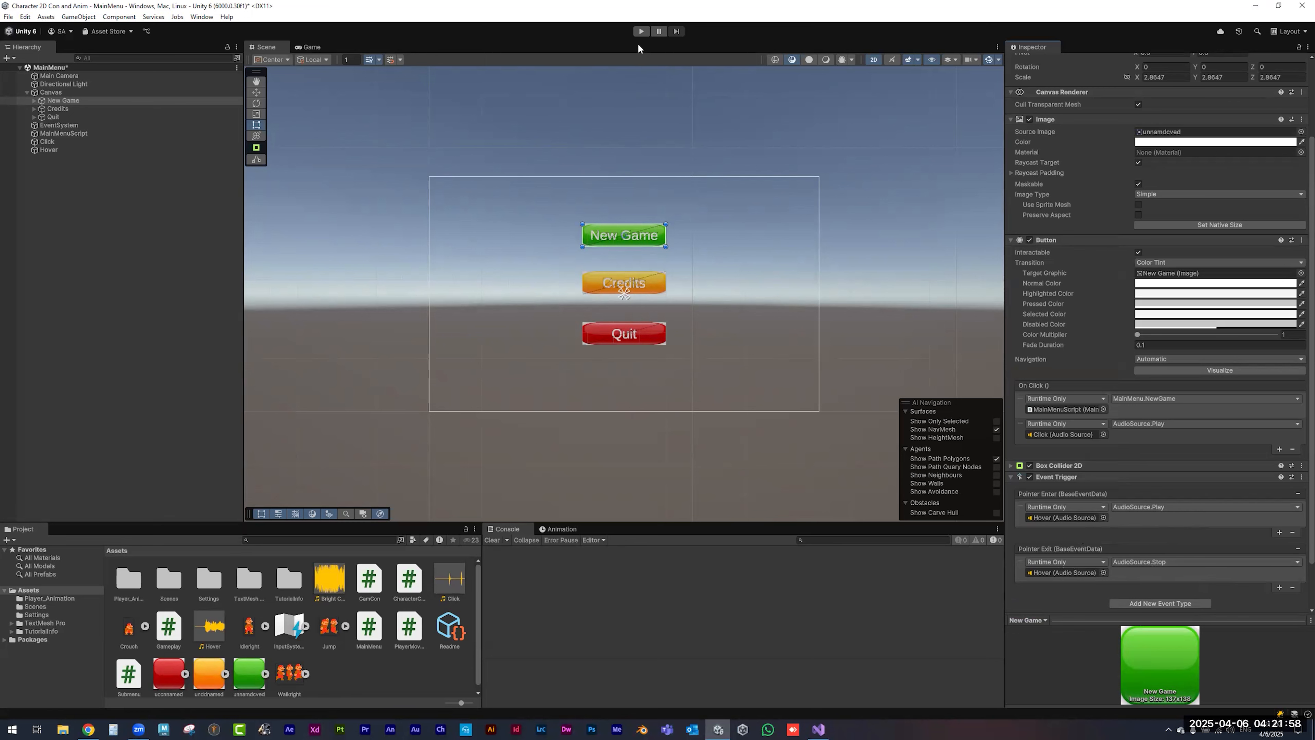
# - Playtest the hover sound in the main menu, then set the Hover object's Audio Source volume to about 0.53
pyautogui.click(641, 31)
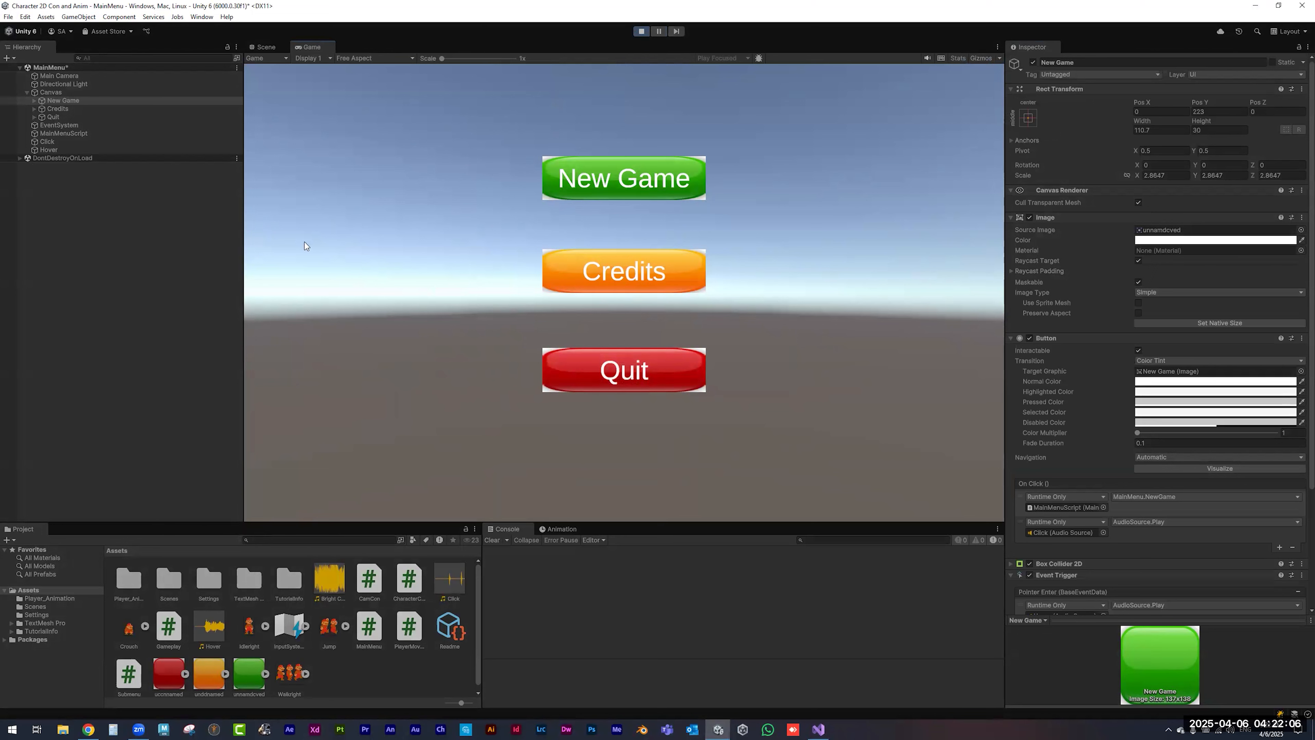
pyautogui.click(62, 150)
pyautogui.click(640, 32)
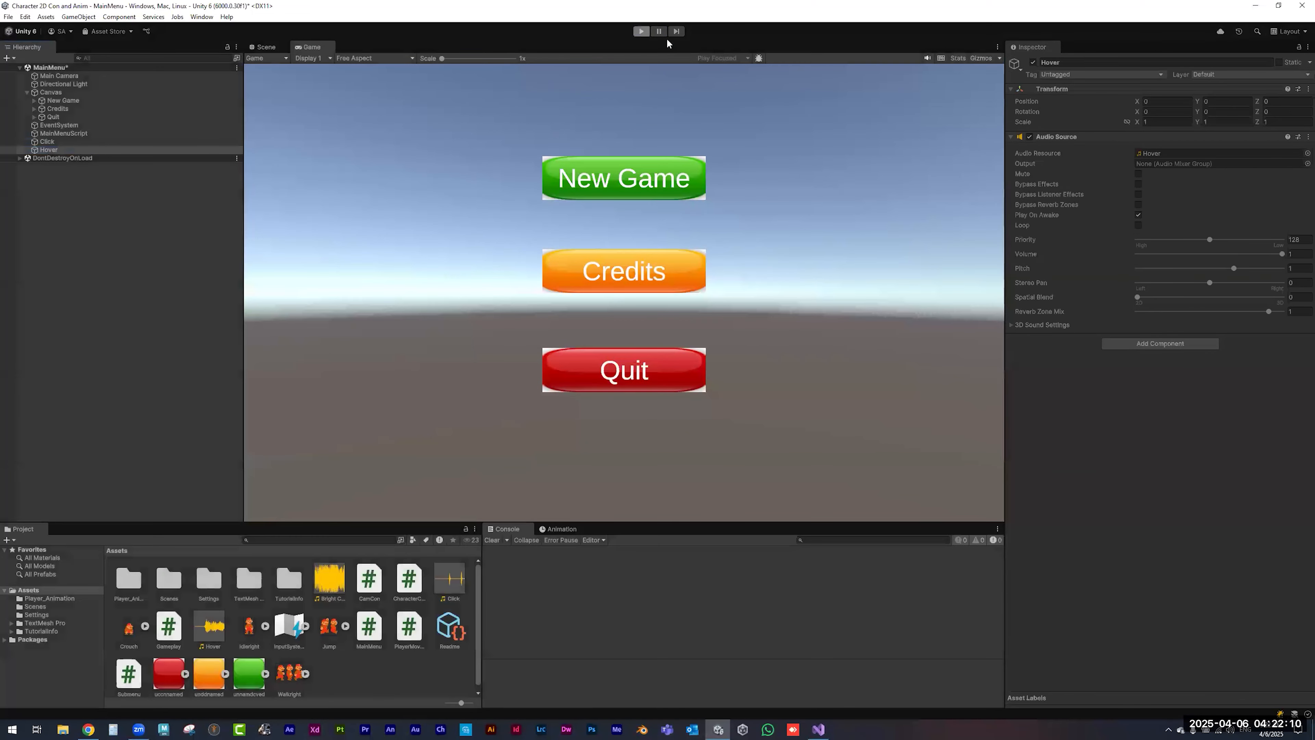
pyautogui.click(1213, 254)
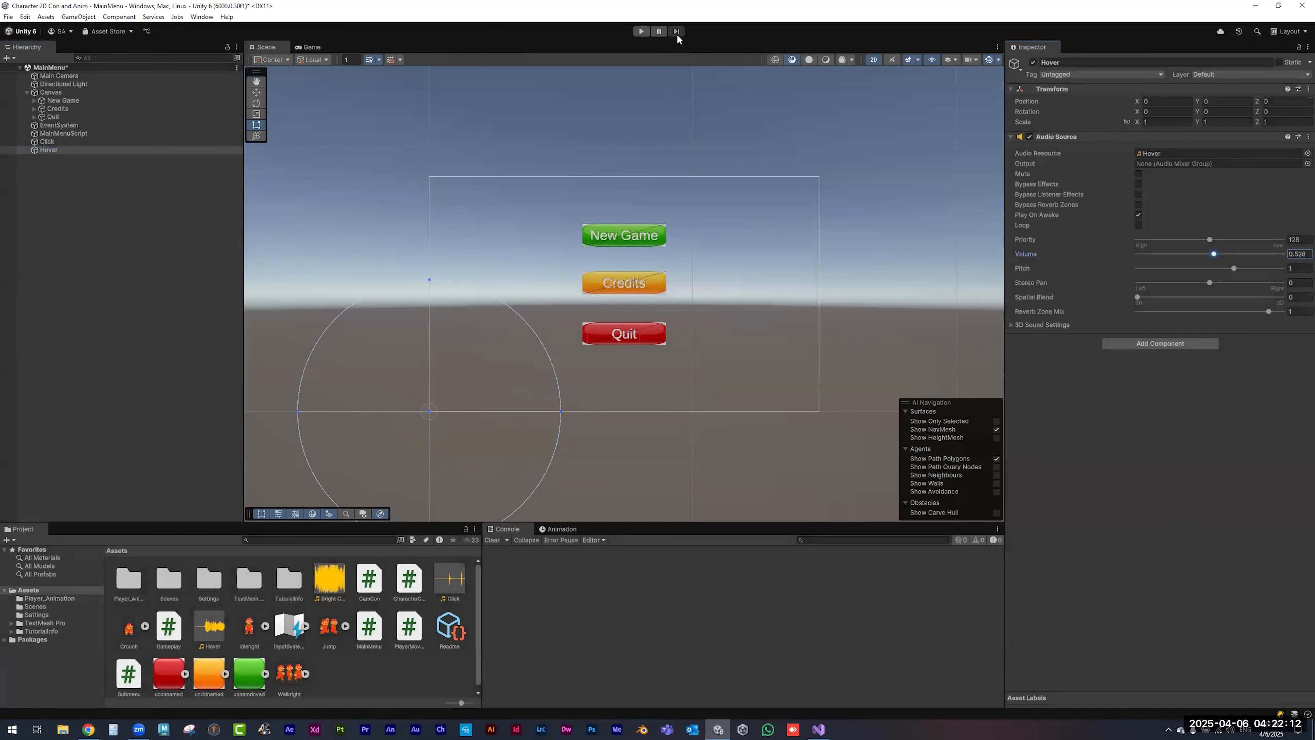
# - Playtest the menu with the new hover volume, start a new game from it, and stop play mode
pyautogui.click(641, 31)
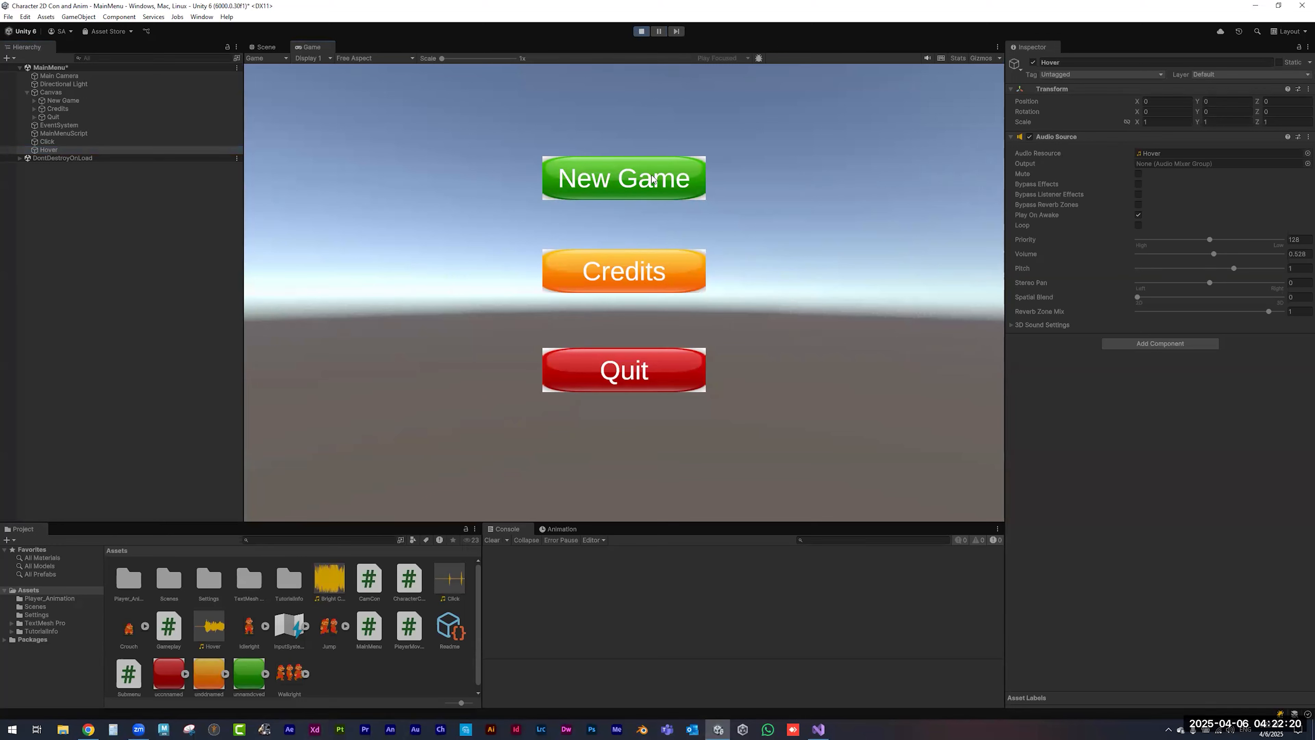
pyautogui.click(631, 178)
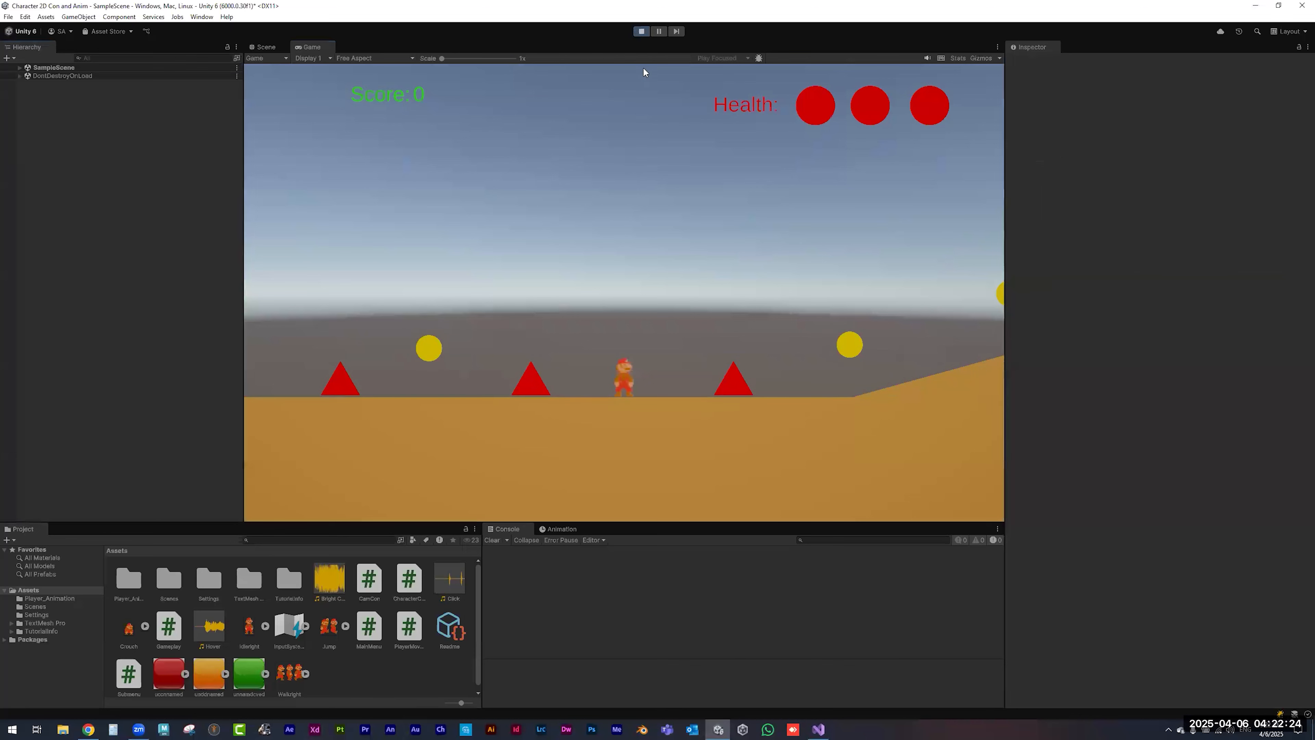
pyautogui.click(641, 32)
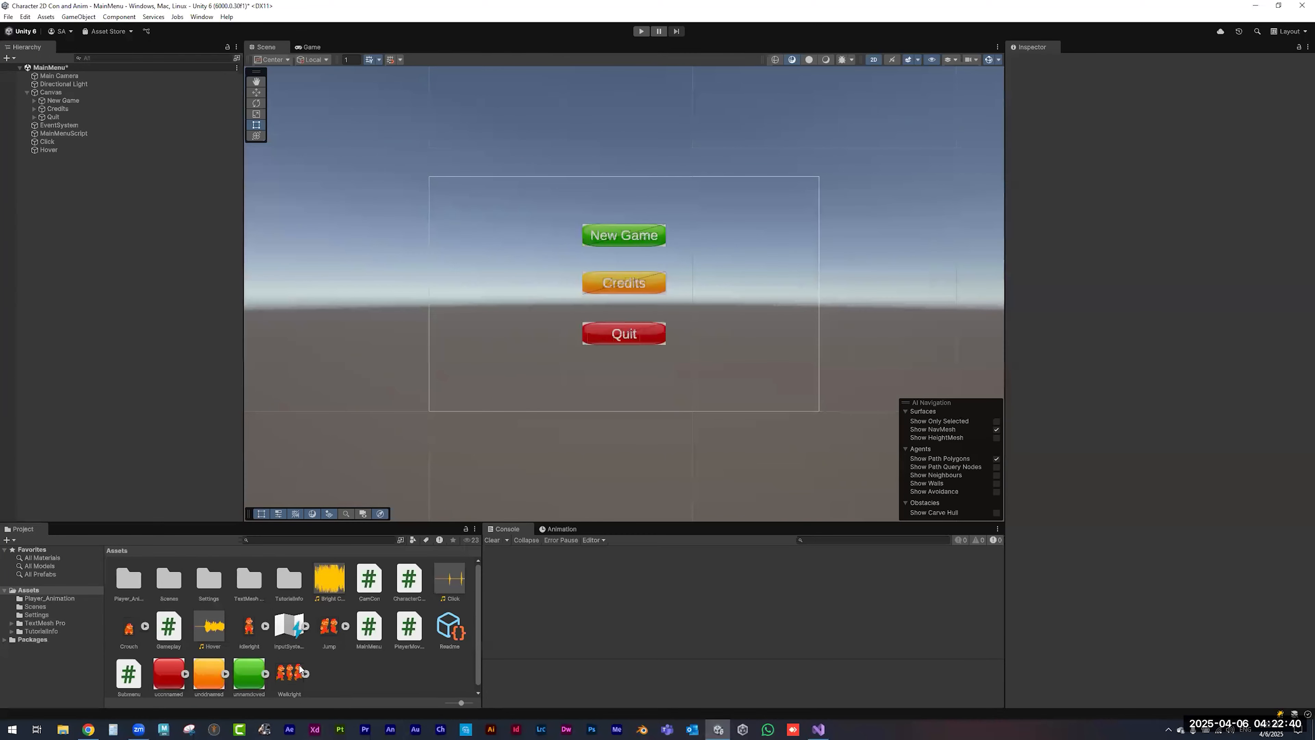
# - Show the project's Assets folder in File Explorer, examine the Assets folder of the Char controll project, and close the window
pyautogui.rightClick(367, 685)
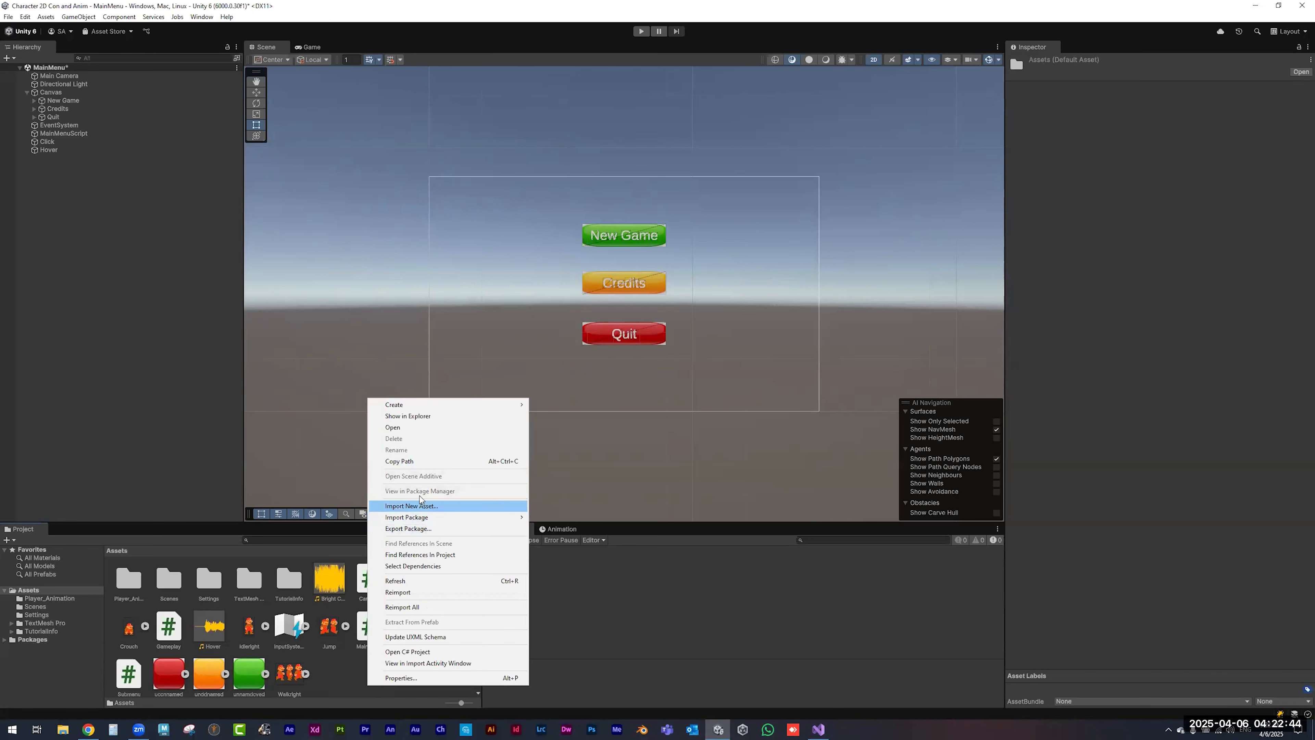
pyautogui.click(435, 416)
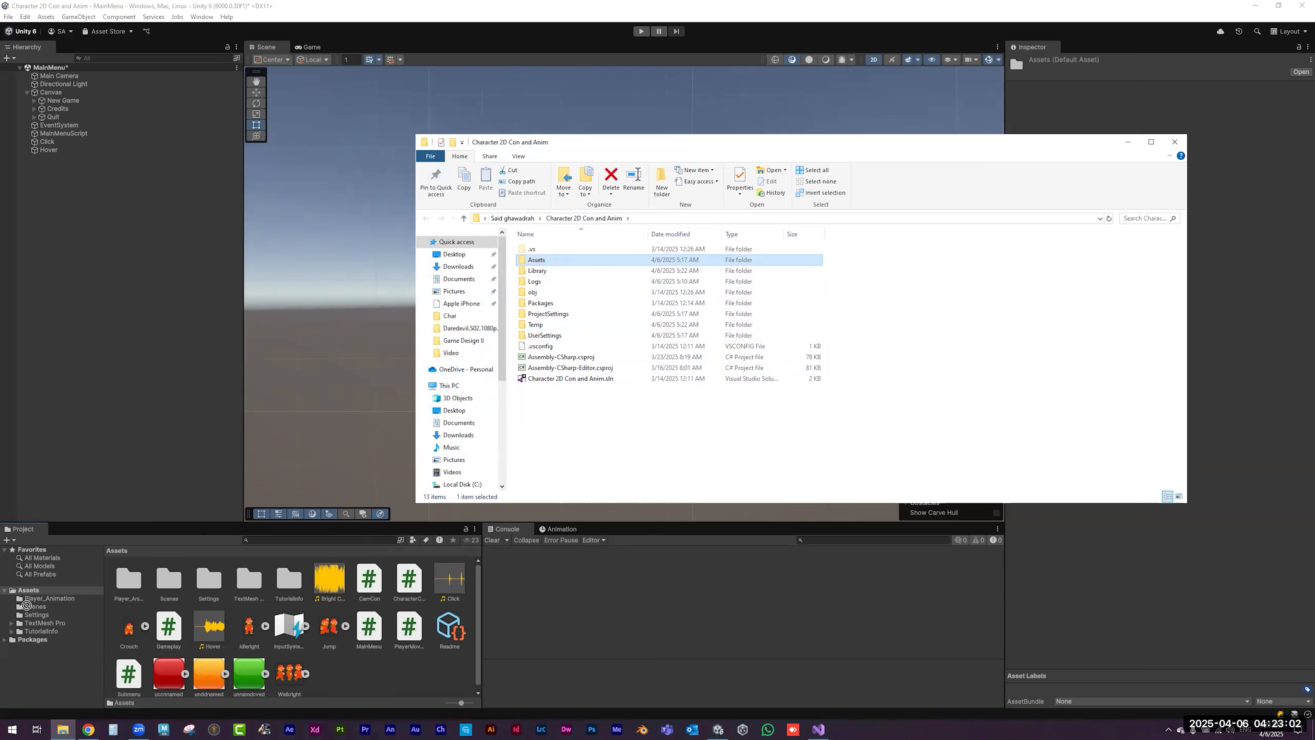
pyautogui.moveTo(27, 607); pyautogui.dragTo(611, 428)
pyautogui.click(512, 218)
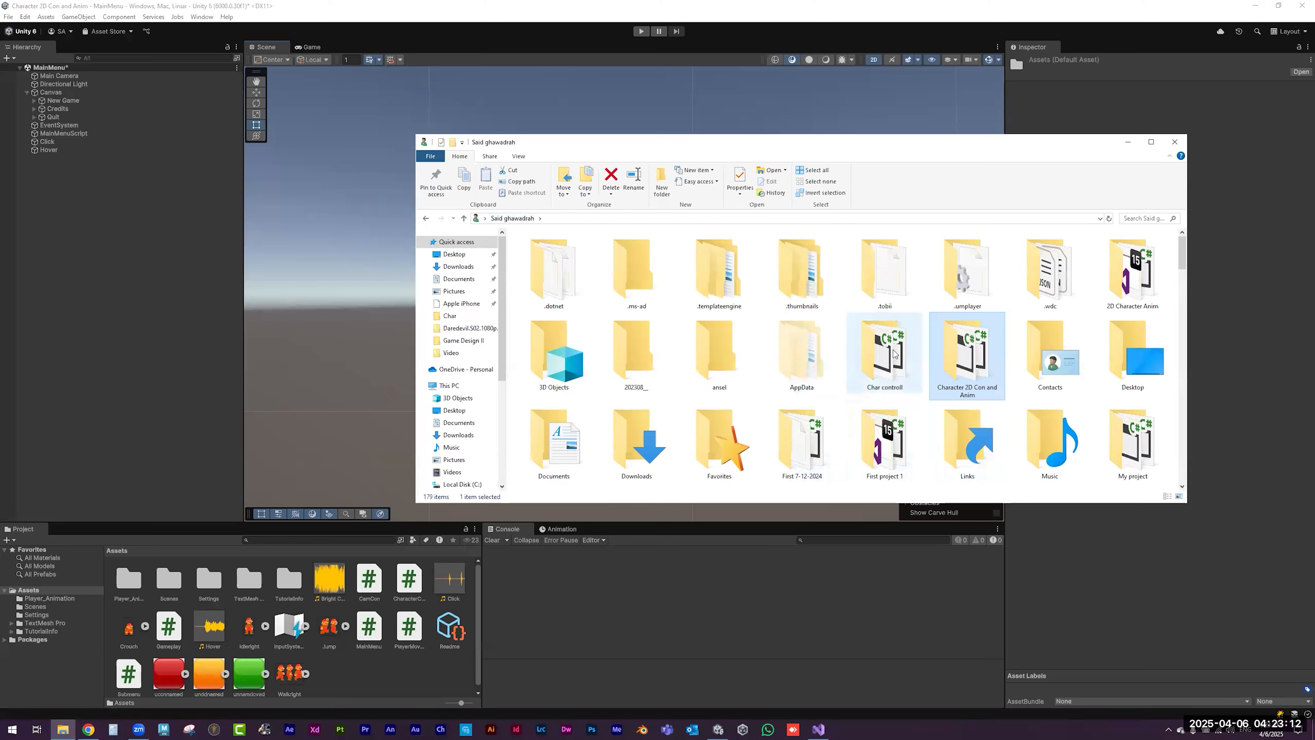
pyautogui.doubleClick(885, 358)
pyautogui.moveTo(555, 261); pyautogui.dragTo(579, 279)
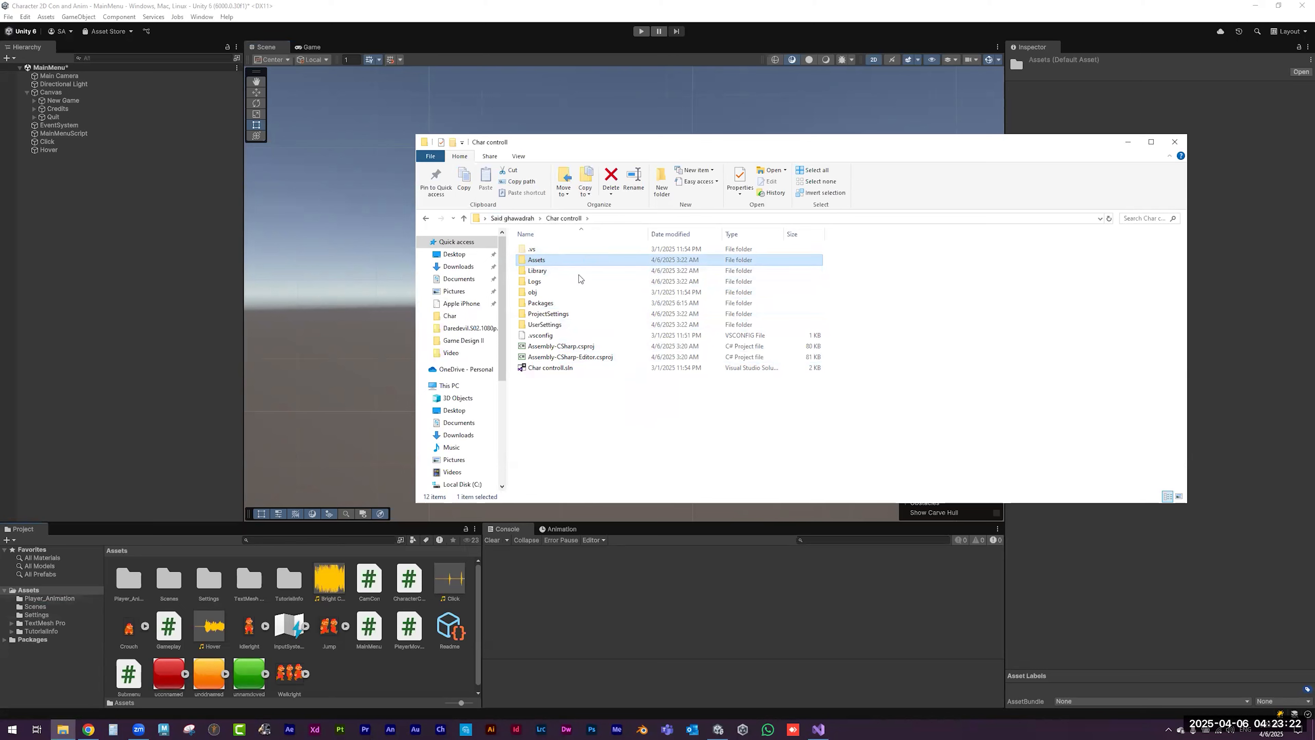
pyautogui.doubleClick(537, 260)
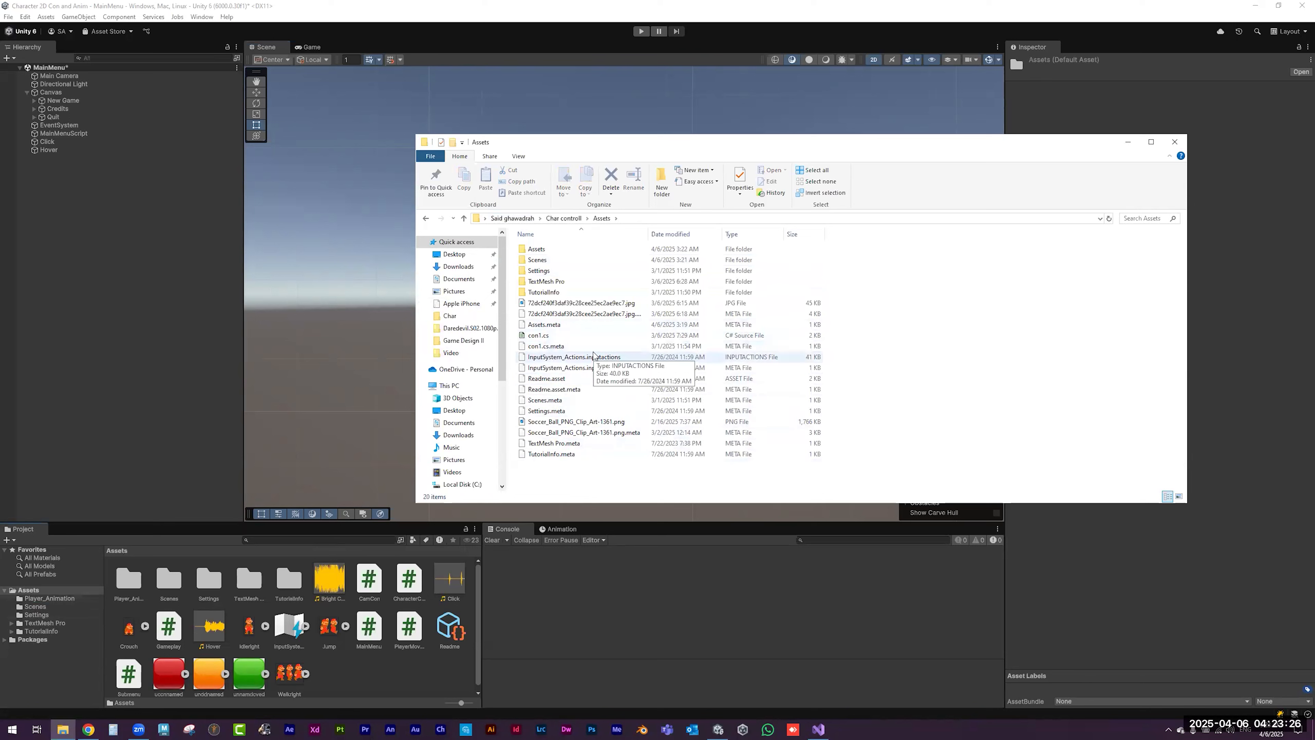
pyautogui.click(547, 378)
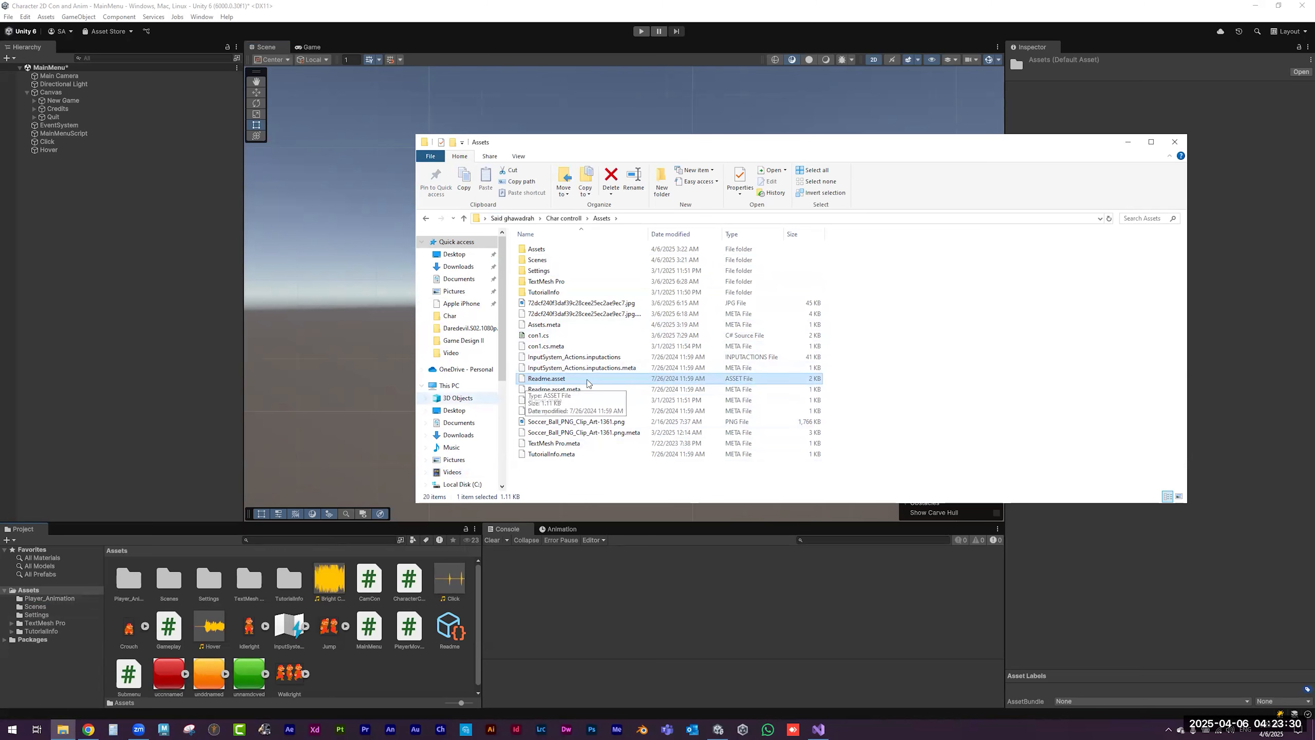
pyautogui.click(1174, 141)
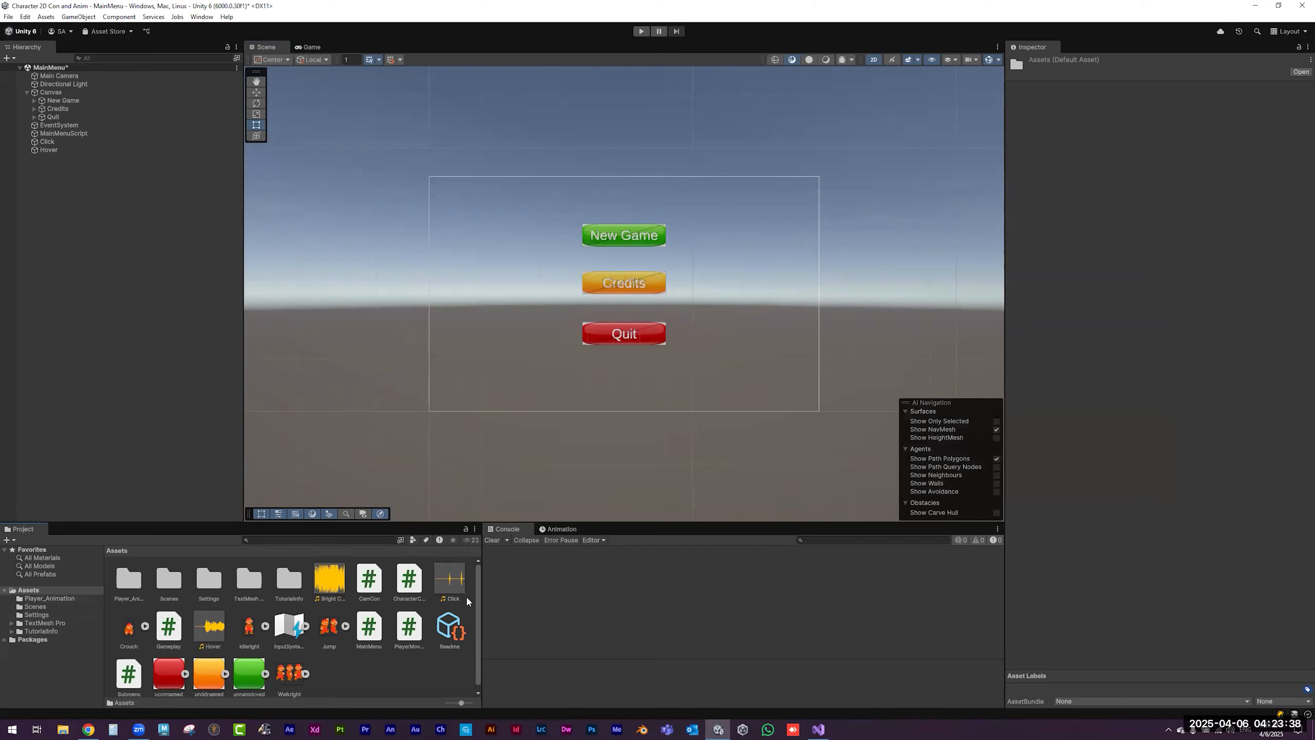
pyautogui.click(8, 17)
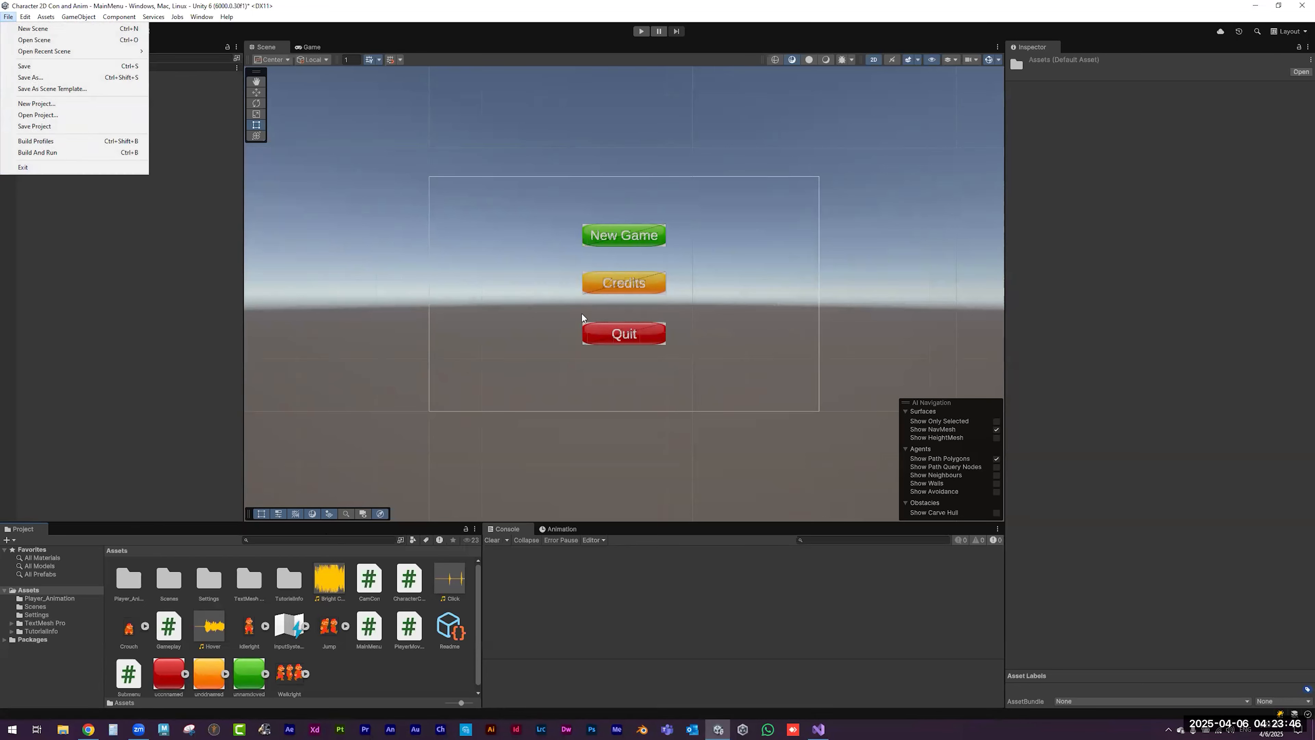
pyautogui.click(907, 124)
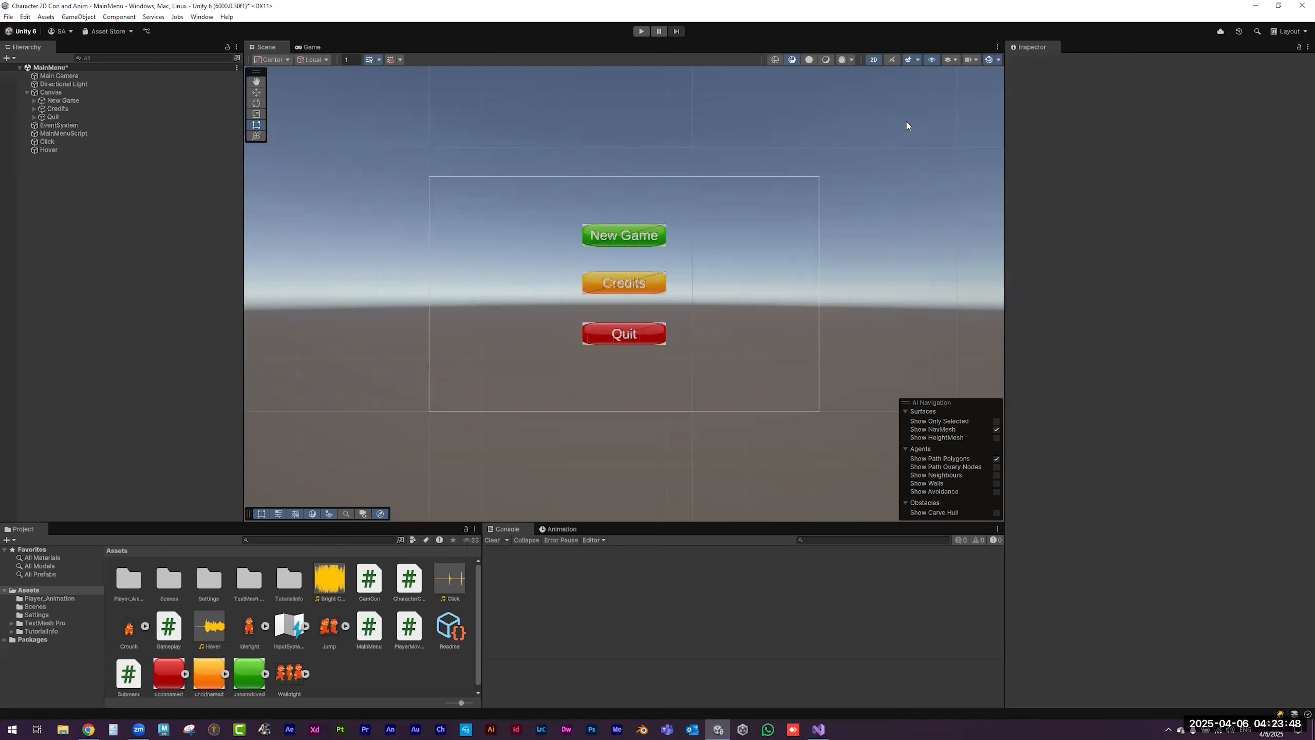